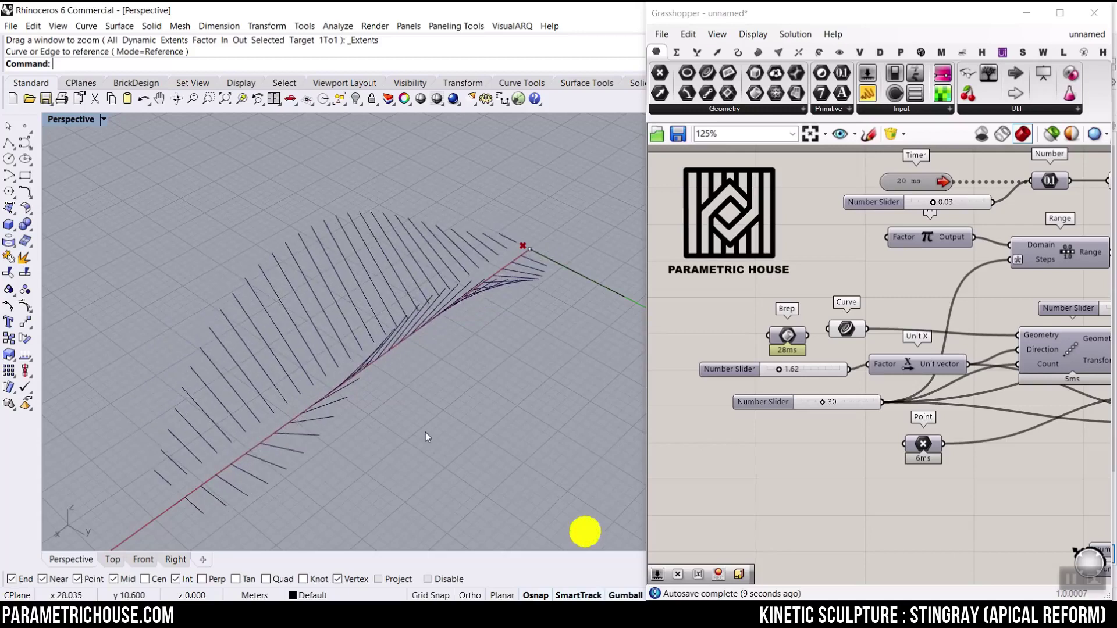
Step: In the finished definition, set the Unit X factor slider to 1.22 and the count slider to 45
{"action": "mouse_move", "coordinate": [459, 385]}
{"action": "right_mouse_down"}
{"action": "mouse_move", "coordinate": [450, 355]}
{"action": "mouse_move", "coordinate": [352, 390]}
{"action": "right_mouse_up"}
{"action": "scroll", "coordinate": [882, 307], "scroll_direction": "down", "scroll_amount": 3}
{"action": "right_click_drag", "start_coordinate": [849, 312], "coordinate": [818, 312]}
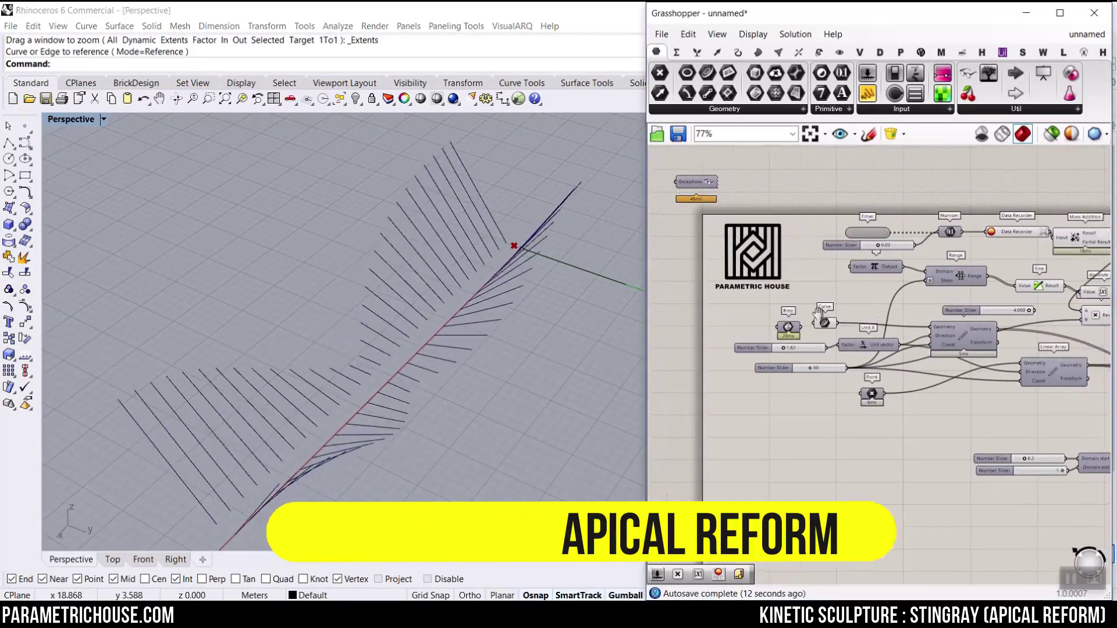
{"action": "scroll", "coordinate": [835, 336], "scroll_direction": "up", "scroll_amount": 2}
{"action": "scroll", "coordinate": [766, 336], "scroll_direction": "up", "scroll_amount": 6}
{"action": "left_click_drag", "start_coordinate": [765, 332], "coordinate": [763, 333]}
{"action": "left_click_drag", "start_coordinate": [826, 375], "coordinate": [842, 376]}
{"action": "right_click_drag", "start_coordinate": [534, 330], "coordinate": [530, 327]}
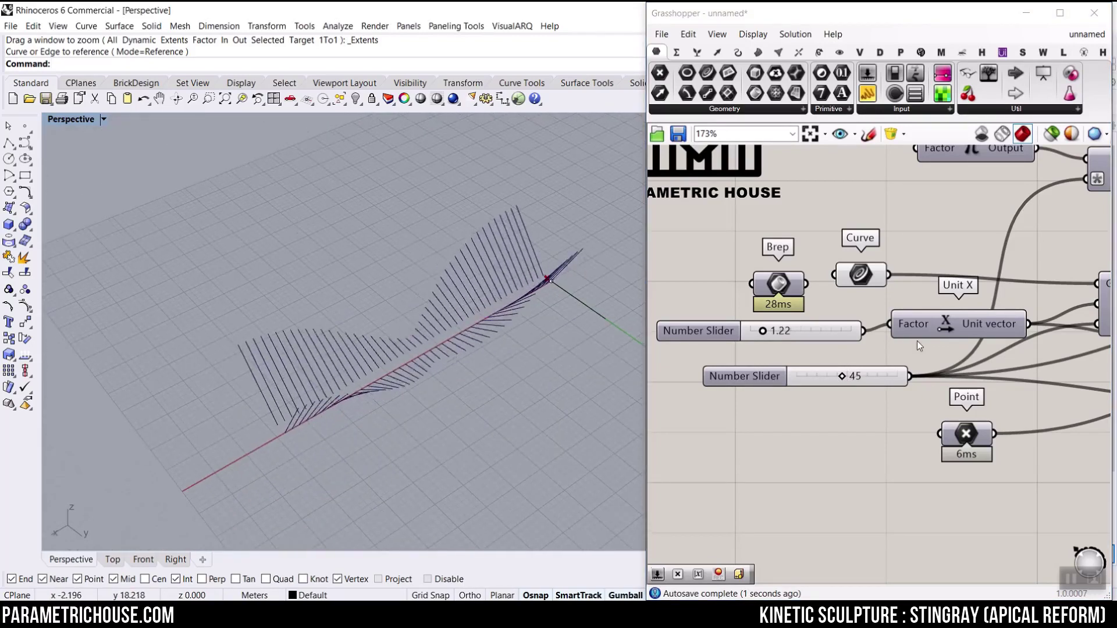
{"action": "scroll", "coordinate": [917, 341], "scroll_direction": "down", "scroll_amount": 1}
{"action": "right_click_drag", "start_coordinate": [917, 341], "coordinate": [720, 404]}
{"action": "scroll", "coordinate": [716, 226], "scroll_direction": "up", "scroll_amount": 3}
{"action": "mouse_move", "coordinate": [803, 237]}
{"action": "left_mouse_down"}
{"action": "mouse_move", "coordinate": [871, 240]}
{"action": "mouse_move", "coordinate": [790, 239]}
{"action": "left_mouse_up"}
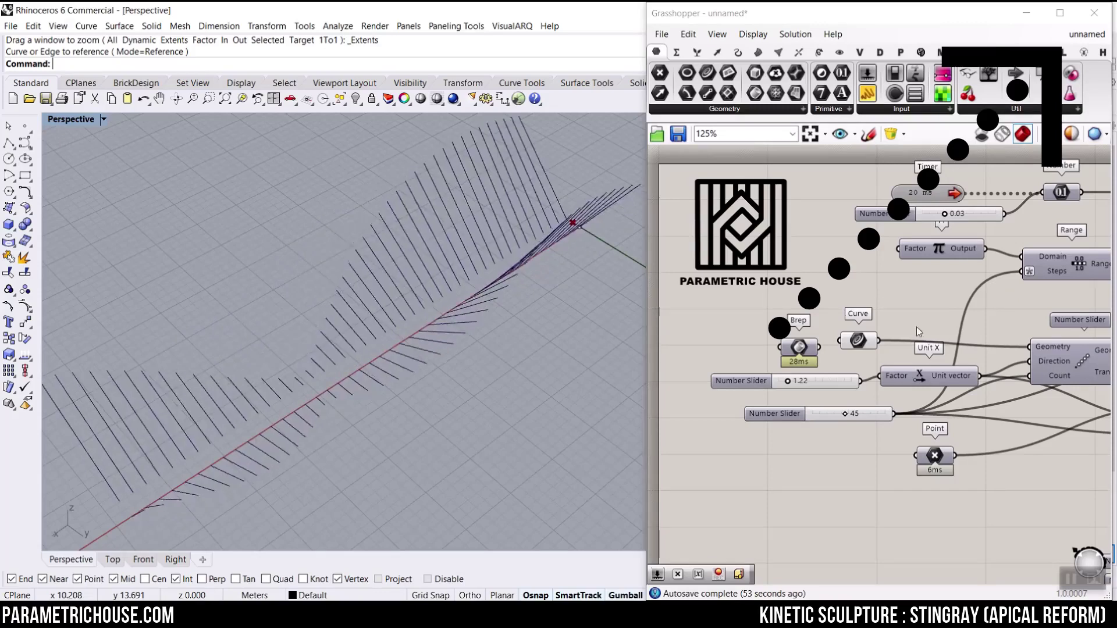
Step: Start a new Grasshopper definition and delete the old line and point from the Rhino model
{"action": "left_click", "coordinate": [668, 33]}
{"action": "left_click", "coordinate": [675, 47]}
{"action": "right_click_drag", "start_coordinate": [366, 288], "coordinate": [465, 295]}
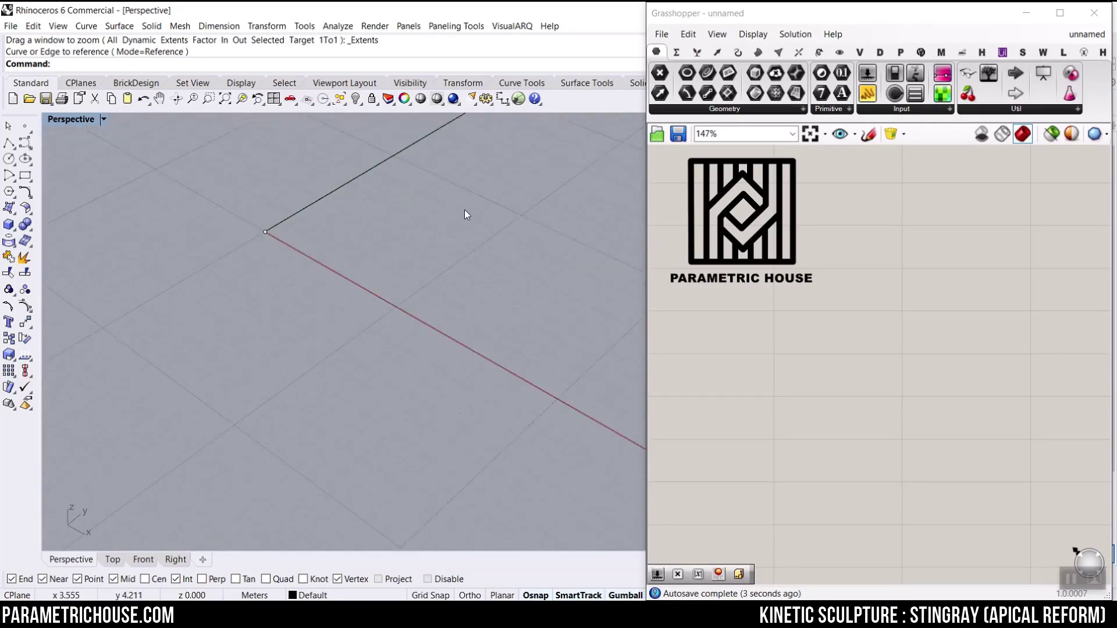
{"action": "left_click", "coordinate": [344, 258]}
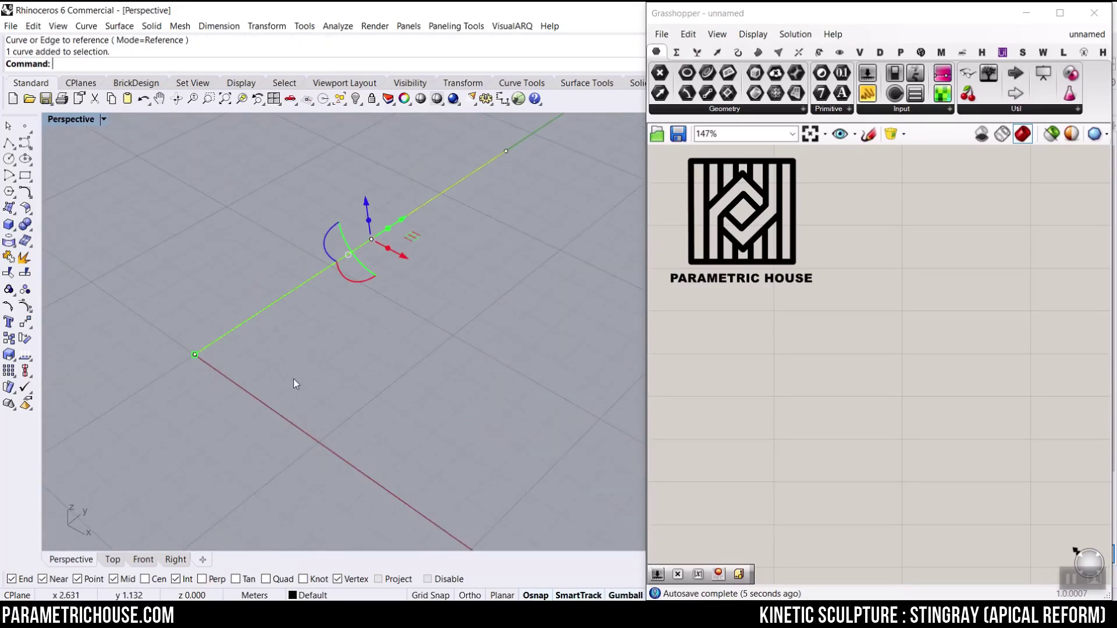
{"action": "left_click", "coordinate": [322, 357]}
{"action": "scroll", "coordinate": [244, 356], "scroll_direction": "down", "scroll_amount": 2}
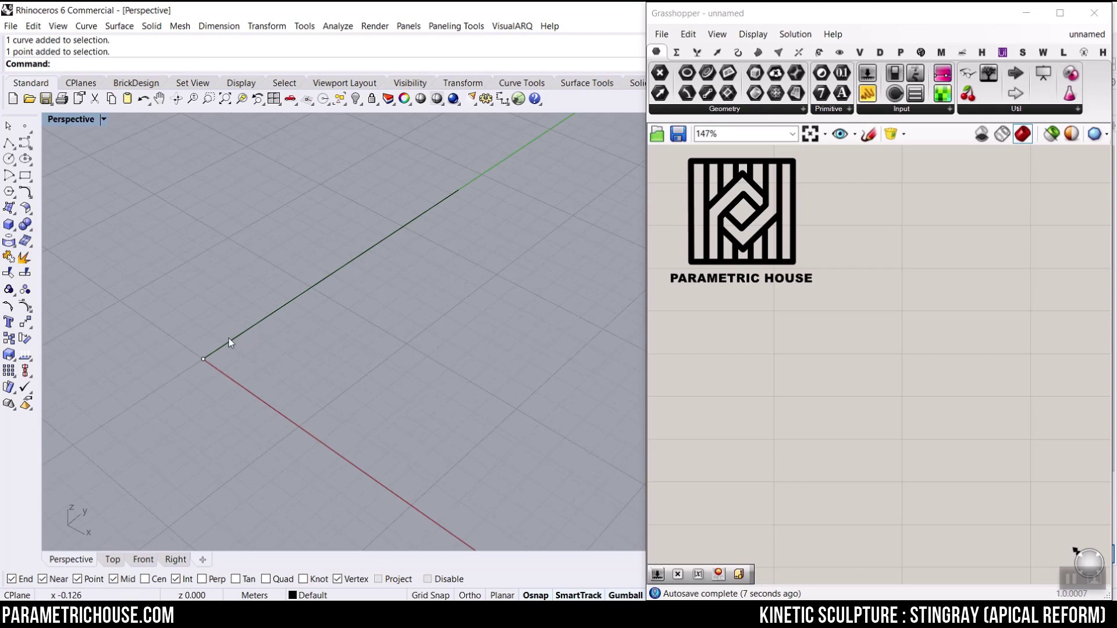
{"action": "left_click", "coordinate": [1026, 14]}
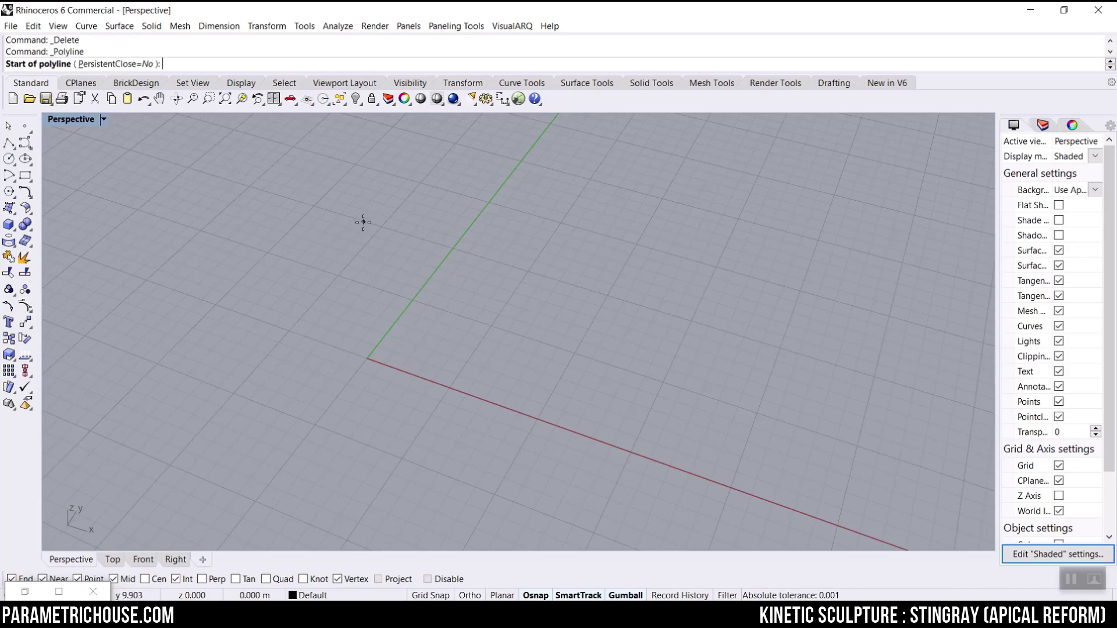
Step: Draw a straight polyline from the origin (0) along the Y axis, about 24 m long
{"action": "right_click_drag", "start_coordinate": [363, 222], "coordinate": [478, 366]}
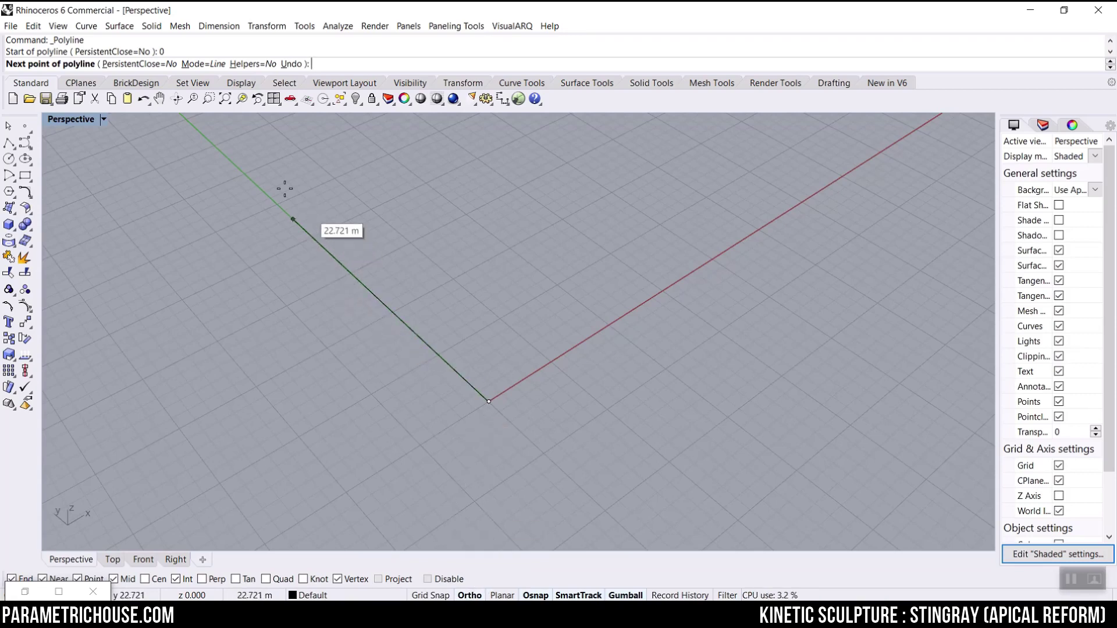
{"action": "left_click", "coordinate": [287, 211]}
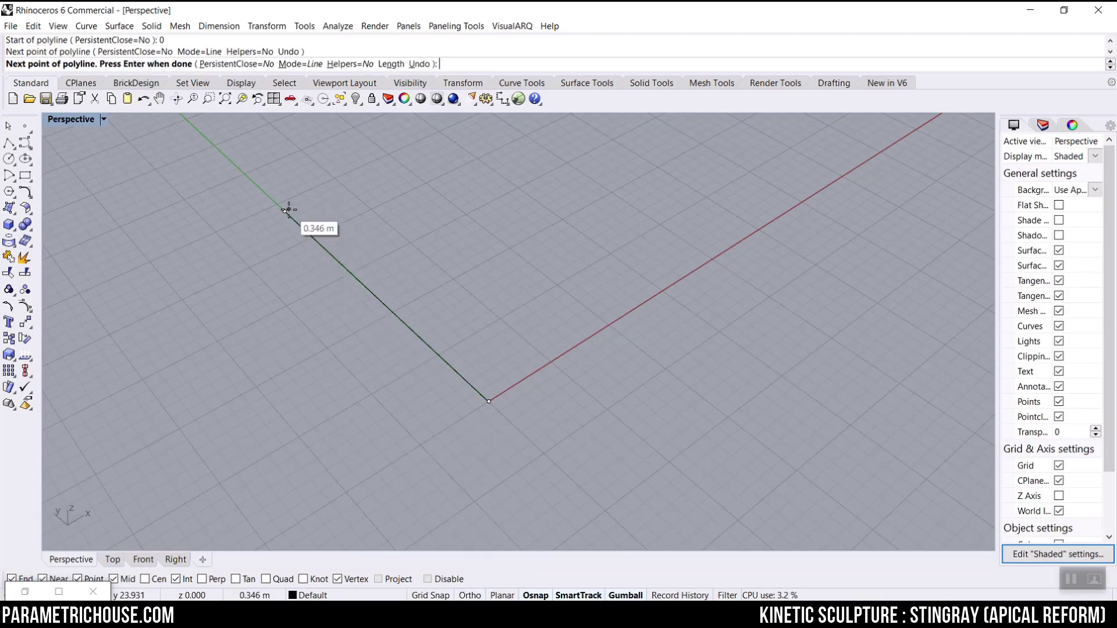
{"action": "key", "text": "Return"}
{"action": "right_click_drag", "start_coordinate": [463, 322], "coordinate": [360, 318]}
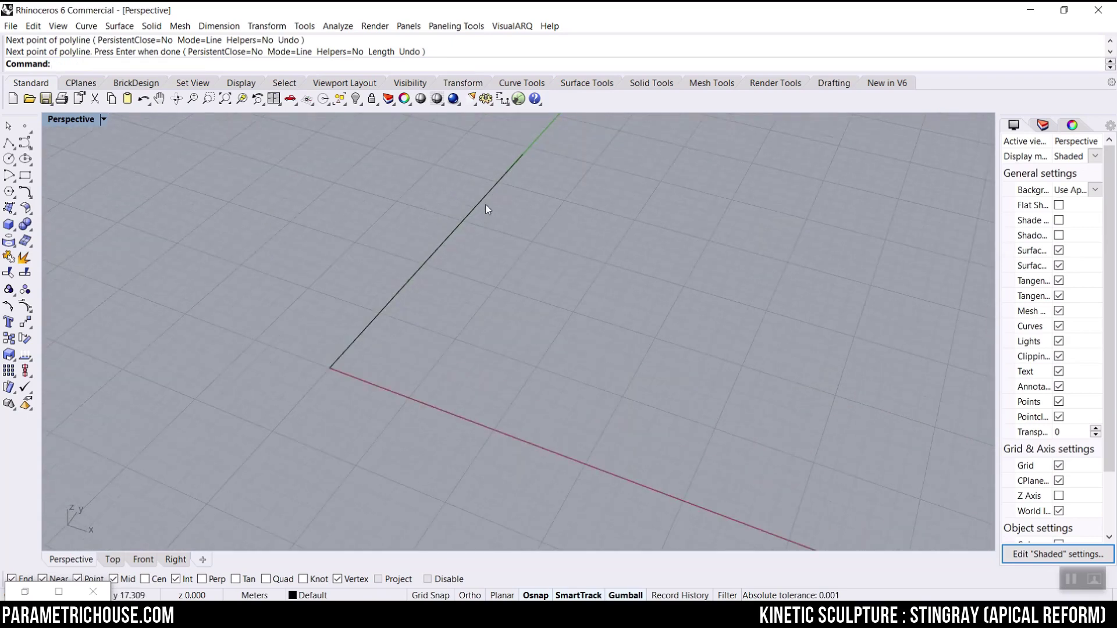
Step: Place a point object at the line's end on the origin
{"action": "left_click", "coordinate": [25, 126]}
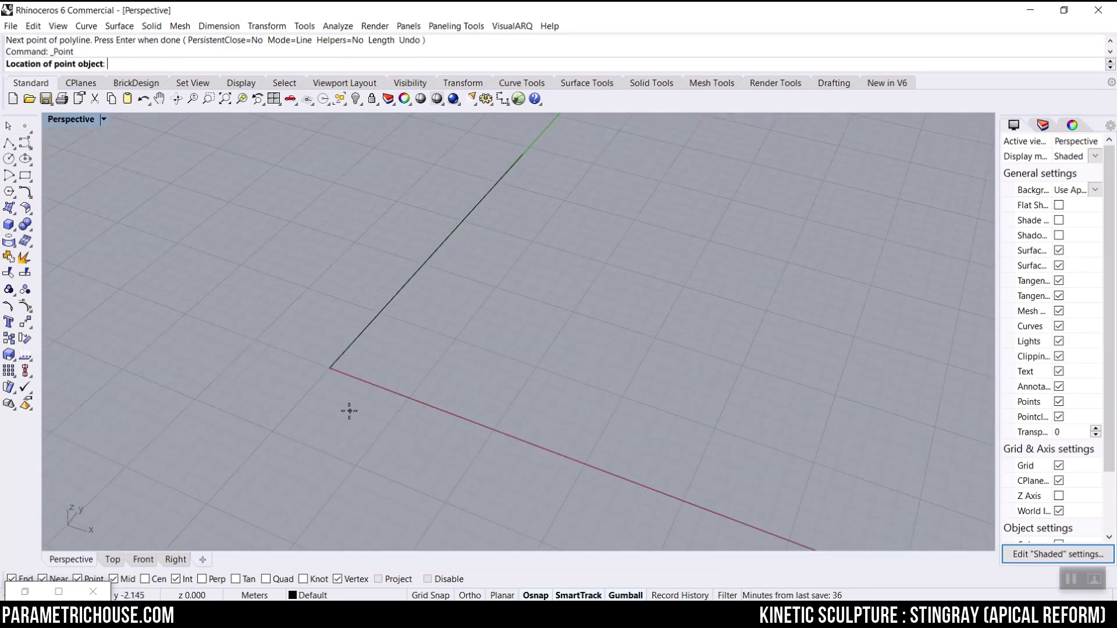
{"action": "left_click", "coordinate": [326, 368]}
{"action": "right_click_drag", "start_coordinate": [363, 389], "coordinate": [407, 314]}
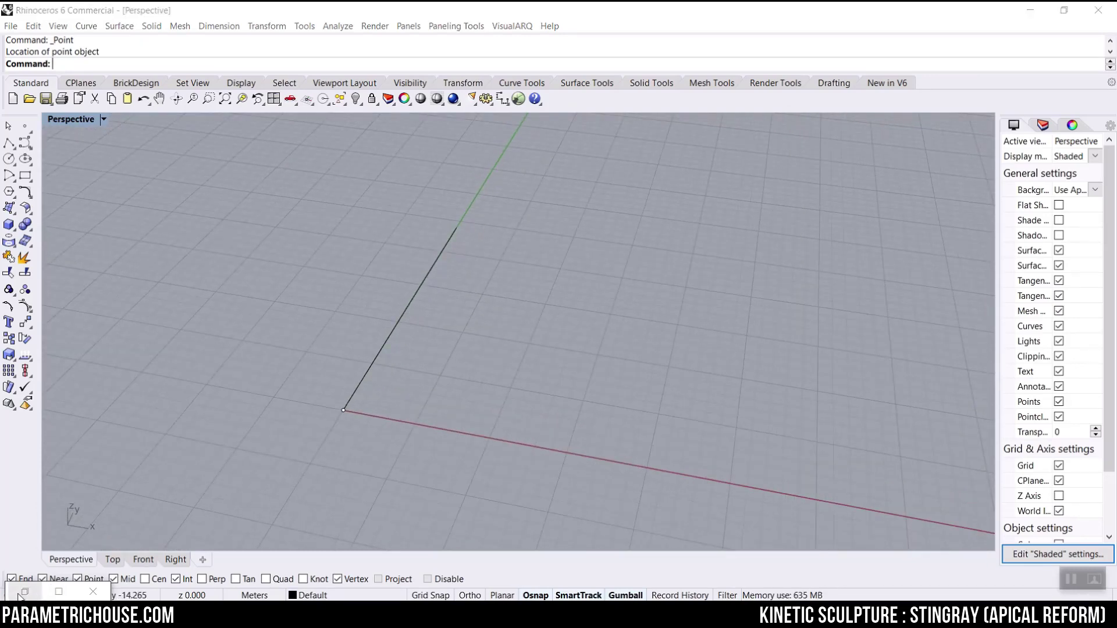
Step: Switch to Grasshopper, add a Curve parameter and reference the drawn line in it
{"action": "left_click", "coordinate": [24, 593]}
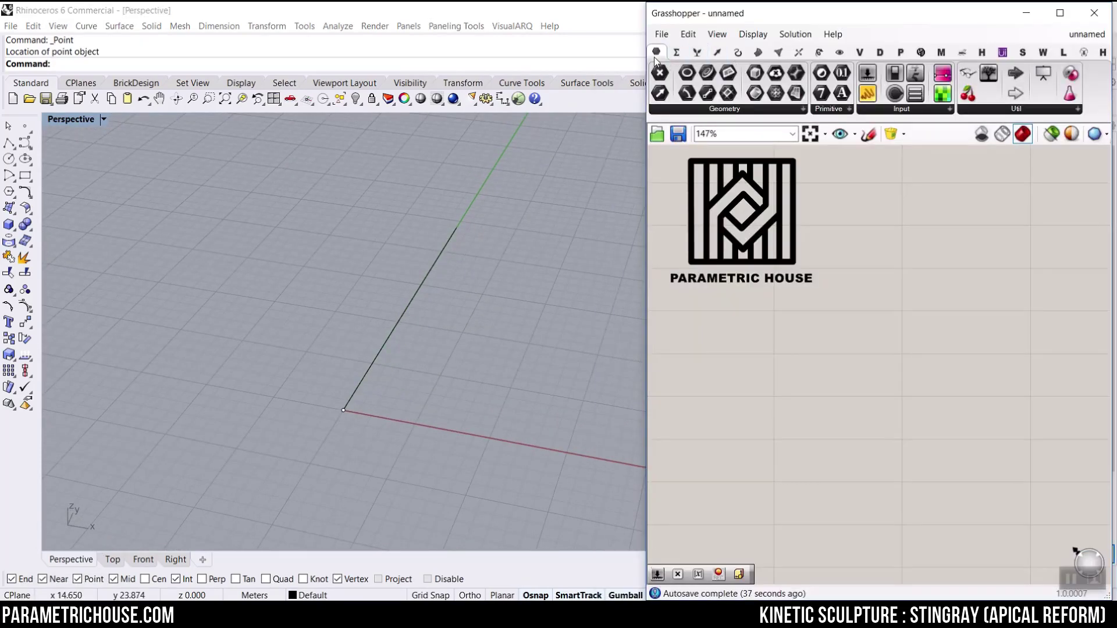
{"action": "mouse_move", "coordinate": [654, 54]}
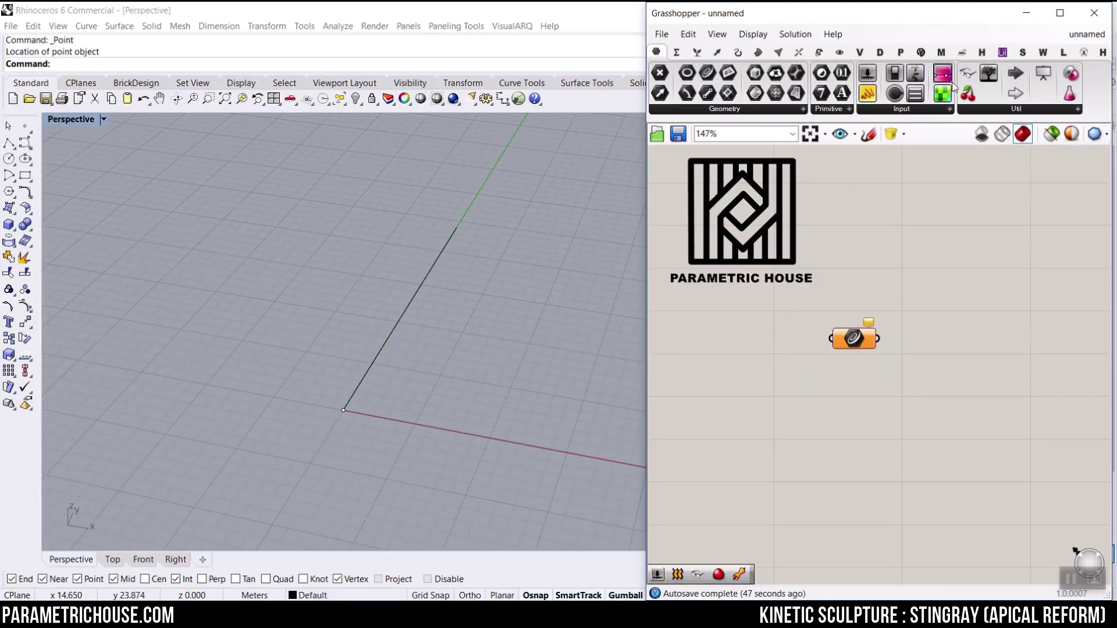
{"action": "scroll", "coordinate": [987, 386], "scroll_direction": "up", "scroll_amount": 5}
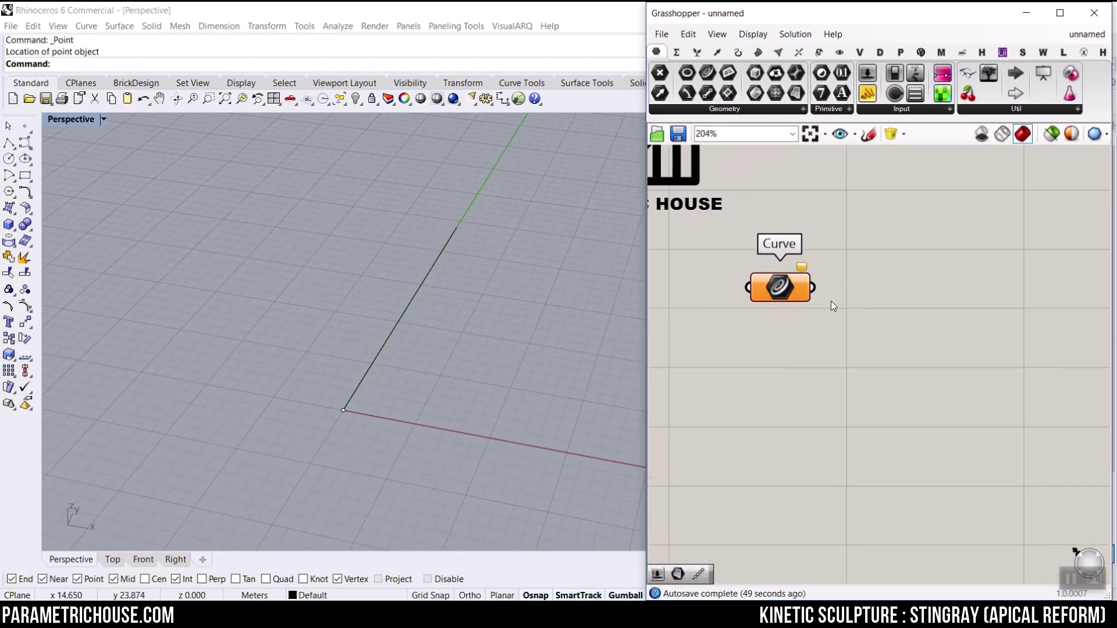
{"action": "scroll", "coordinate": [373, 302], "scroll_direction": "up", "scroll_amount": 2}
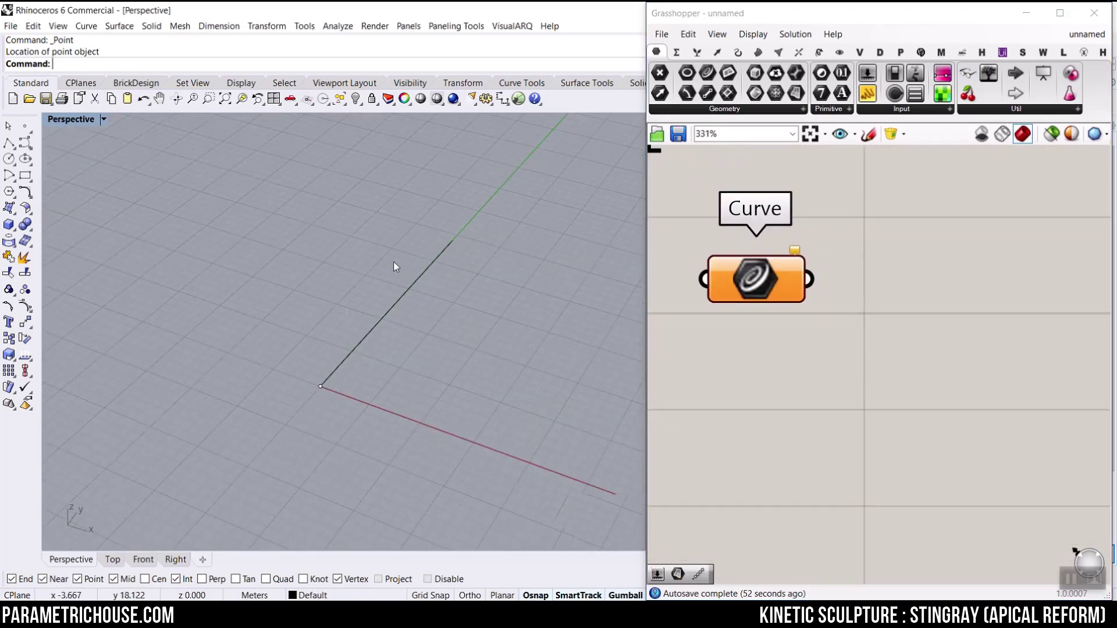
{"action": "right_click", "coordinate": [760, 271]}
{"action": "left_click", "coordinate": [815, 459]}
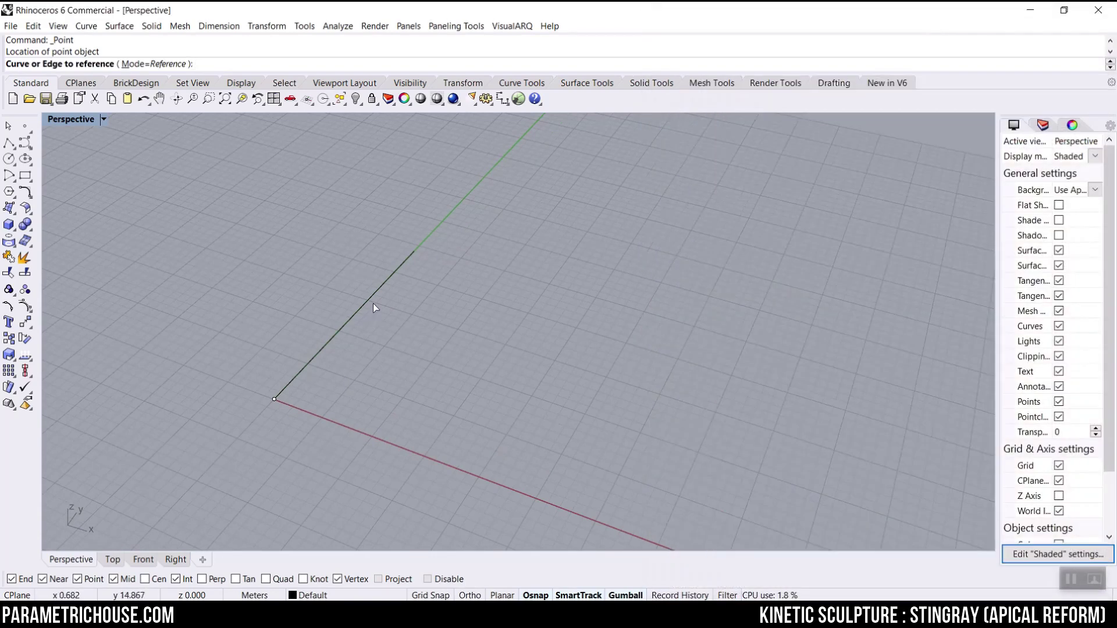
{"action": "left_click", "coordinate": [373, 303]}
Step: Place a Point parameter below Curve and reference the point at the origin in it
{"action": "left_click_drag", "start_coordinate": [765, 353], "coordinate": [748, 399]}
{"action": "right_click", "coordinate": [747, 401]}
{"action": "left_click", "coordinate": [797, 495]}
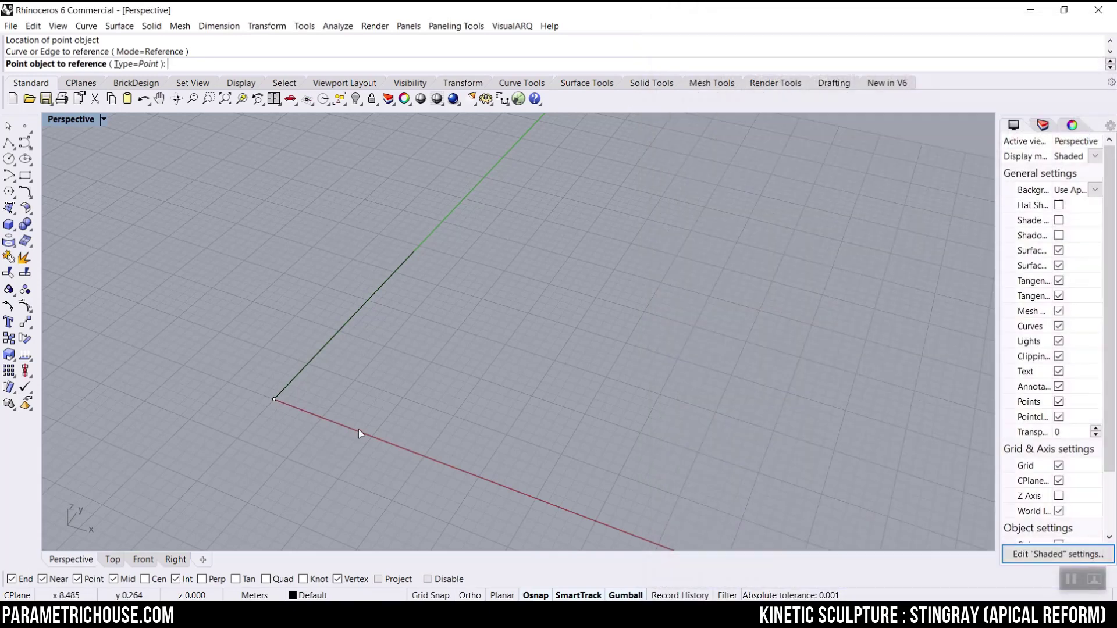
{"action": "left_click", "coordinate": [274, 400]}
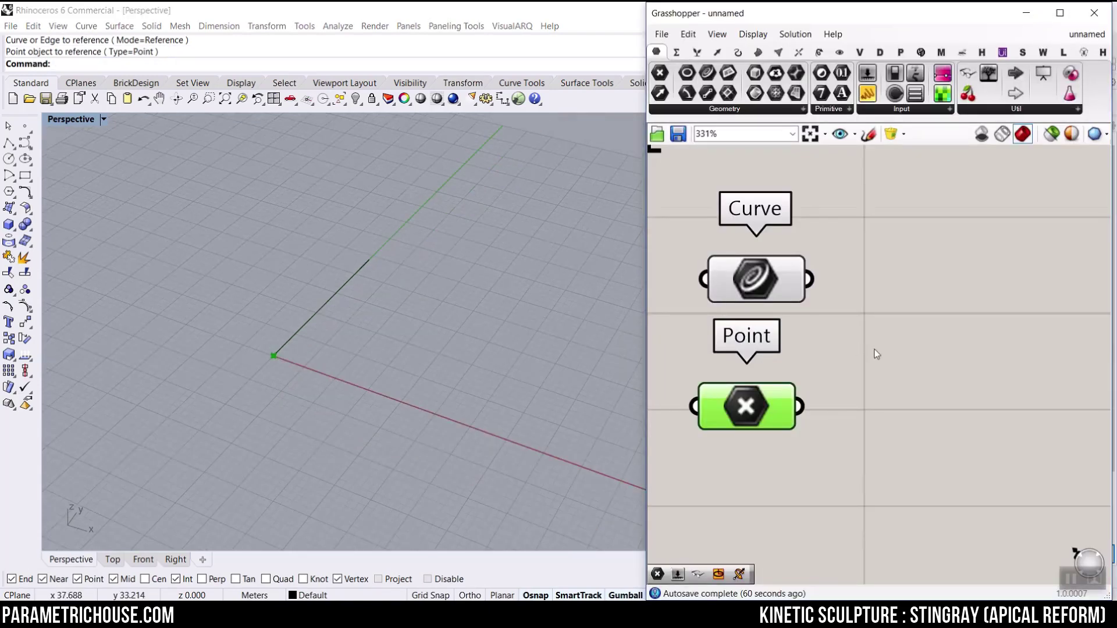
Step: Add a Linear Array component and connect the Curve parameter to its Geometry input
{"action": "right_click_drag", "start_coordinate": [874, 349], "coordinate": [890, 313]}
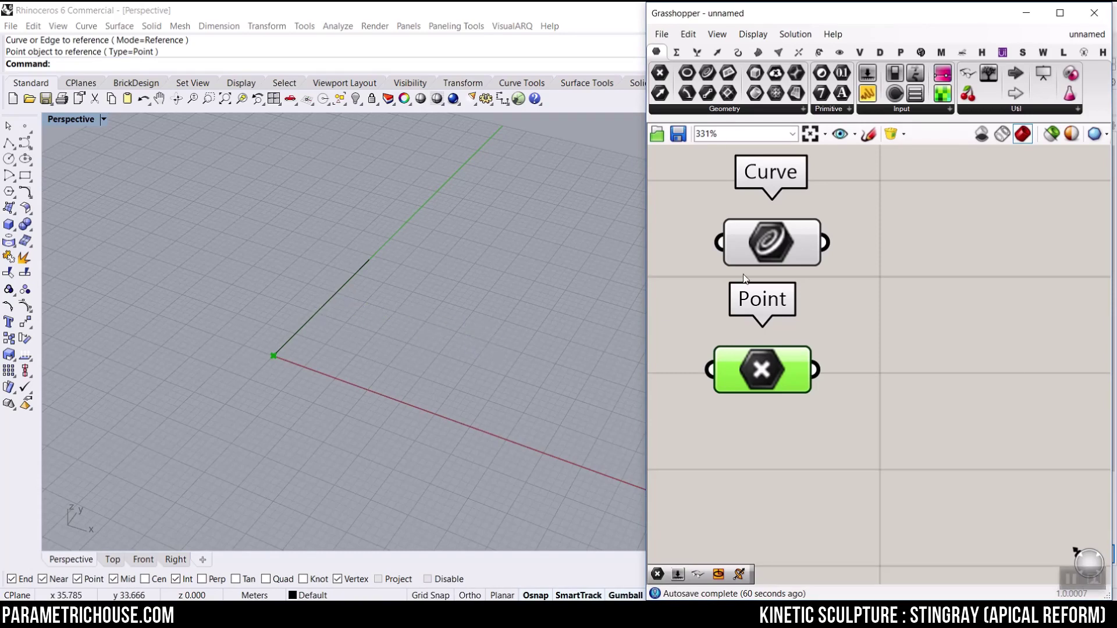
{"action": "left_click", "coordinate": [819, 52]}
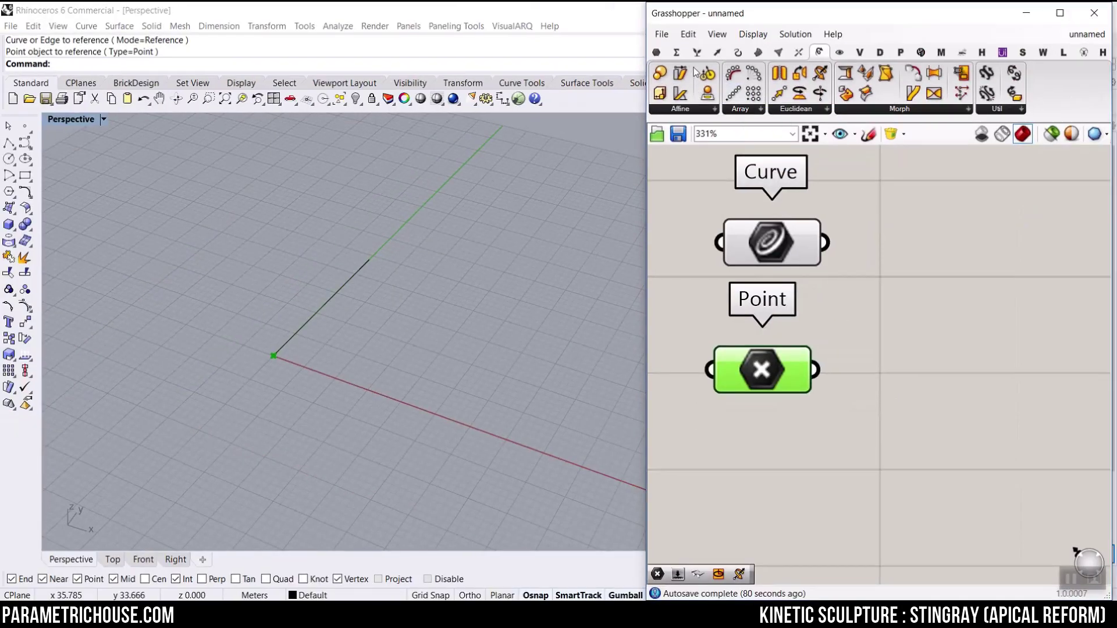
{"action": "left_click_drag", "start_coordinate": [995, 300], "coordinate": [955, 324]}
{"action": "scroll", "coordinate": [726, 336], "scroll_direction": "down", "scroll_amount": 3}
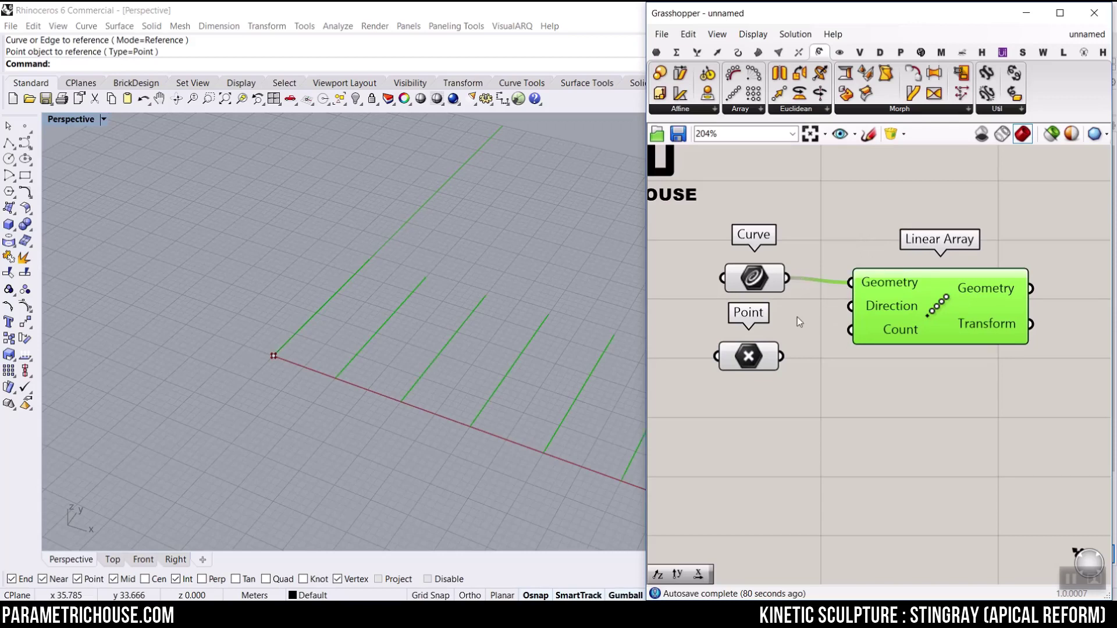
Step: Space out the components by moving Point farther below Curve and Linear Array farther away from it
{"action": "left_click_drag", "start_coordinate": [761, 360], "coordinate": [830, 440]}
{"action": "left_click_drag", "start_coordinate": [943, 315], "coordinate": [1063, 315]}
{"action": "scroll", "coordinate": [976, 310], "scroll_direction": "up", "scroll_amount": 2}
{"action": "scroll", "coordinate": [366, 322], "scroll_direction": "down", "scroll_amount": 3}
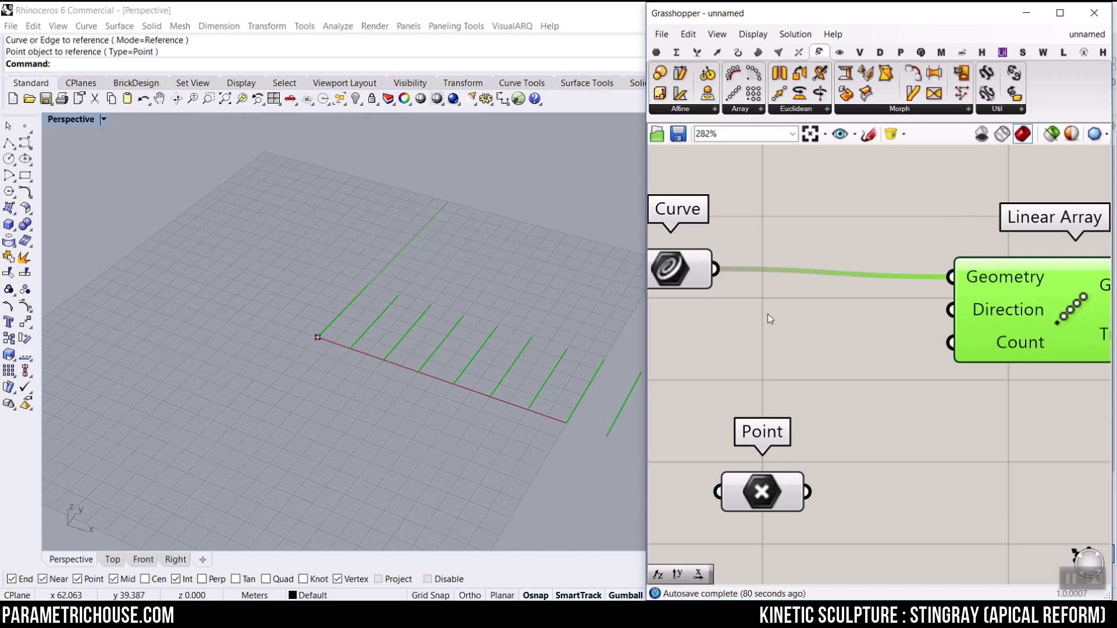
Step: Add a Unit X vector component and connect its output to the Linear Array's Direction input
{"action": "double_click", "coordinate": [760, 313]}
{"action": "type", "text": "x"}
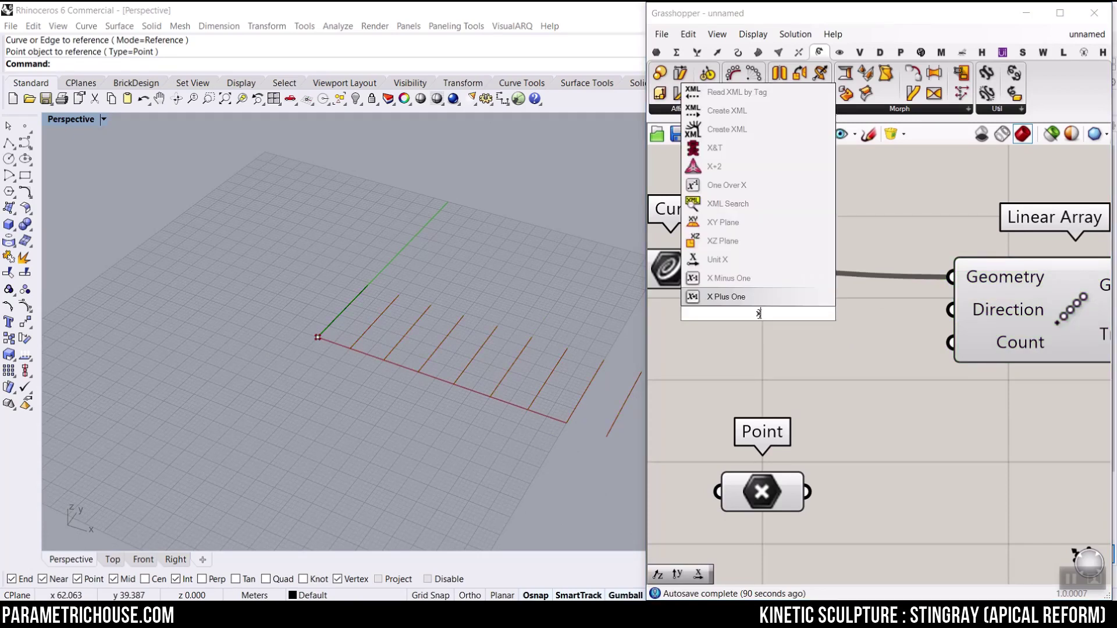
{"action": "left_click", "coordinate": [748, 260]}
{"action": "left_click_drag", "start_coordinate": [801, 354], "coordinate": [809, 363]}
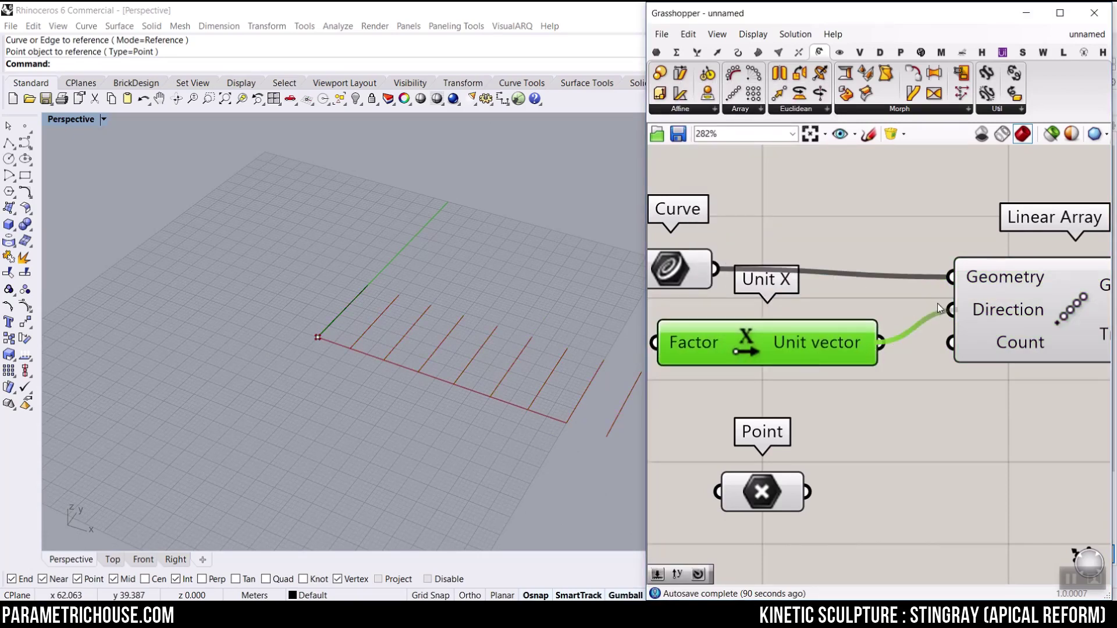
{"action": "left_click_drag", "start_coordinate": [938, 308], "coordinate": [951, 309]}
{"action": "scroll", "coordinate": [976, 293], "scroll_direction": "down", "scroll_amount": 4}
{"action": "left_click", "coordinate": [1043, 296]}
Step: Create a number slider with value 0.2 and connect it to Unit X's Factor input
{"action": "left_click", "coordinate": [815, 324]}
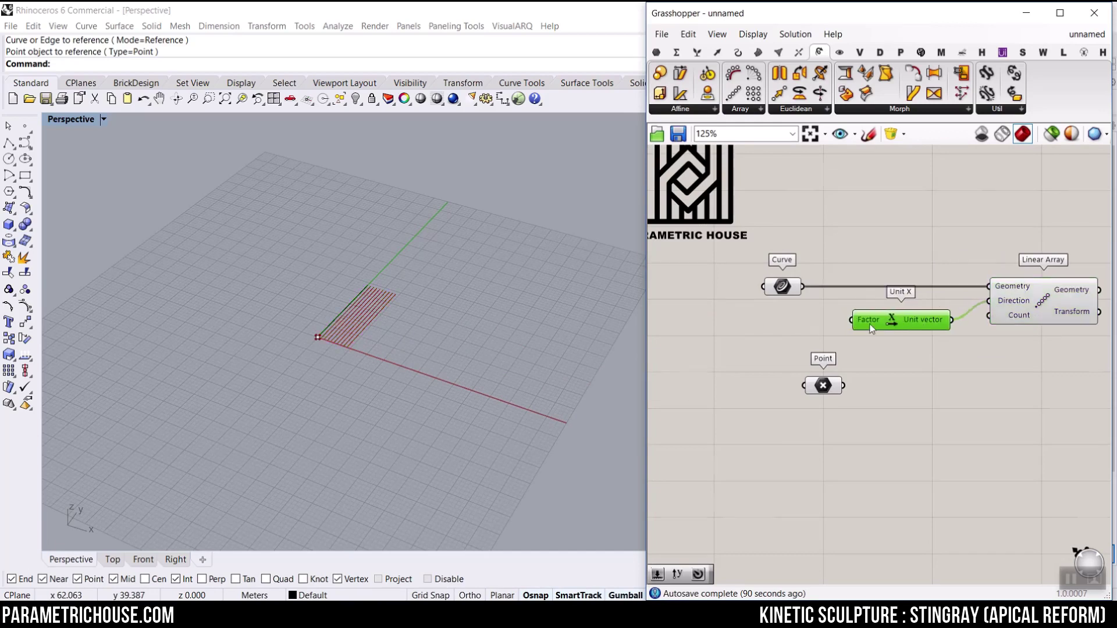
{"action": "scroll", "coordinate": [838, 323], "scroll_direction": "up", "scroll_amount": 3}
{"action": "double_click", "coordinate": [717, 326]}
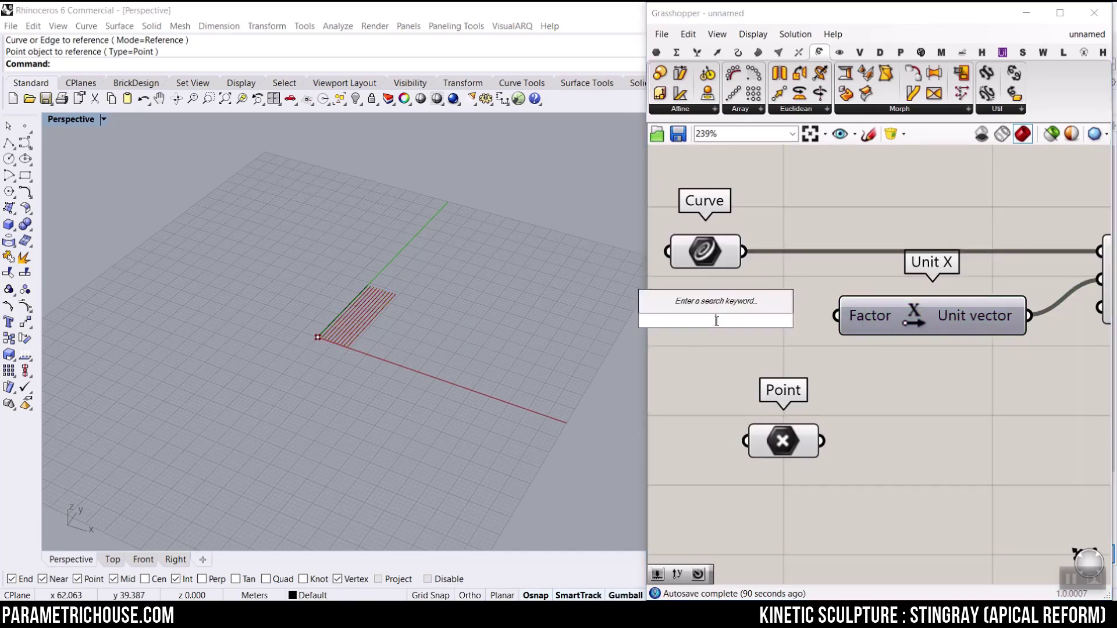
{"action": "type", "text": "0.2"}
{"action": "key", "text": "Return"}
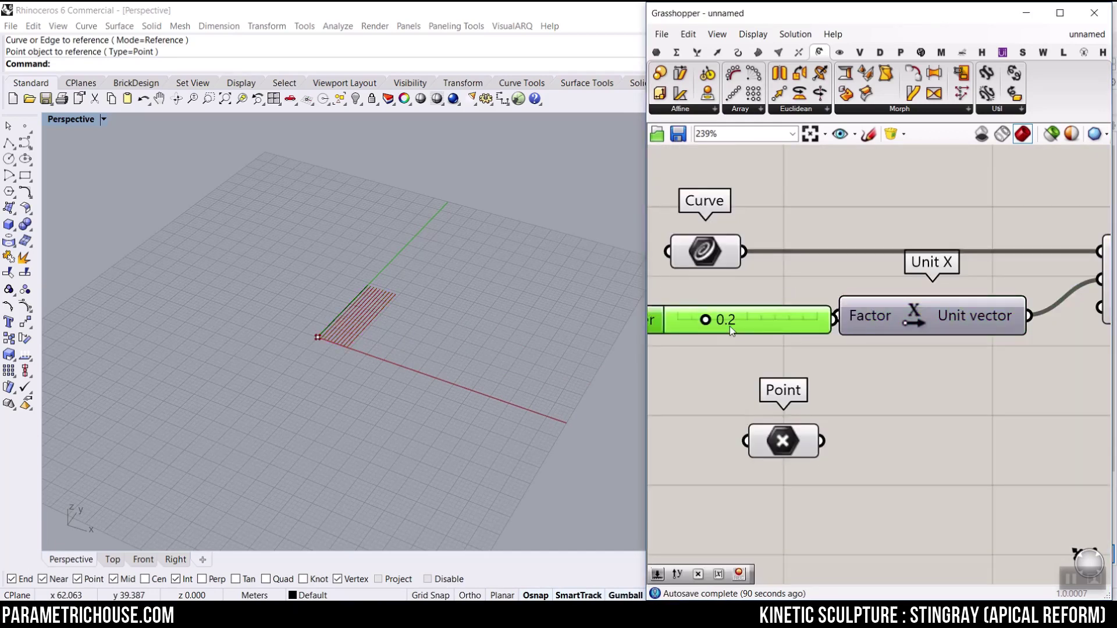
{"action": "left_click_drag", "start_coordinate": [824, 318], "coordinate": [826, 319]}
Step: Raise the factor slider's maximum and set the slider to 1.4
{"action": "right_click_drag", "start_coordinate": [739, 351], "coordinate": [849, 349]}
{"action": "double_click", "coordinate": [710, 319]}
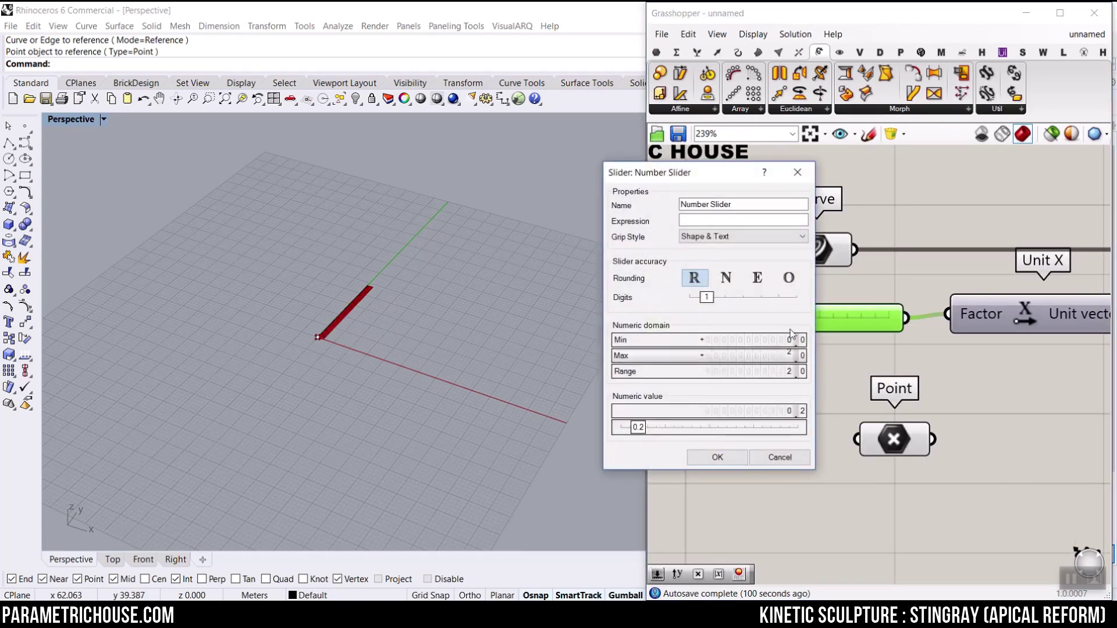
{"action": "left_click", "coordinate": [732, 456]}
{"action": "left_click_drag", "start_coordinate": [764, 323], "coordinate": [807, 320]}
{"action": "scroll", "coordinate": [832, 327], "scroll_direction": "down", "scroll_amount": 5}
{"action": "scroll", "coordinate": [786, 314], "scroll_direction": "up", "scroll_amount": 4}
Step: Rename the Unit X factor slider to Distance and place it in front of Unit X
{"action": "right_click", "coordinate": [787, 314]}
{"action": "type", "text": "Distance"}
{"action": "left_click", "coordinate": [792, 322]}
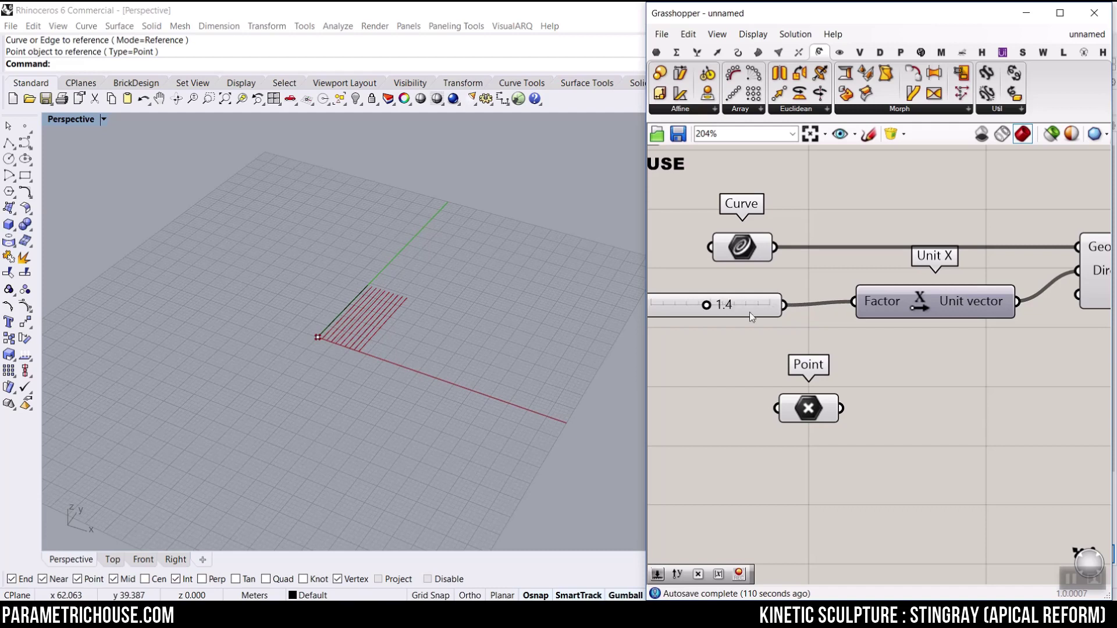
{"action": "right_click_drag", "start_coordinate": [749, 312], "coordinate": [866, 324]}
{"action": "left_click_drag", "start_coordinate": [866, 323], "coordinate": [900, 315]}
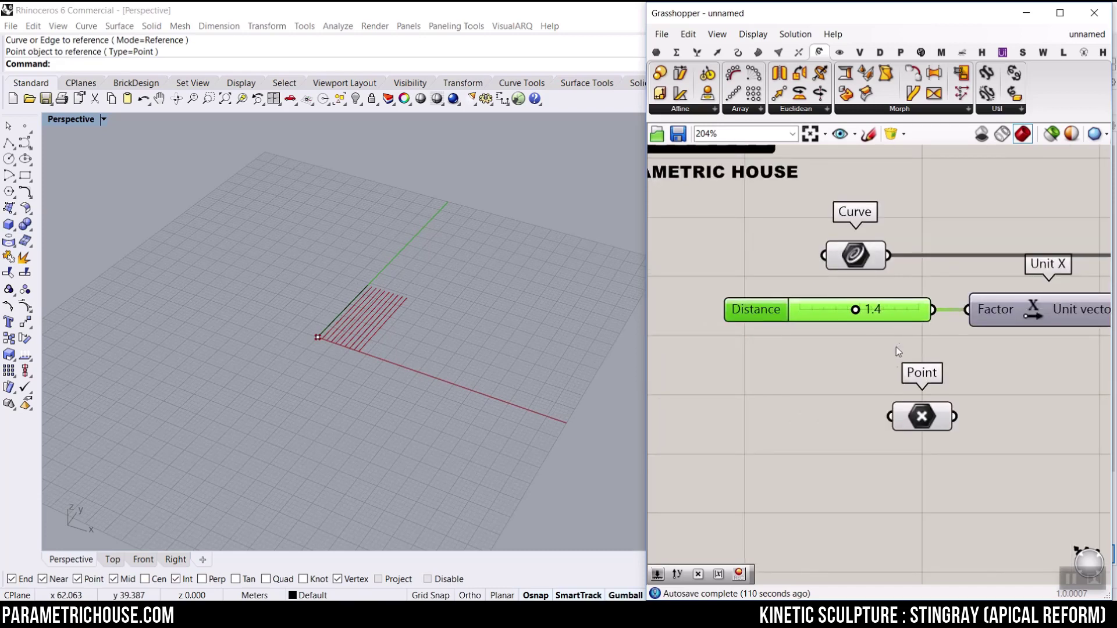
Step: Move the Point parameter lower on the canvas and create a number slider ranging from 10 to 50
{"action": "scroll", "coordinate": [882, 337], "scroll_direction": "down", "scroll_amount": 3}
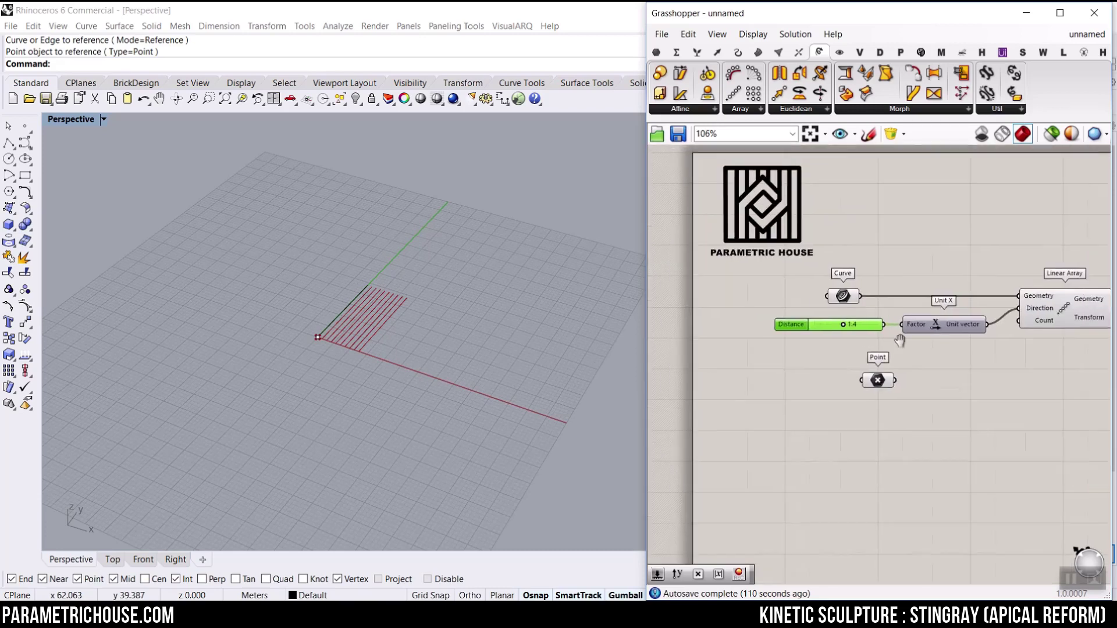
{"action": "scroll", "coordinate": [916, 361], "scroll_direction": "up", "scroll_amount": 2}
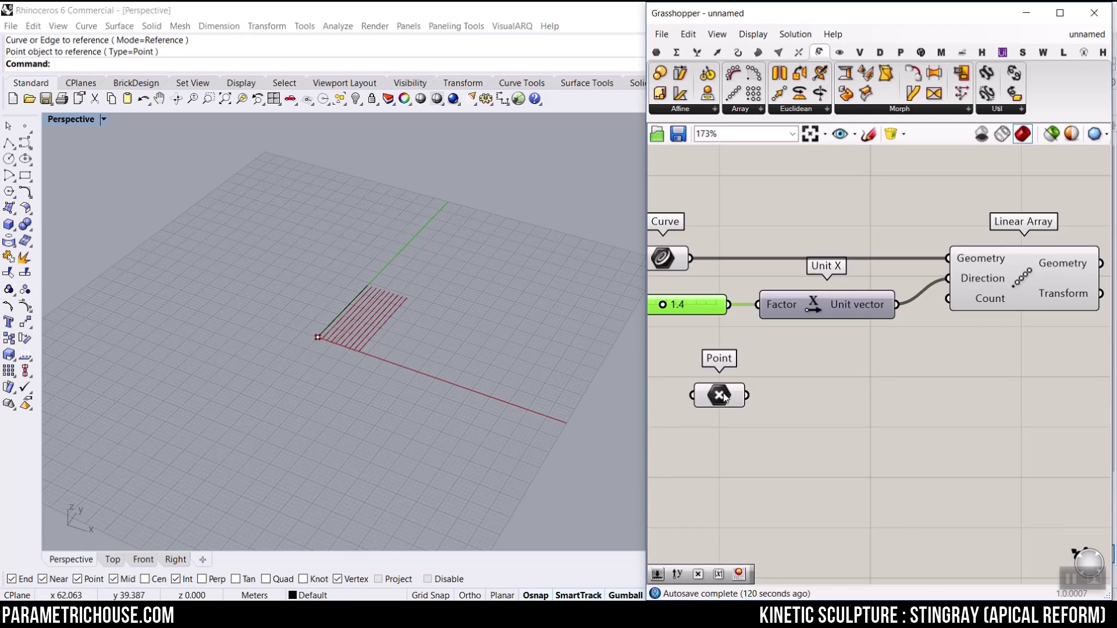
{"action": "left_click_drag", "start_coordinate": [724, 397], "coordinate": [768, 435]}
{"action": "left_click", "coordinate": [1030, 453]}
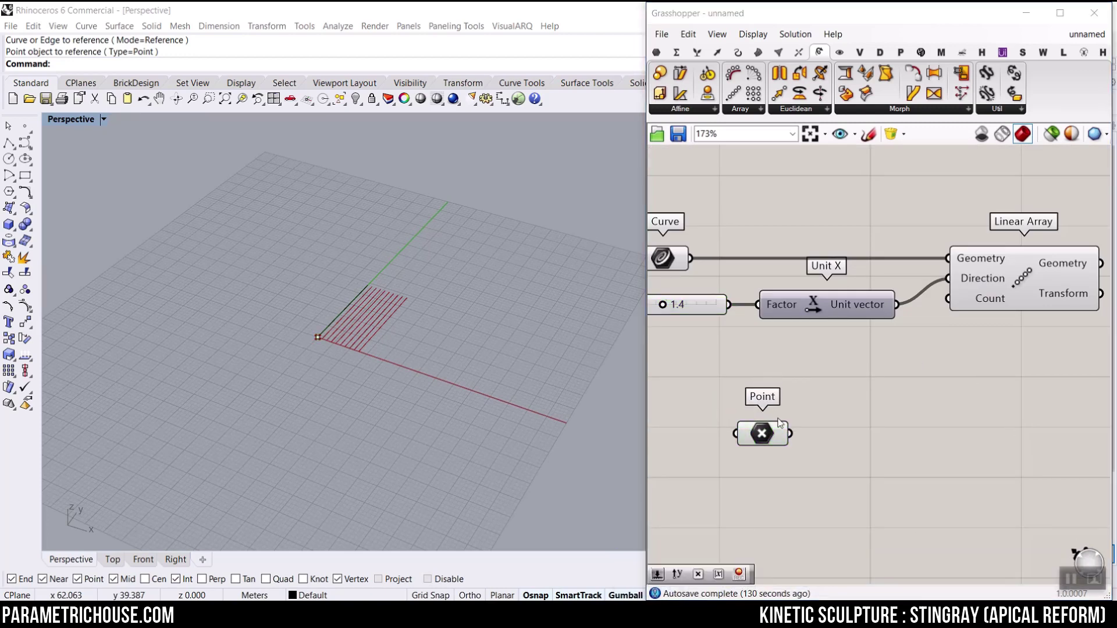
{"action": "double_click", "coordinate": [758, 370]}
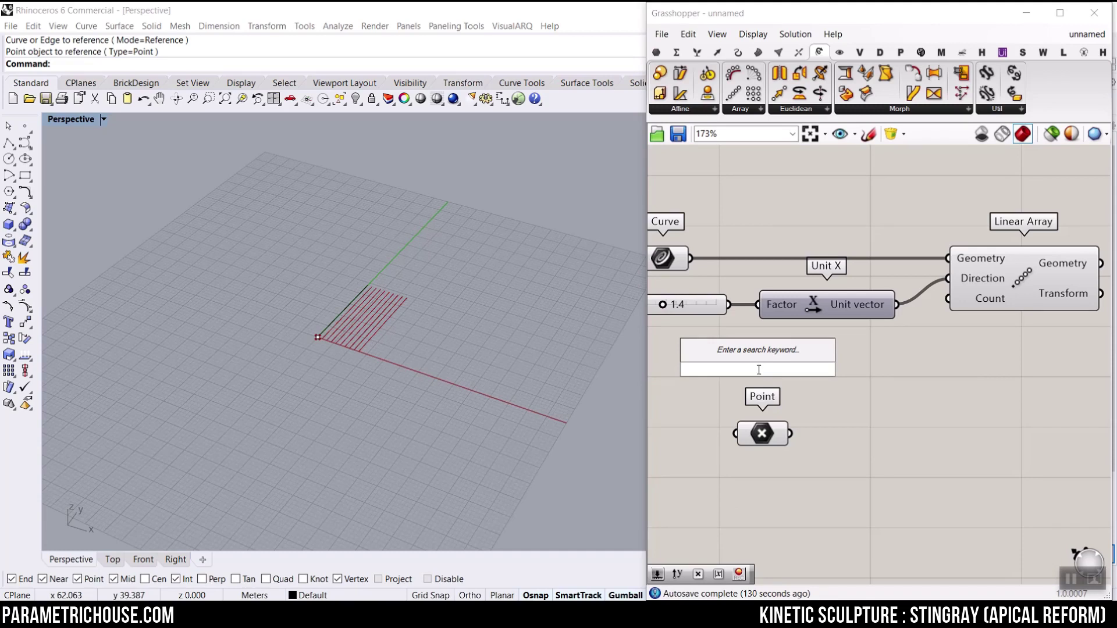
{"action": "type", "text": "10..30"}
{"action": "left_click", "coordinate": [789, 355]}
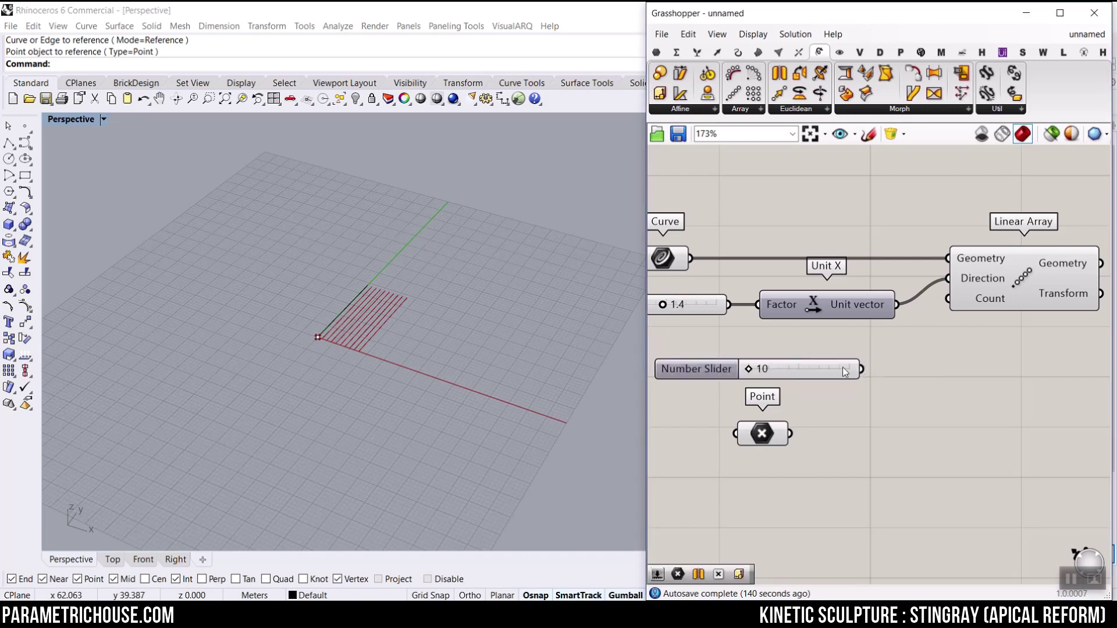
Step: Rename the new slider to Count and connect it to the Linear Array's Count input
{"action": "right_click", "coordinate": [843, 368]}
{"action": "key", "text": "ctrl+a"}
{"action": "type", "text": "Count"}
{"action": "key", "text": "Return"}
{"action": "left_click_drag", "start_coordinate": [861, 369], "coordinate": [950, 298]}
{"action": "mouse_move", "coordinate": [826, 368]}
{"action": "left_mouse_down"}
{"action": "mouse_move", "coordinate": [899, 347]}
{"action": "mouse_move", "coordinate": [841, 354]}
{"action": "left_mouse_up"}
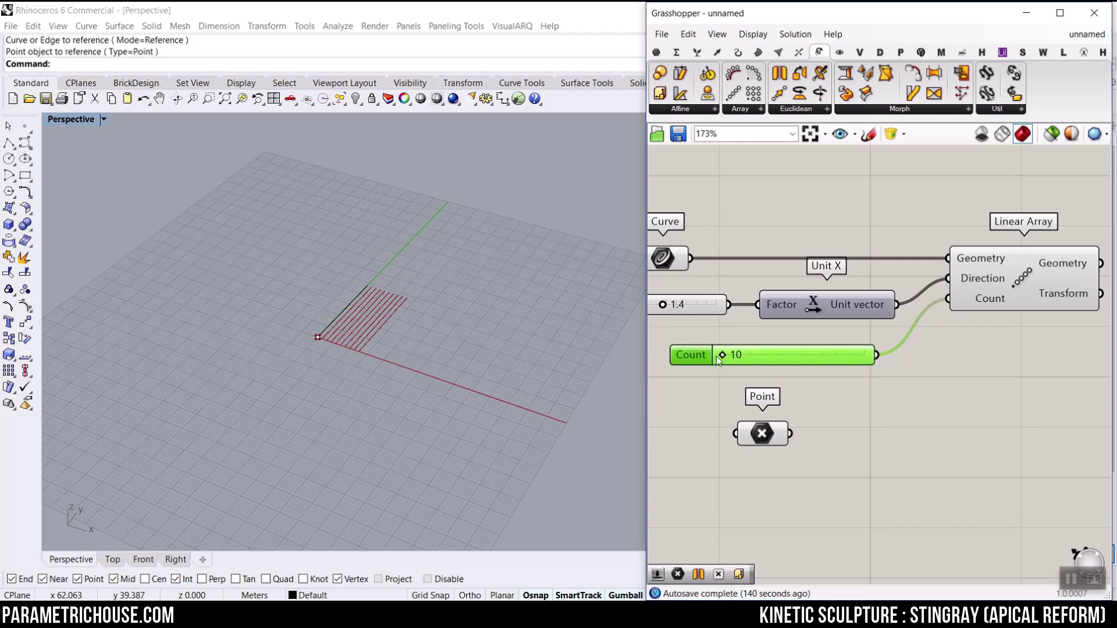
Step: Set the Count slider to its maximum of 50
{"action": "left_click_drag", "start_coordinate": [720, 357], "coordinate": [890, 365]}
{"action": "scroll", "coordinate": [350, 364], "scroll_direction": "down", "scroll_amount": 5}
{"action": "right_click_drag", "start_coordinate": [349, 364], "coordinate": [490, 367]}
{"action": "scroll", "coordinate": [380, 375], "scroll_direction": "up", "scroll_amount": 8}
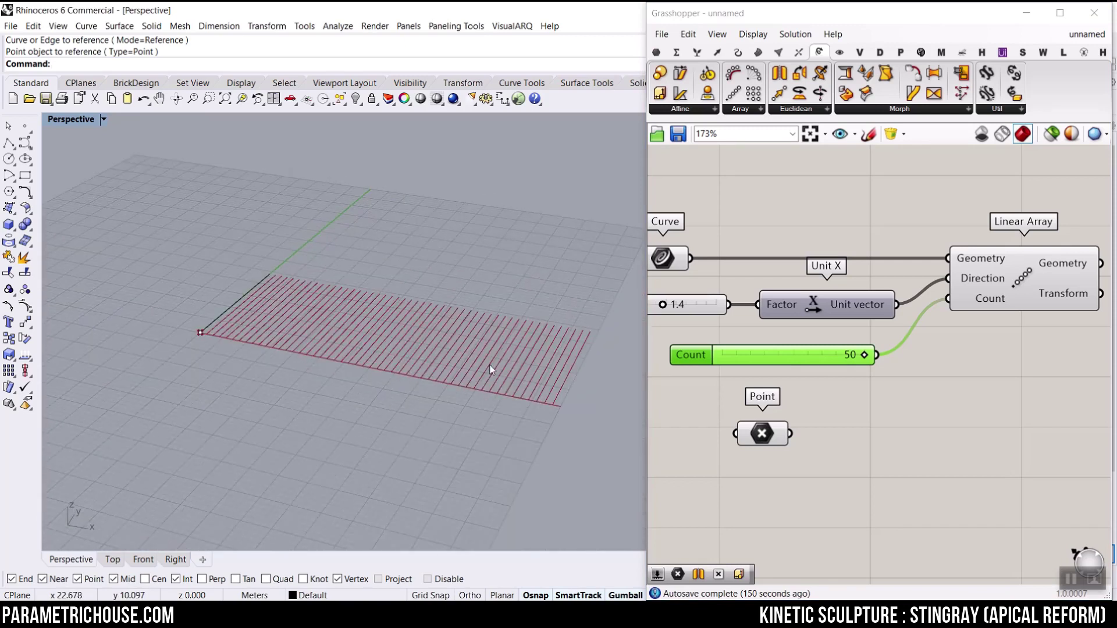
Step: Add a Rotate 3D component to the canvas after the Linear Array
{"action": "scroll", "coordinate": [861, 277], "scroll_direction": "down", "scroll_amount": 2}
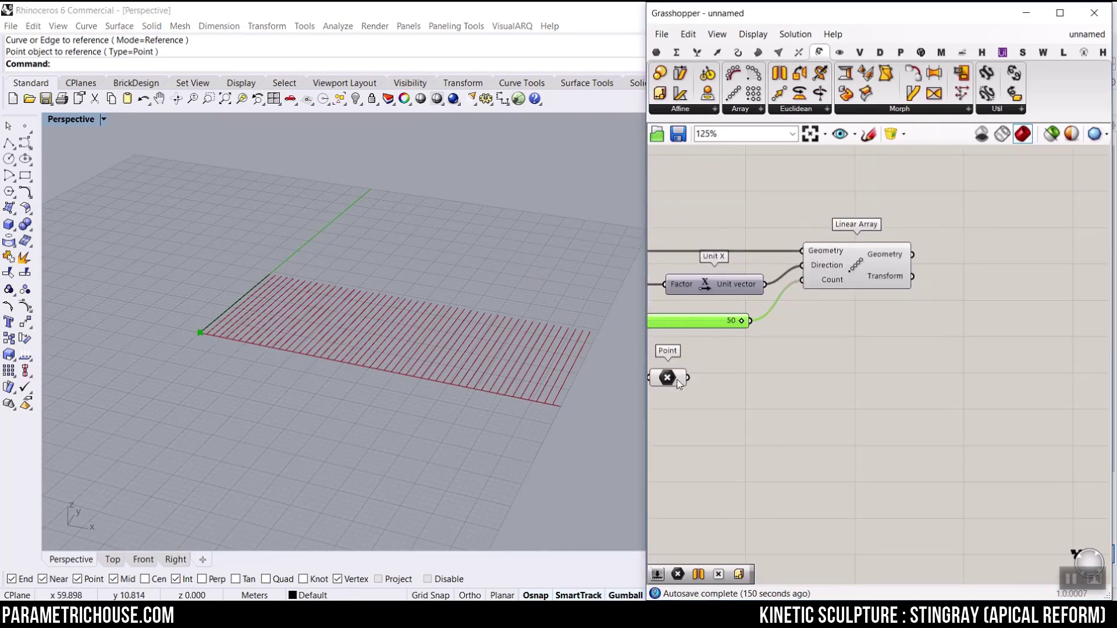
{"action": "left_click_drag", "start_coordinate": [679, 384], "coordinate": [705, 396]}
{"action": "right_click_drag", "start_coordinate": [909, 328], "coordinate": [853, 331]}
{"action": "scroll", "coordinate": [853, 331], "scroll_direction": "up", "scroll_amount": 1}
{"action": "double_click", "coordinate": [962, 336]}
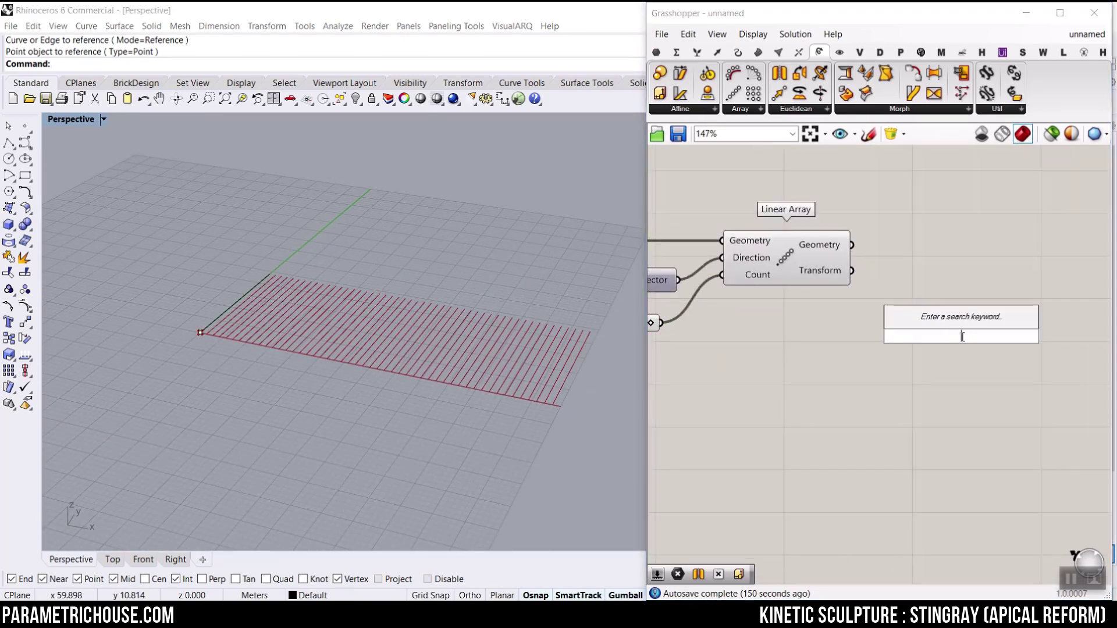
{"action": "type", "text": "rot"}
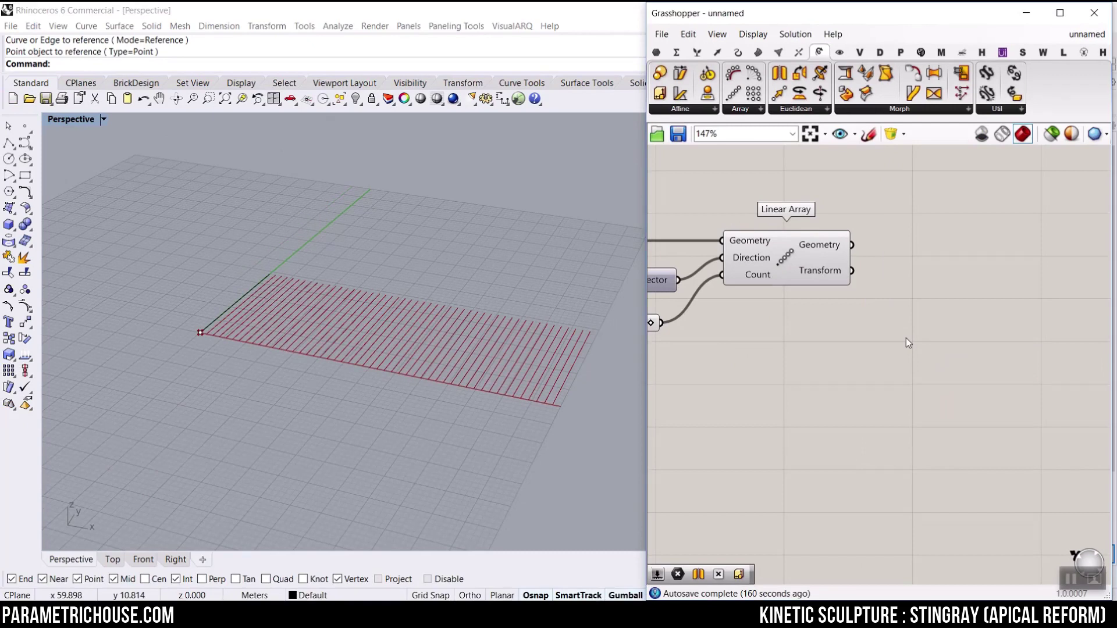
{"action": "double_click", "coordinate": [906, 337]}
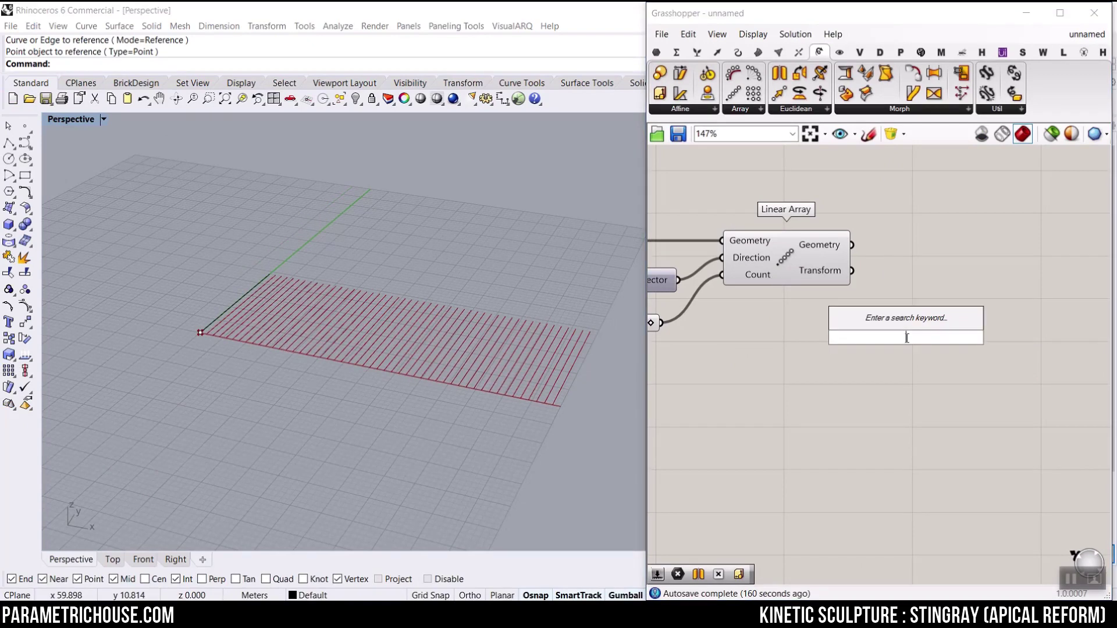
{"action": "type", "text": "rot"}
{"action": "left_click", "coordinate": [890, 302]}
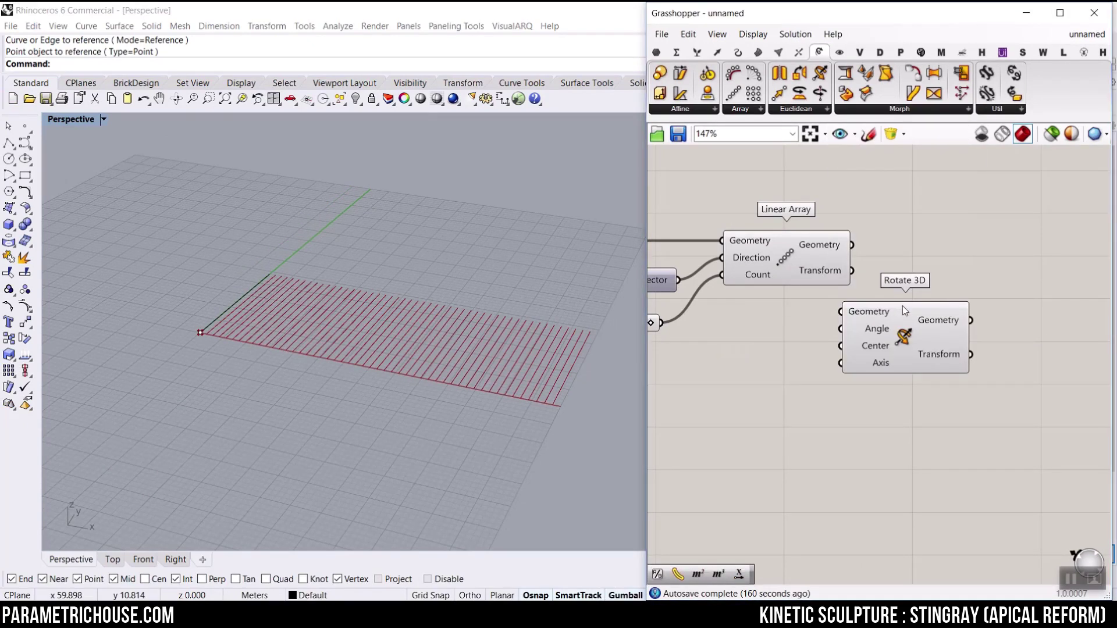
Step: Connect the Linear Array's Geometry output to Rotate 3D's Geometry input and move Rotate 3D farther from the array
{"action": "scroll", "coordinate": [927, 313], "scroll_direction": "up", "scroll_amount": 3}
{"action": "left_click_drag", "start_coordinate": [929, 317], "coordinate": [994, 269]}
{"action": "left_click_drag", "start_coordinate": [879, 262], "coordinate": [882, 268]}
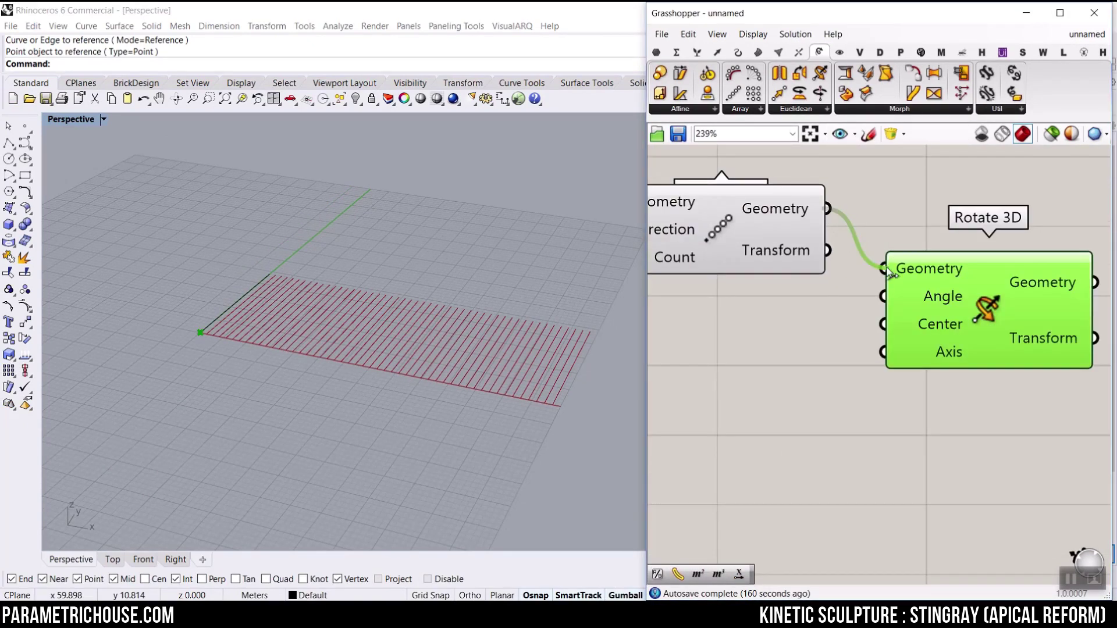
{"action": "left_click_drag", "start_coordinate": [939, 332], "coordinate": [935, 409]}
{"action": "scroll", "coordinate": [1007, 367], "scroll_direction": "down", "scroll_amount": 3}
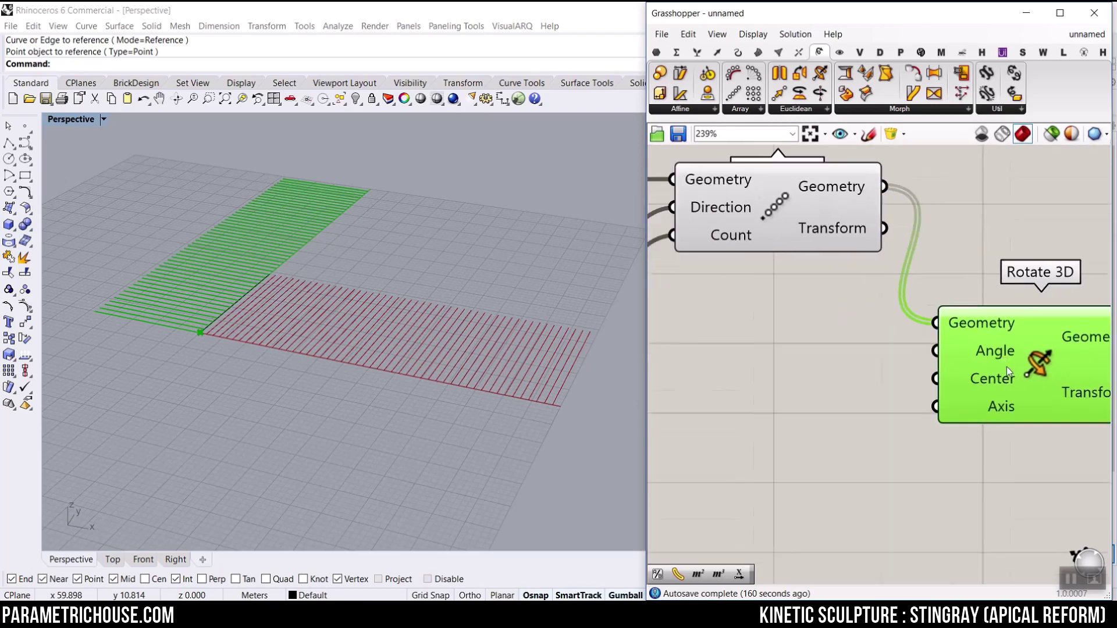
{"action": "left_click_drag", "start_coordinate": [1030, 354], "coordinate": [1109, 354]}
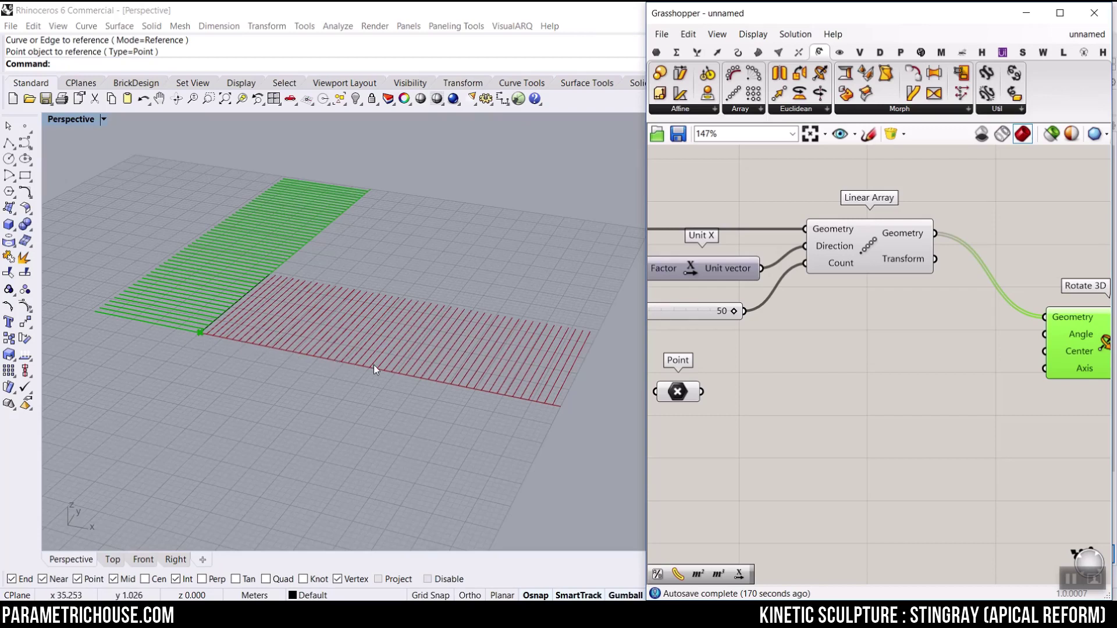
Step: Duplicate the Linear Array component and connect the Point parameter to the copy's Geometry input
{"action": "left_click", "coordinate": [877, 241]}
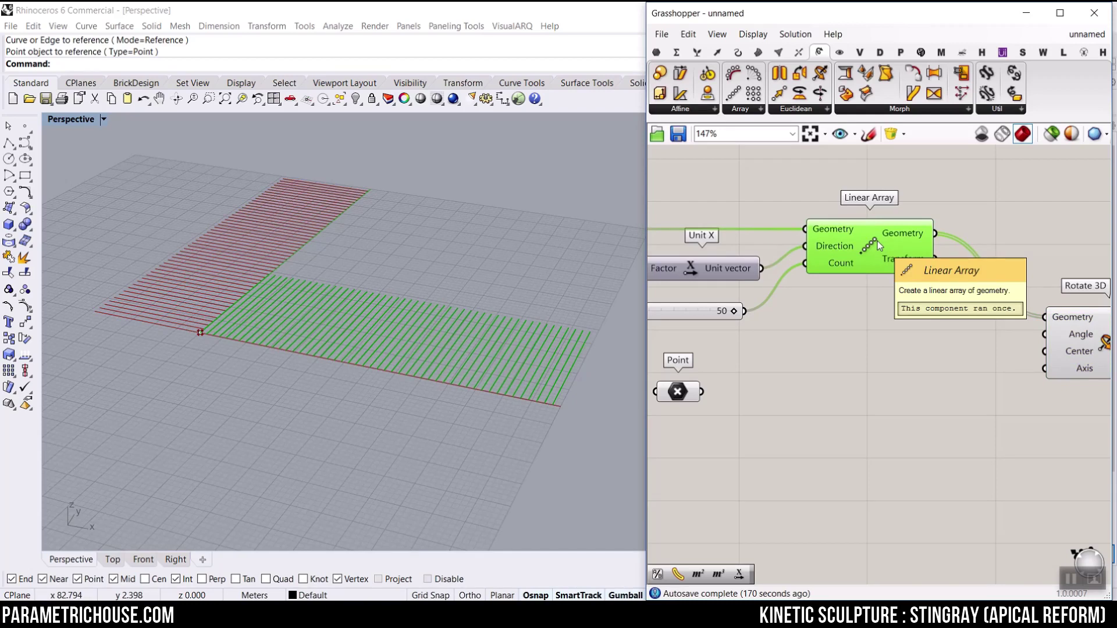
{"action": "left_click_drag", "start_coordinate": [878, 241], "coordinate": [889, 357], "text": "alt"}
{"action": "left_click", "coordinate": [769, 415]}
{"action": "left_click_drag", "start_coordinate": [700, 394], "coordinate": [818, 344]}
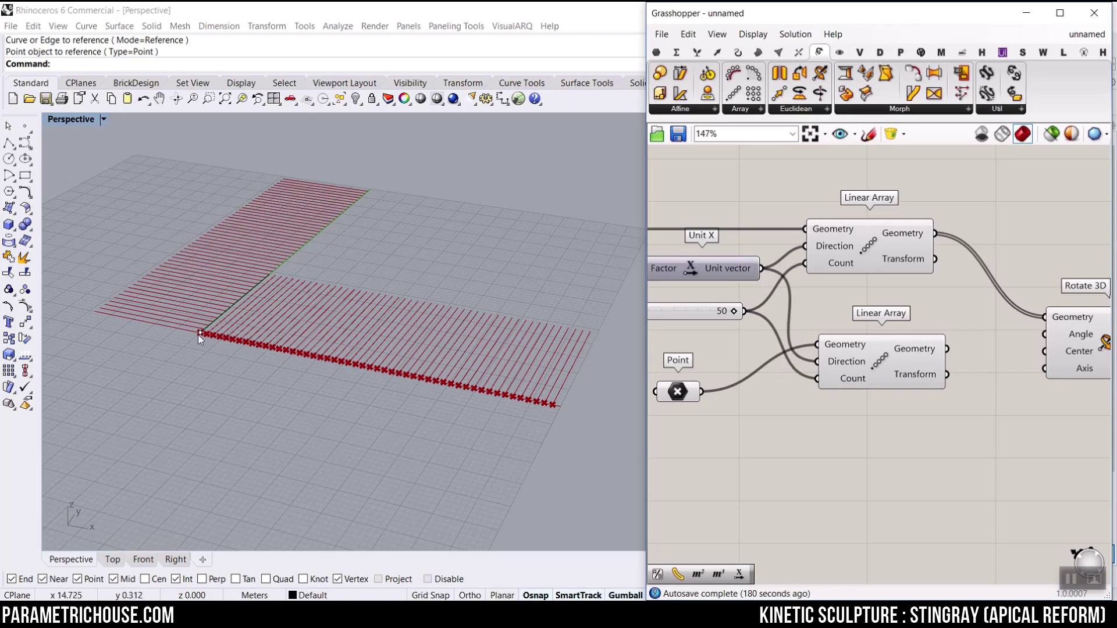
Step: Delete the copied Linear Array with the Point parameter, and delete the reference point at the origin in Rhino
{"action": "left_click_drag", "start_coordinate": [893, 431], "coordinate": [660, 365]}
{"action": "key", "text": "Delete"}
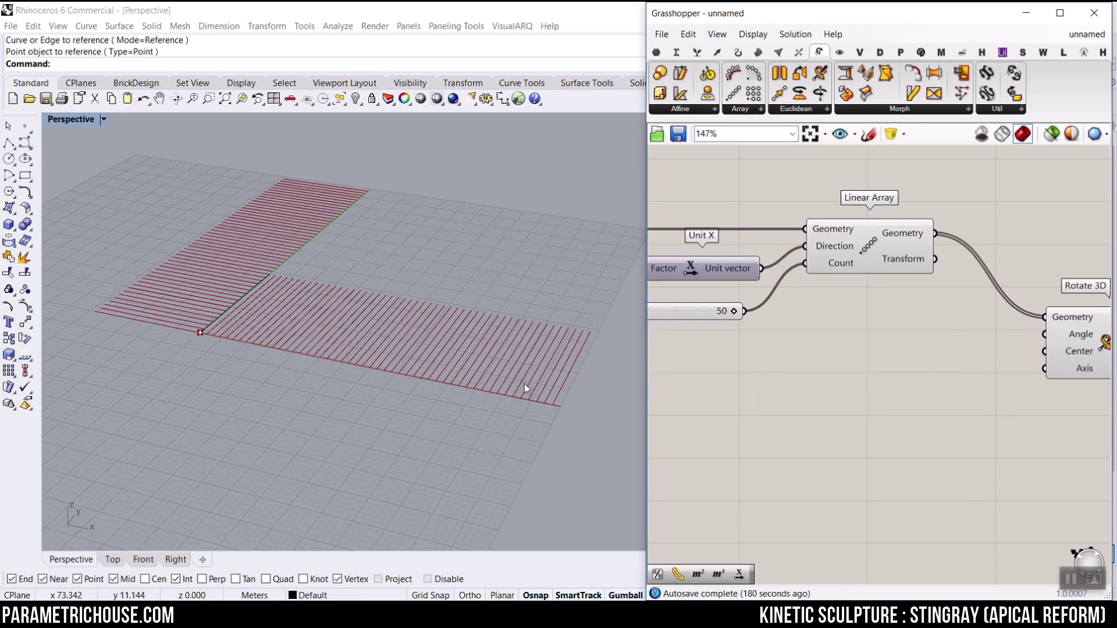
{"action": "left_click", "coordinate": [198, 332]}
{"action": "key", "text": "Delete"}
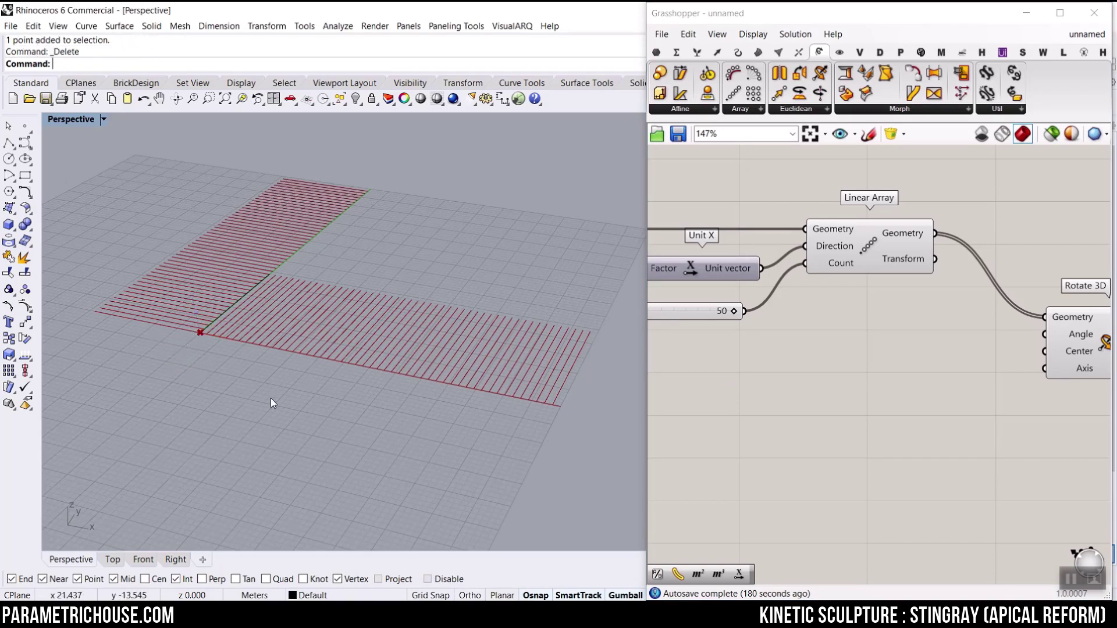
Step: Add a Point On Curve component and connect the Linear Array's Geometry output to its input
{"action": "scroll", "coordinate": [888, 250], "scroll_direction": "up", "scroll_amount": 3}
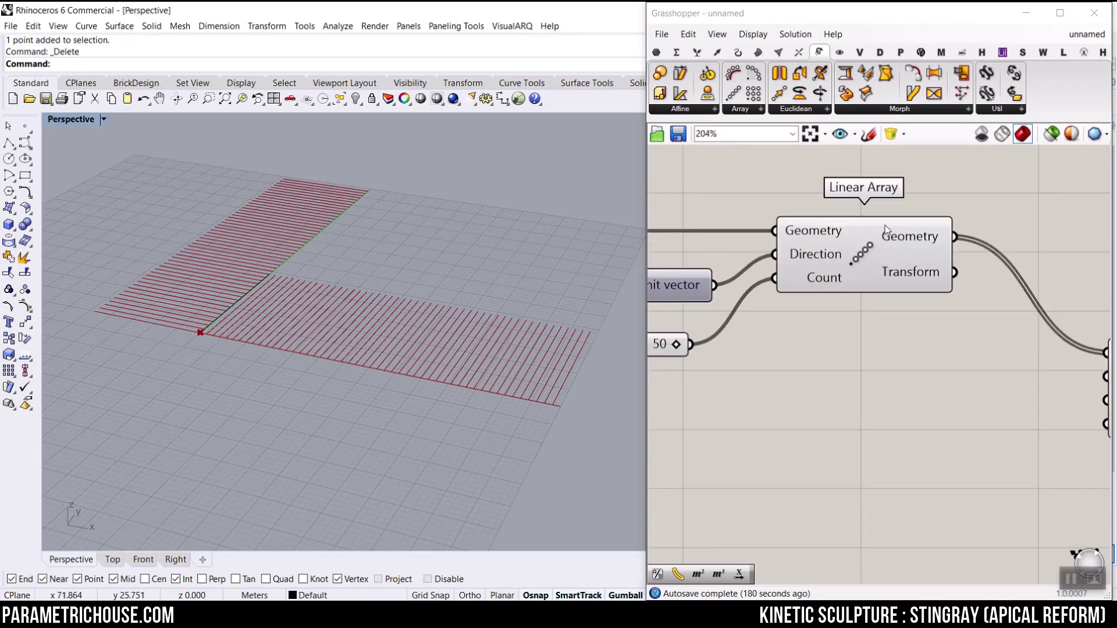
{"action": "left_click", "coordinate": [737, 52]}
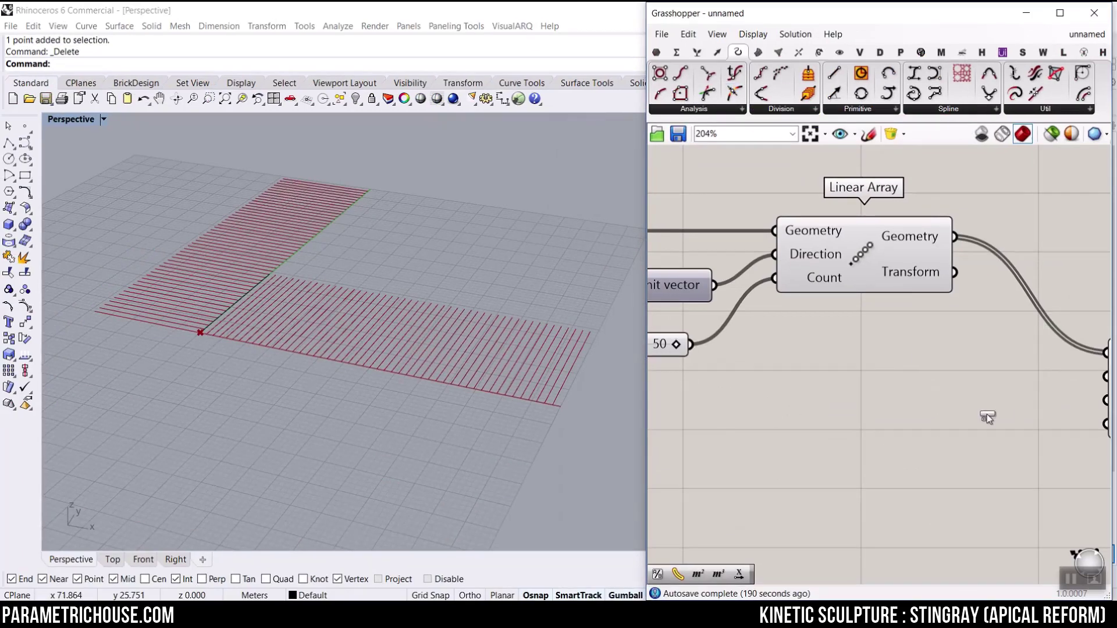
{"action": "left_click_drag", "start_coordinate": [987, 414], "coordinate": [925, 407]}
{"action": "scroll", "coordinate": [872, 378], "scroll_direction": "up", "scroll_amount": 3}
{"action": "left_click_drag", "start_coordinate": [825, 225], "coordinate": [794, 455]}
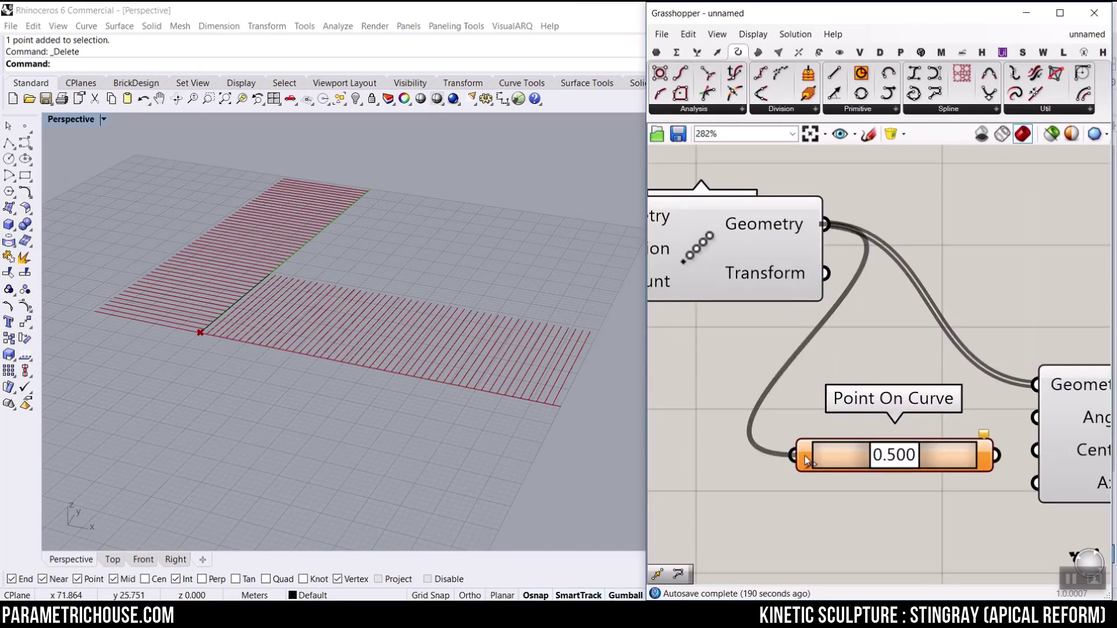
Step: Set Point On Curve to 0.000 and connect its output to Rotate 3D's Center input
{"action": "left_click_drag", "start_coordinate": [893, 457], "coordinate": [748, 476]}
{"action": "right_click_drag", "start_coordinate": [999, 467], "coordinate": [820, 456]}
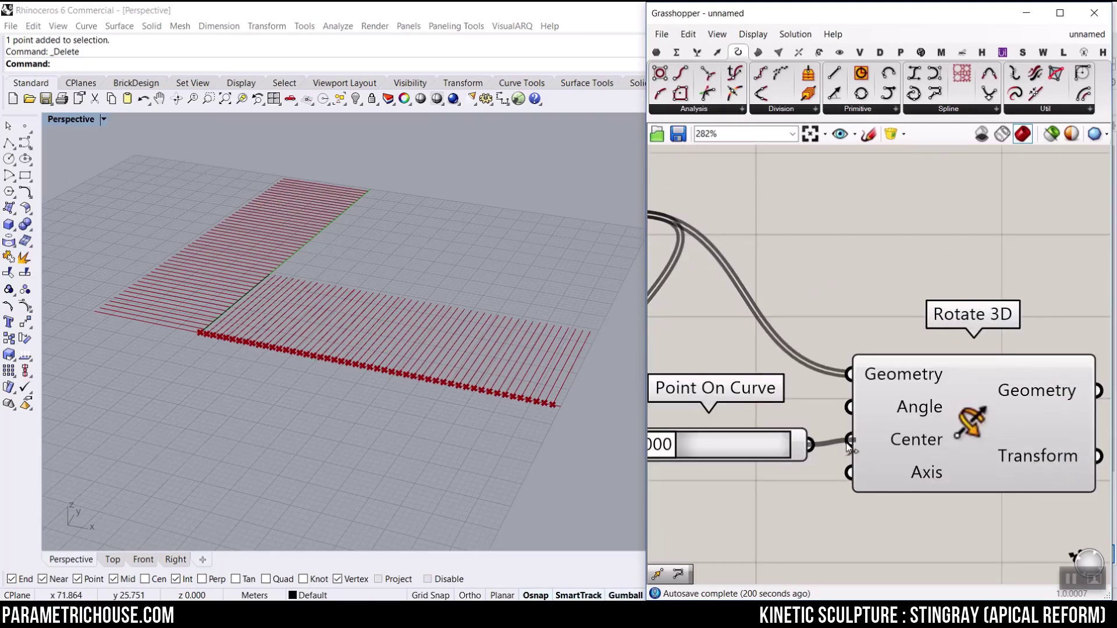
{"action": "left_click_drag", "start_coordinate": [847, 446], "coordinate": [847, 444]}
Step: Rearrange the Point On Curve and Rotate 3D components and turn off the Point On Curve preview
{"action": "scroll", "coordinate": [844, 442], "scroll_direction": "down", "scroll_amount": 5}
{"action": "left_click_drag", "start_coordinate": [920, 425], "coordinate": [974, 373]}
{"action": "left_click", "coordinate": [884, 425]}
{"action": "scroll", "coordinate": [781, 447], "scroll_direction": "up", "scroll_amount": 1}
{"action": "scroll", "coordinate": [781, 447], "scroll_direction": "up", "scroll_amount": 2}
{"action": "left_click_drag", "start_coordinate": [804, 450], "coordinate": [844, 220]}
{"action": "right_click", "coordinate": [857, 430]}
{"action": "left_click", "coordinate": [904, 413]}
{"action": "left_click", "coordinate": [920, 354]}
{"action": "right_click_drag", "start_coordinate": [920, 354], "coordinate": [877, 368]}
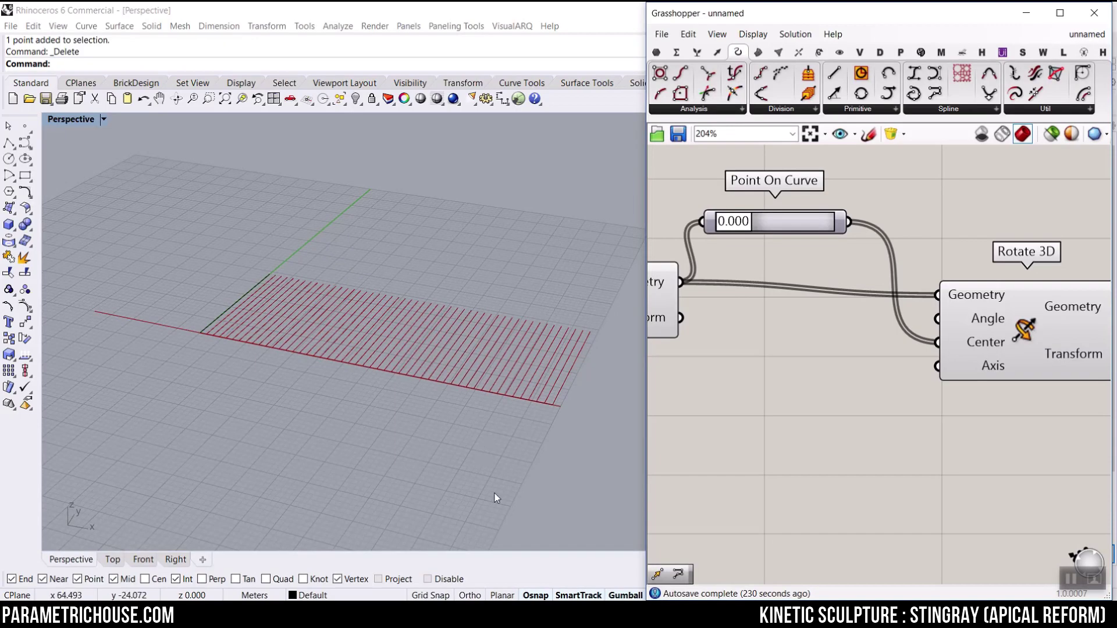
Step: Add a Unit X vector component and connect its output to Rotate 3D's Axis input
{"action": "right_click_drag", "start_coordinate": [971, 398], "coordinate": [929, 400]}
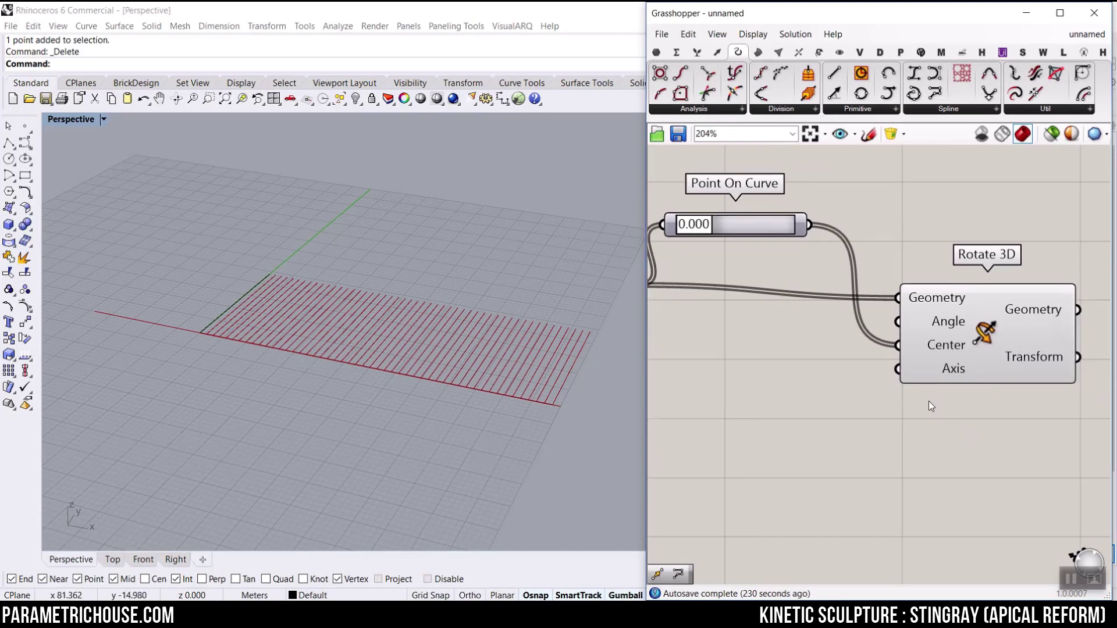
{"action": "double_click", "coordinate": [771, 387]}
{"action": "type", "text": "x"}
{"action": "left_click", "coordinate": [747, 348]}
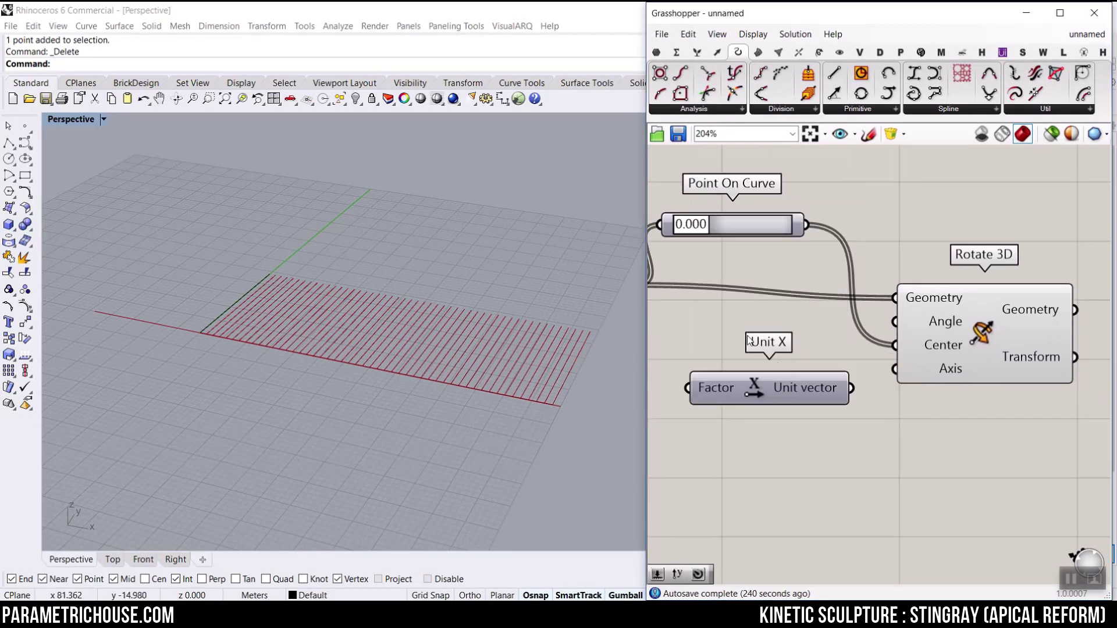
{"action": "left_click_drag", "start_coordinate": [802, 377], "coordinate": [894, 373]}
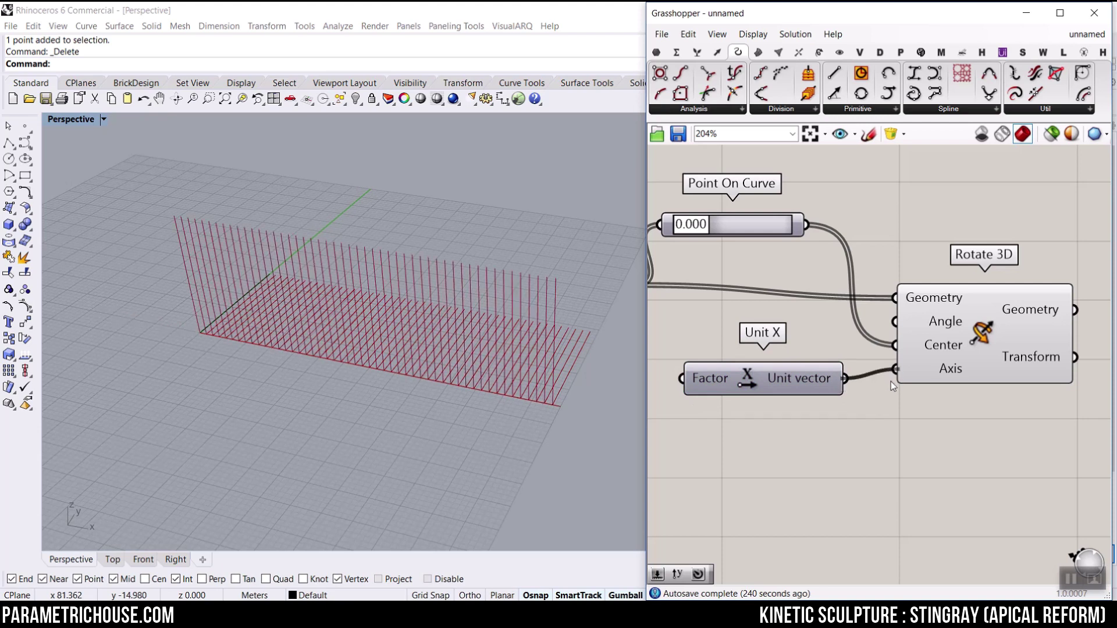
Step: Set Rotate 3D's Angle input to use degrees
{"action": "scroll", "coordinate": [907, 385], "scroll_direction": "down", "scroll_amount": 3}
{"action": "right_click_drag", "start_coordinate": [908, 385], "coordinate": [845, 394]}
{"action": "scroll", "coordinate": [845, 394], "scroll_direction": "up", "scroll_amount": 3}
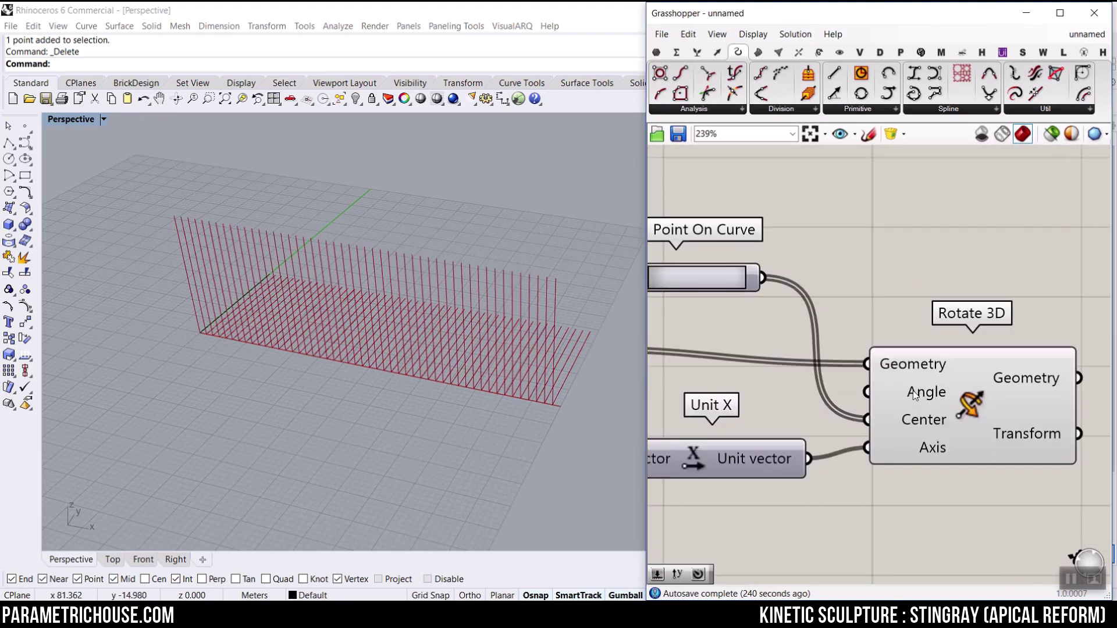
{"action": "right_click", "coordinate": [915, 396]}
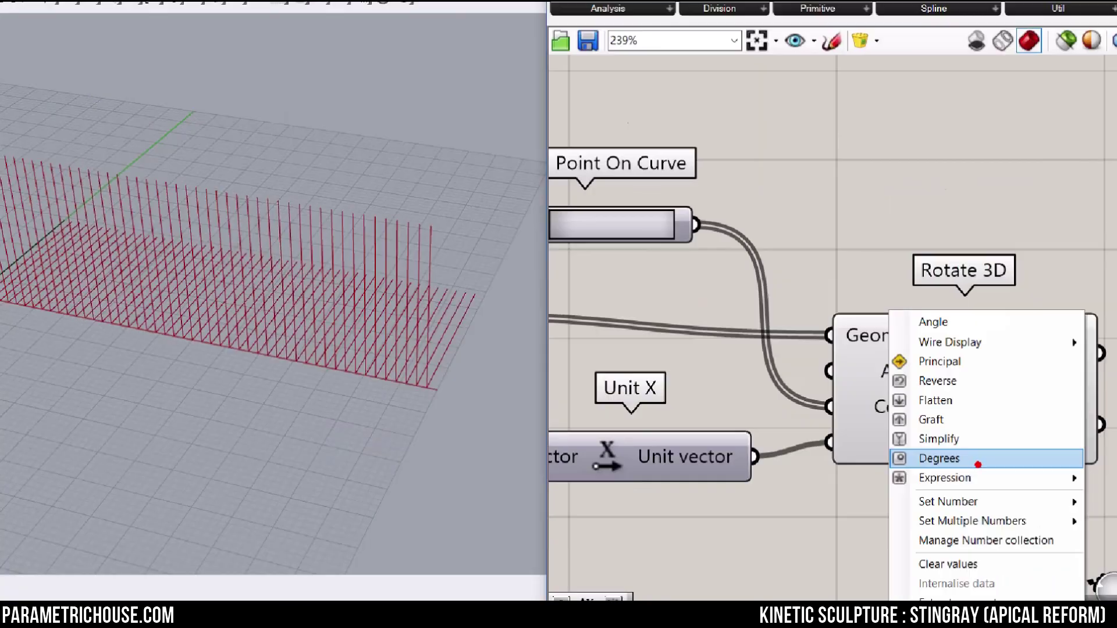
{"action": "left_click", "coordinate": [983, 463]}
{"action": "right_click", "coordinate": [915, 396]}
{"action": "left_click", "coordinate": [931, 456]}
Step: Create a number slider for Rotate 3D's Angle input and set it to 31
{"action": "double_click", "coordinate": [776, 234]}
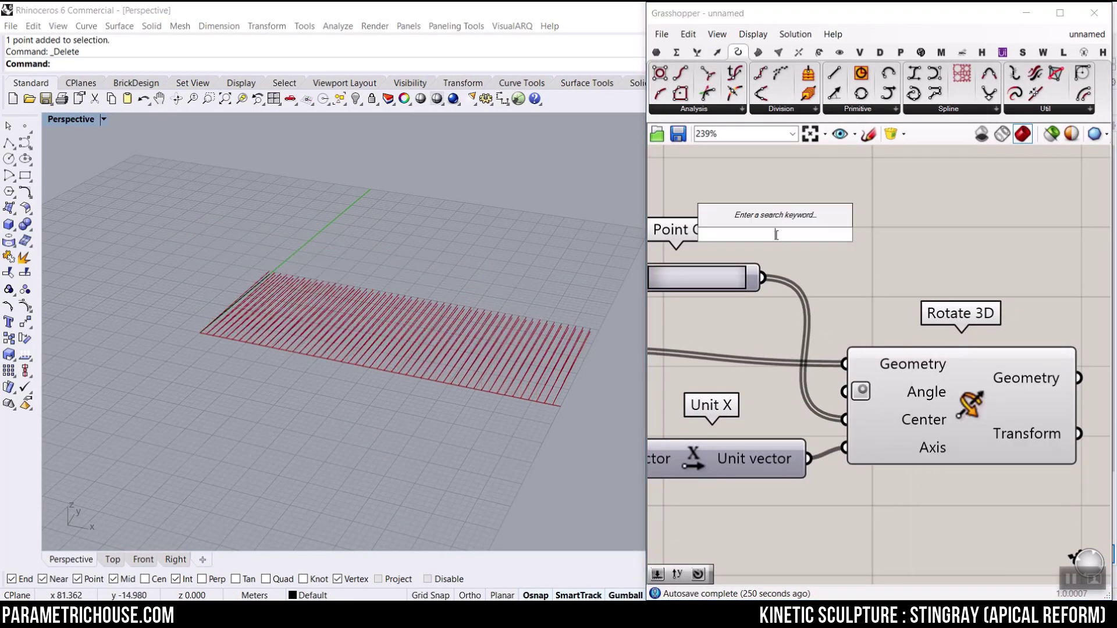
{"action": "type", "text": "0."}
{"action": "key", "text": "Return"}
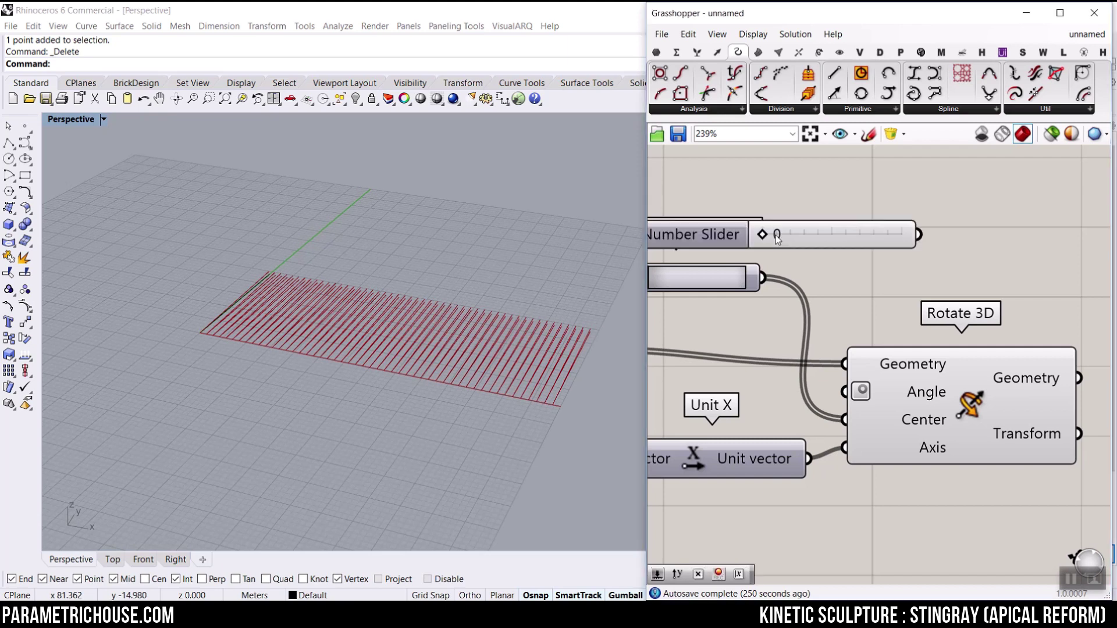
{"action": "left_click_drag", "start_coordinate": [916, 233], "coordinate": [844, 391]}
{"action": "left_click_drag", "start_coordinate": [767, 240], "coordinate": [839, 258]}
{"action": "right_click_drag", "start_coordinate": [837, 253], "coordinate": [1012, 310]}
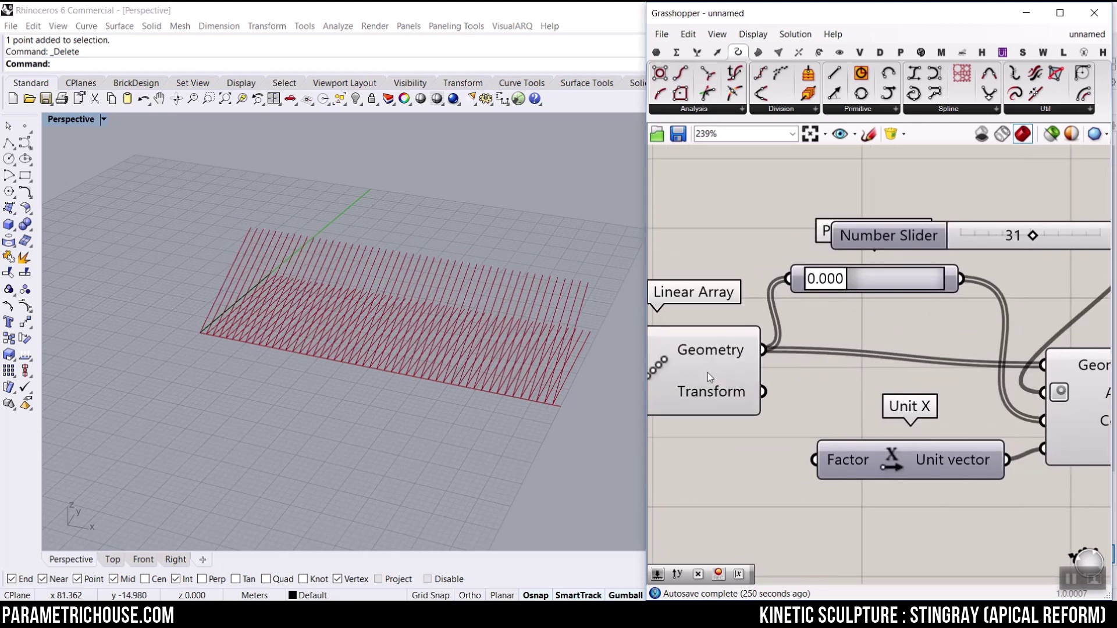
Step: Turn off the preview of the Linear Array component
{"action": "right_click_drag", "start_coordinate": [707, 372], "coordinate": [807, 344]}
{"action": "right_click", "coordinate": [780, 335]}
{"action": "left_click", "coordinate": [792, 357]}
{"action": "right_click_drag", "start_coordinate": [517, 364], "coordinate": [455, 352]}
Step: Delete the angle number slider and turn off the degrees option on Rotate 3D's Angle input
{"action": "right_click_drag", "start_coordinate": [1034, 313], "coordinate": [868, 334]}
{"action": "scroll", "coordinate": [869, 333], "scroll_direction": "down", "scroll_amount": 5}
{"action": "left_click_drag", "start_coordinate": [930, 285], "coordinate": [908, 268]}
{"action": "scroll", "coordinate": [907, 277], "scroll_direction": "up", "scroll_amount": 1}
{"action": "scroll", "coordinate": [906, 275], "scroll_direction": "up", "scroll_amount": 3}
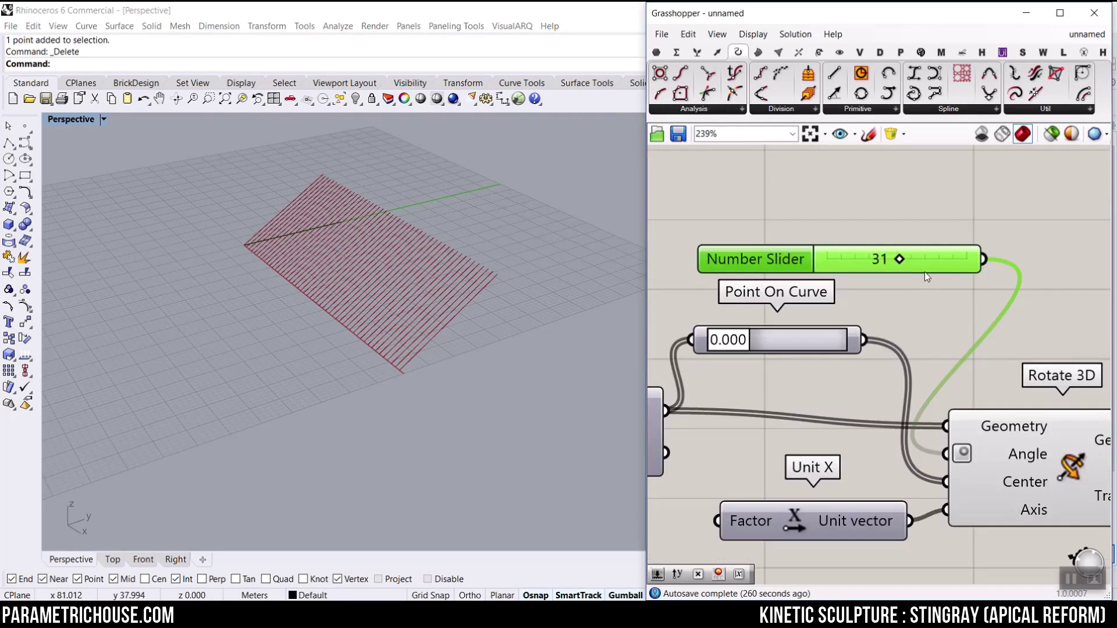
{"action": "key", "text": "Delete"}
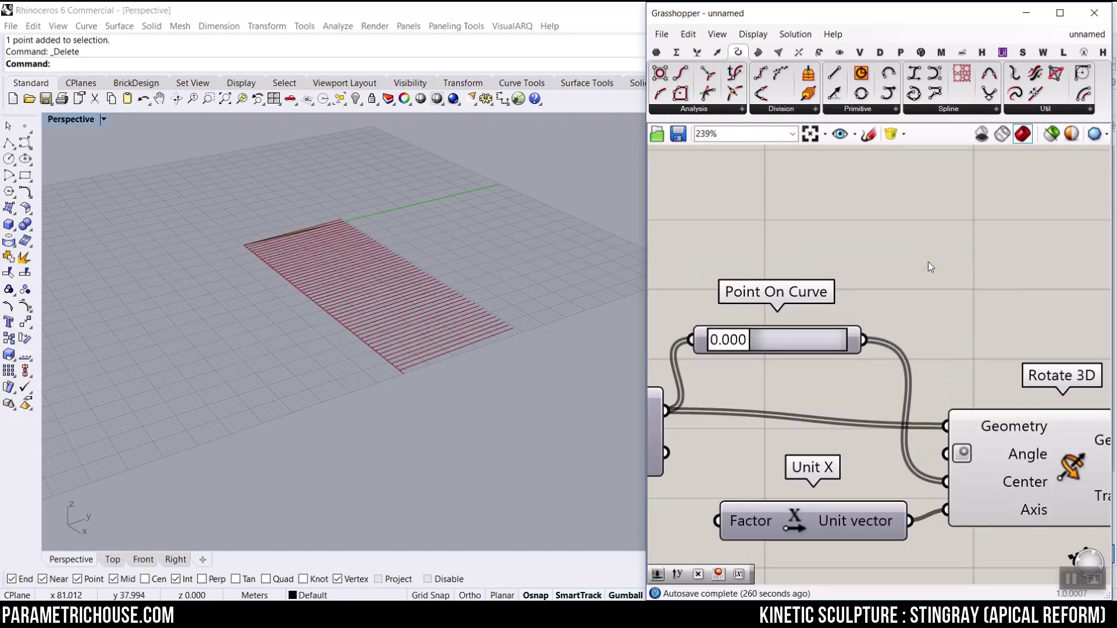
{"action": "right_click", "coordinate": [1000, 457]}
{"action": "left_click", "coordinate": [994, 459]}
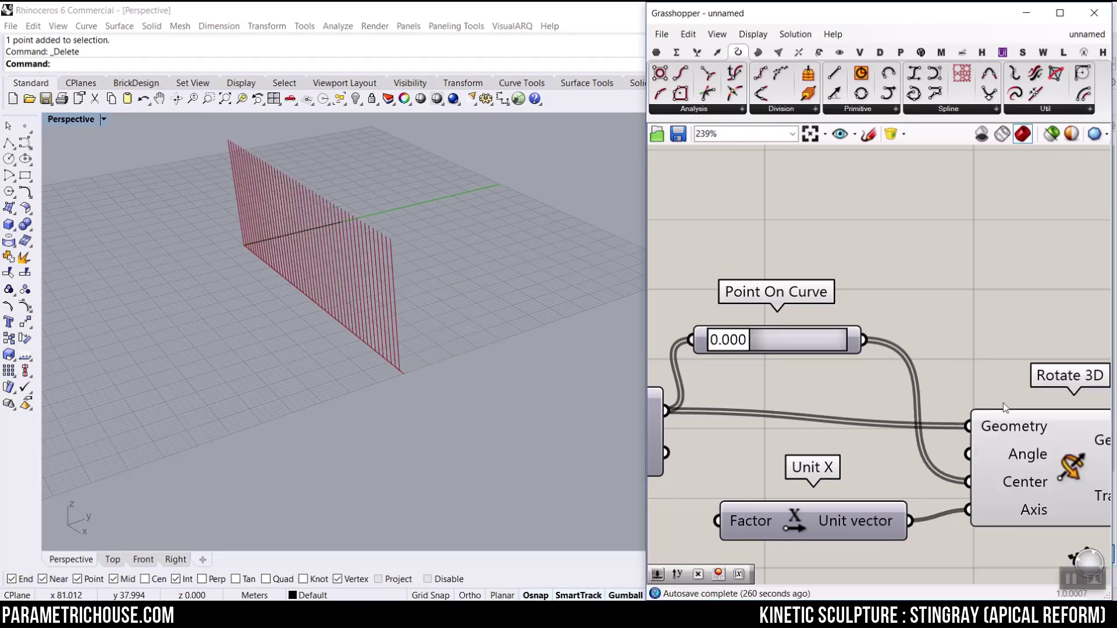
Step: Add a Range component to the canvas above the Point On Curve component
{"action": "scroll", "coordinate": [1003, 403], "scroll_direction": "down", "scroll_amount": 3}
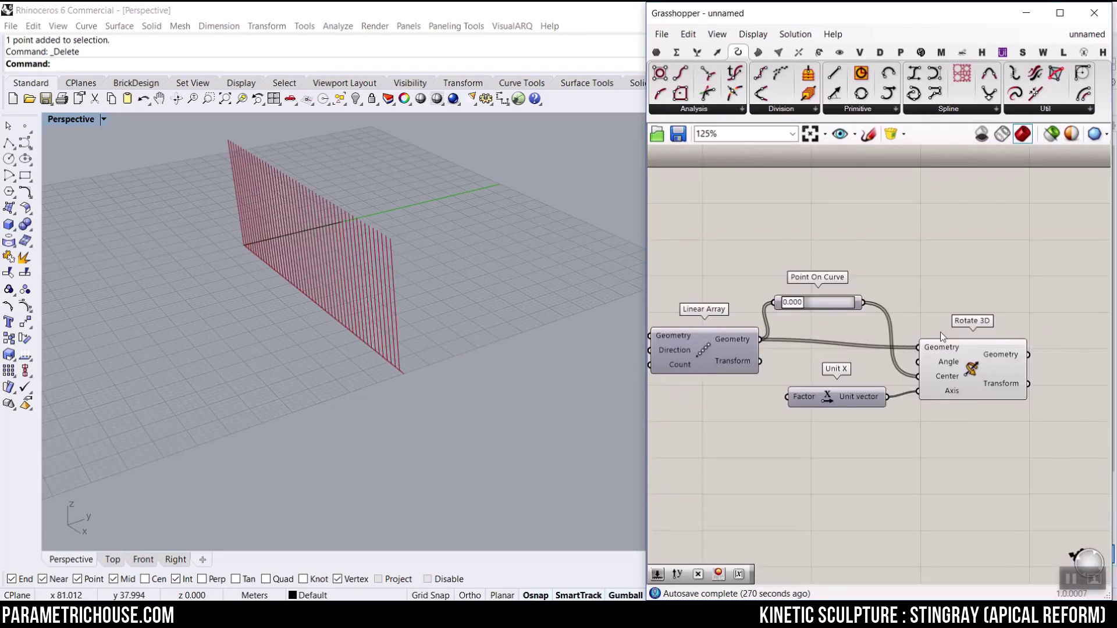
{"action": "scroll", "coordinate": [896, 377], "scroll_direction": "up", "scroll_amount": 3}
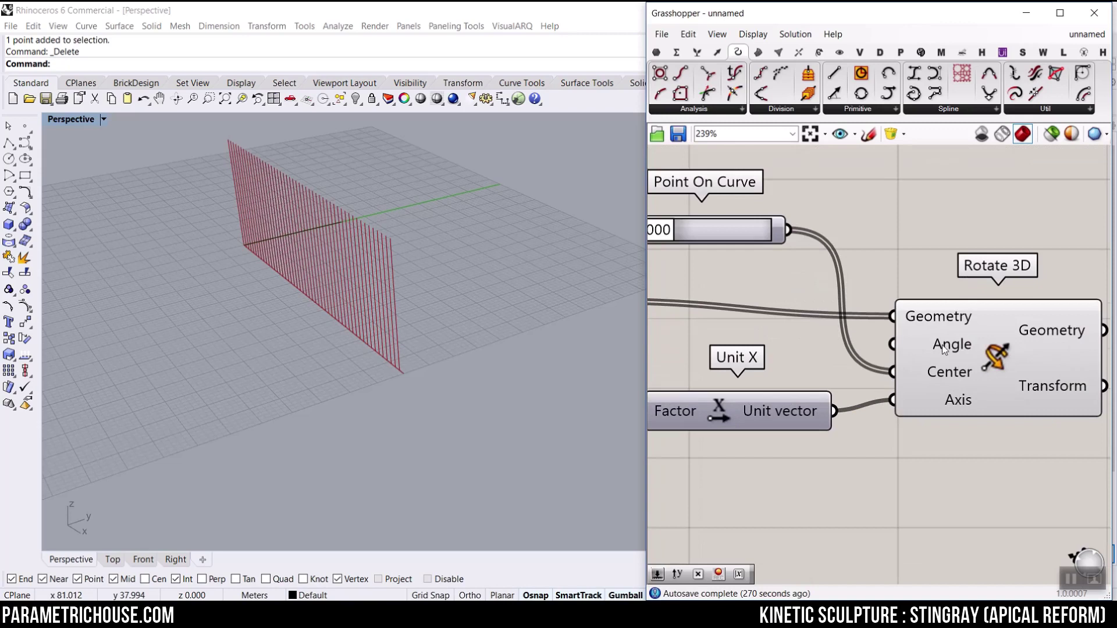
{"action": "right_click_drag", "start_coordinate": [943, 347], "coordinate": [829, 346]}
{"action": "left_click_drag", "start_coordinate": [909, 400], "coordinate": [942, 400]}
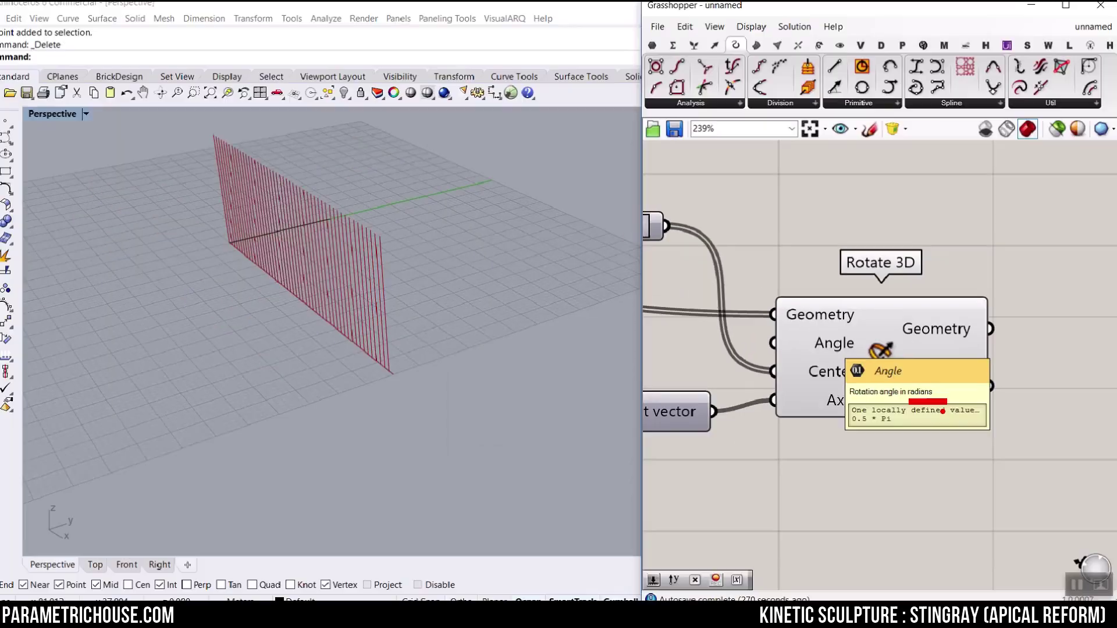
{"action": "scroll", "coordinate": [836, 327], "scroll_direction": "down", "scroll_amount": 5}
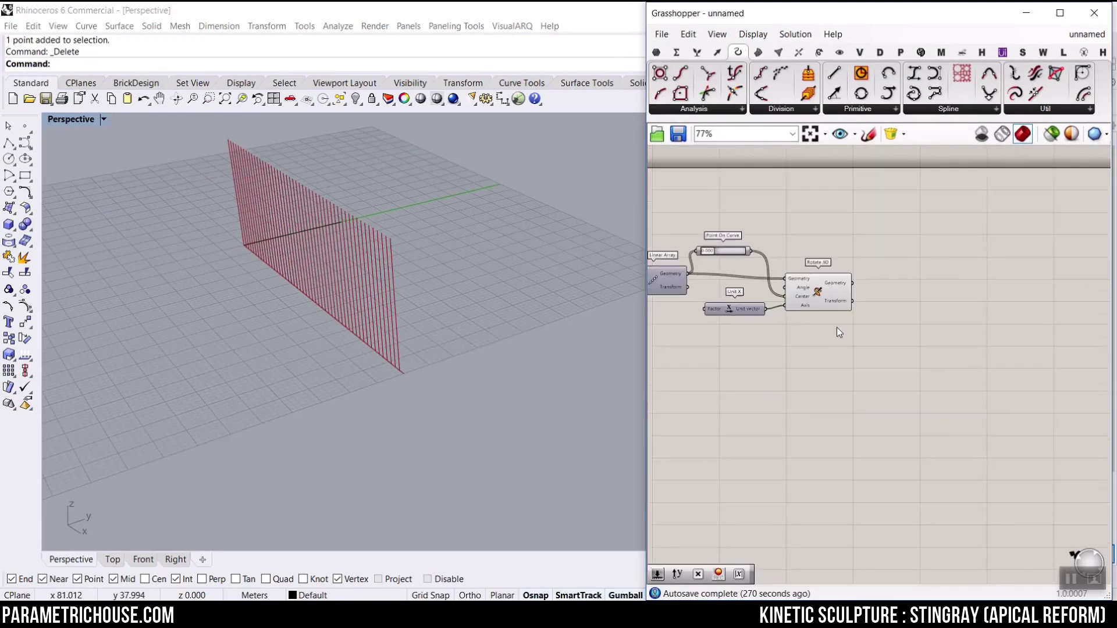
{"action": "scroll", "coordinate": [779, 268], "scroll_direction": "up", "scroll_amount": 4}
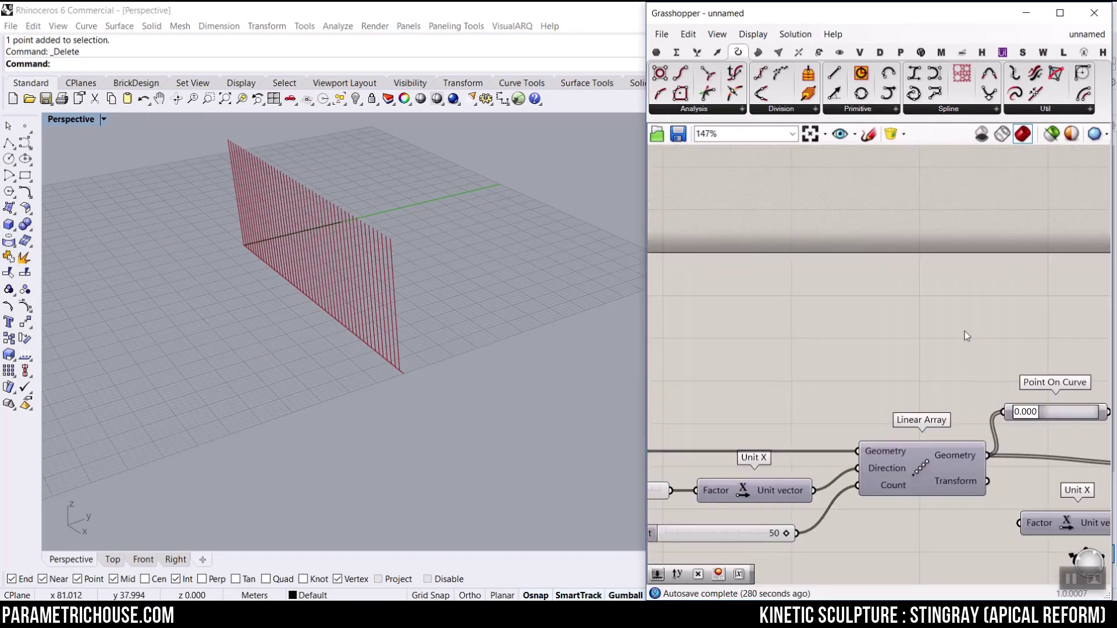
{"action": "double_click", "coordinate": [934, 312]}
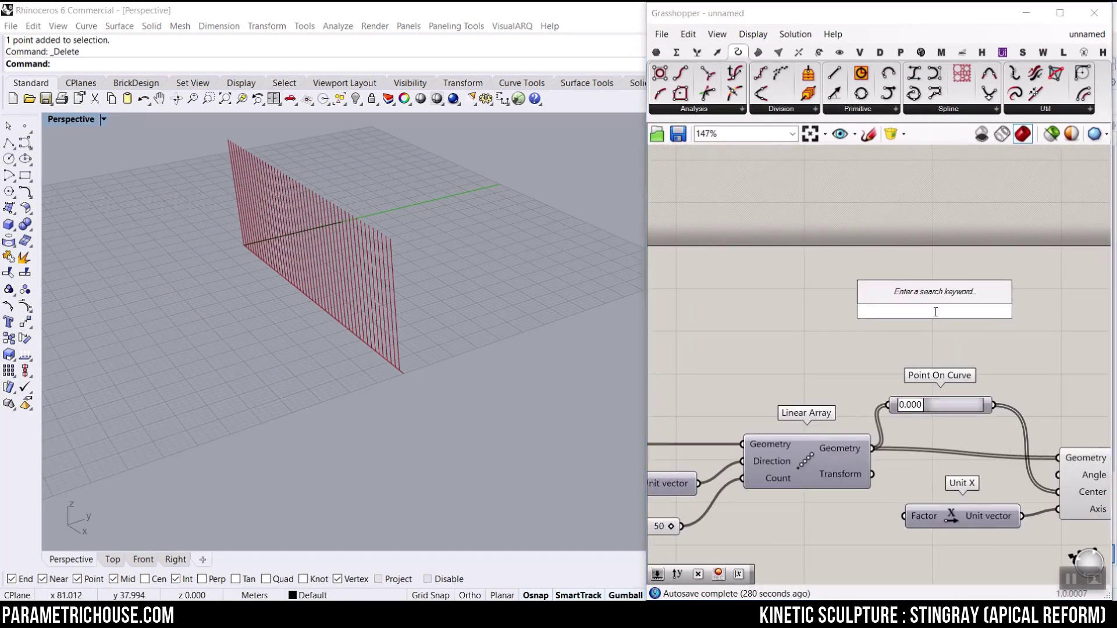
{"action": "type", "text": "range"}
{"action": "key", "text": "Return"}
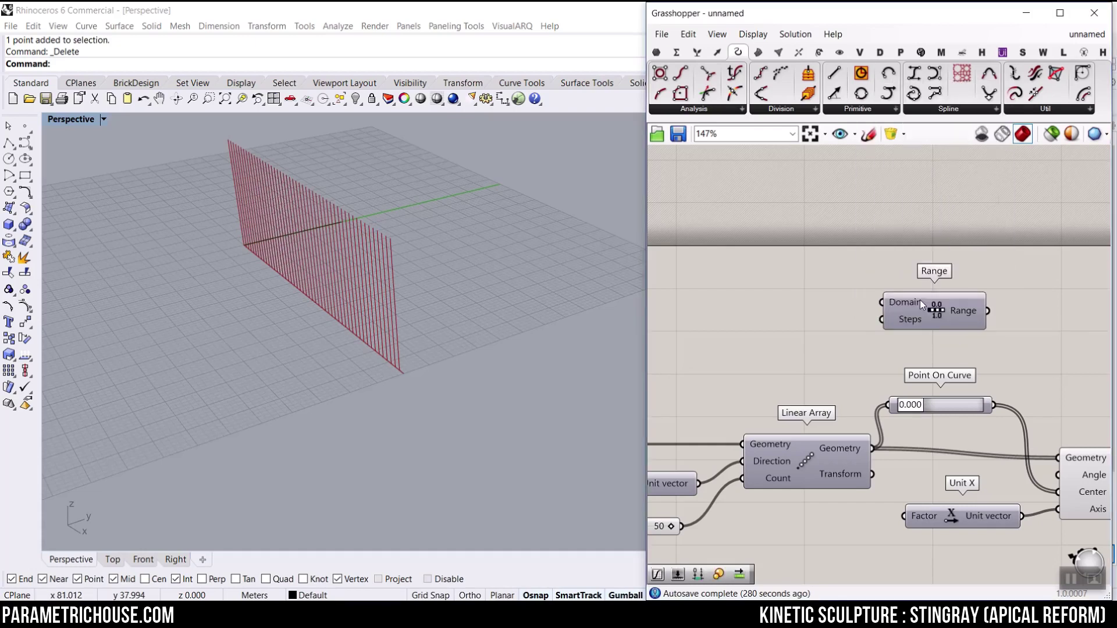
Step: Connect the Linear Array's Count slider to the Steps input of the Range component
{"action": "scroll", "coordinate": [875, 319], "scroll_direction": "up", "scroll_amount": 3}
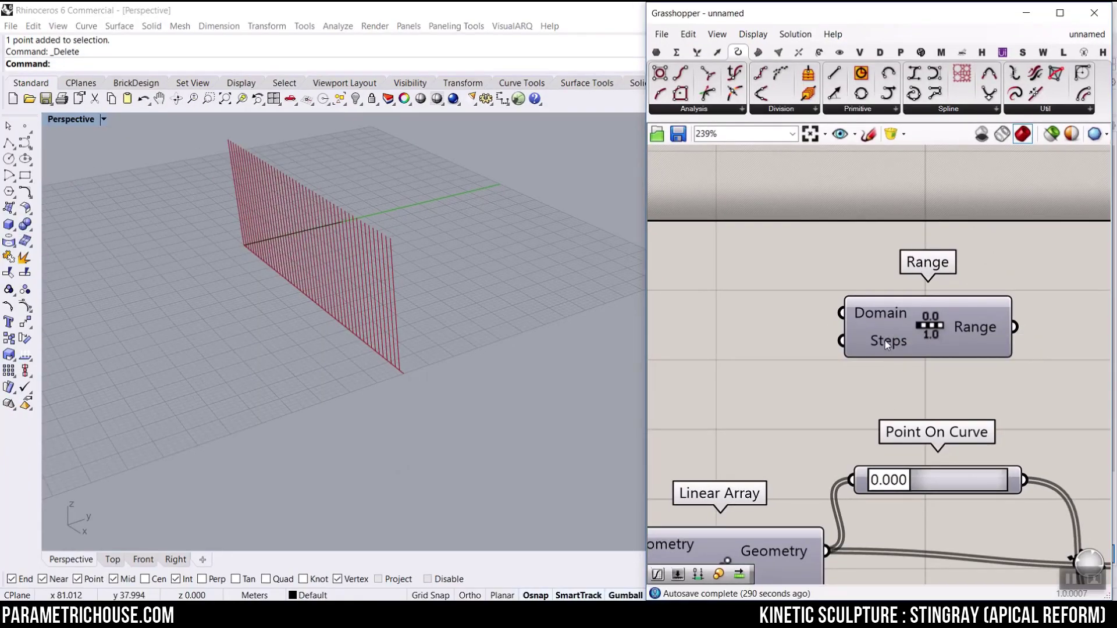
{"action": "mouse_move", "coordinate": [896, 362]}
{"action": "mouse_move", "coordinate": [976, 327]}
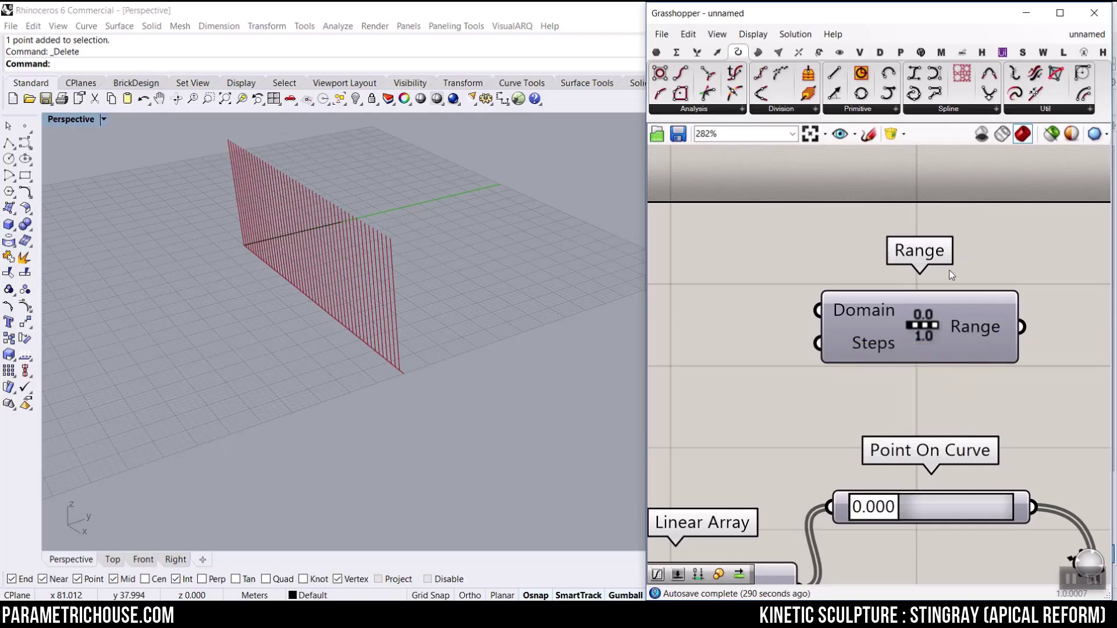
{"action": "scroll", "coordinate": [990, 340], "scroll_direction": "down", "scroll_amount": 3}
{"action": "right_click_drag", "start_coordinate": [925, 352], "coordinate": [904, 321]}
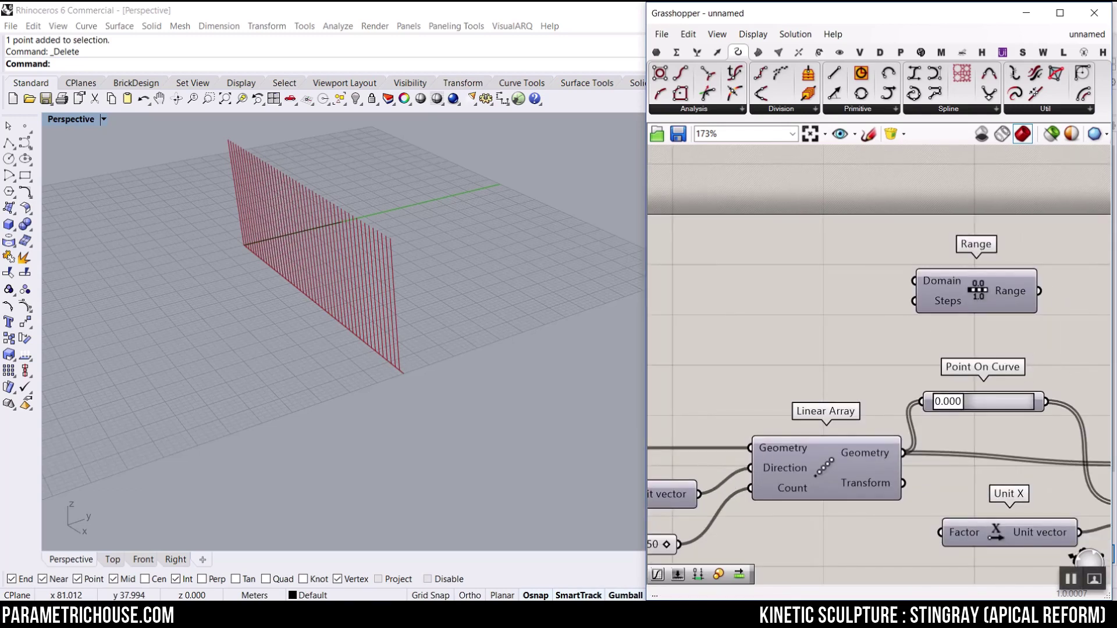
{"action": "scroll", "coordinate": [898, 338], "scroll_direction": "down", "scroll_amount": 2}
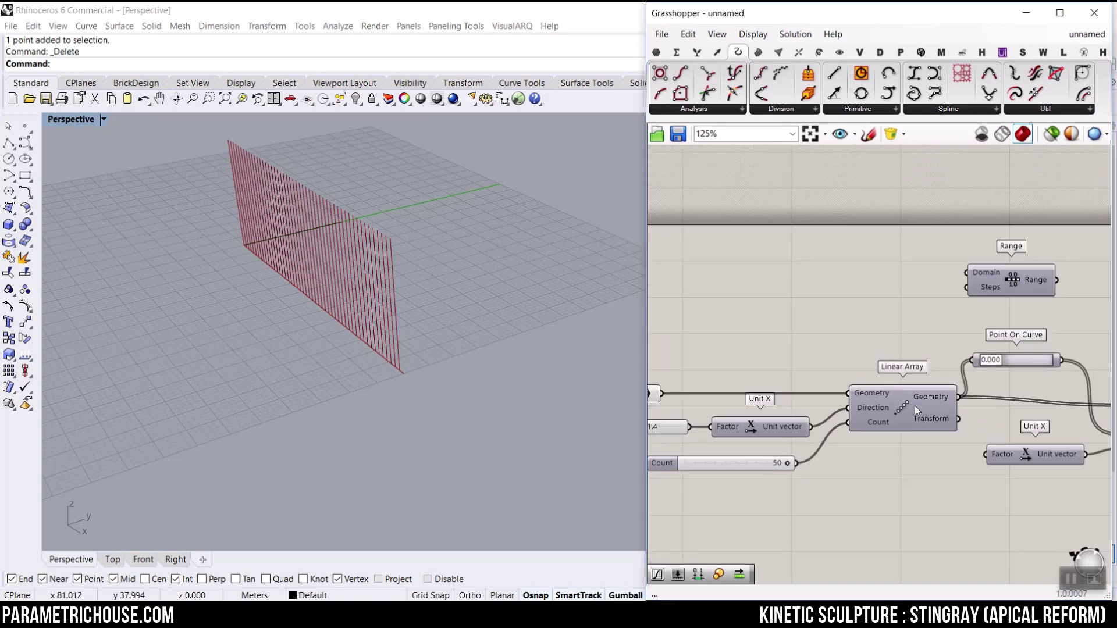
{"action": "scroll", "coordinate": [926, 398], "scroll_direction": "up", "scroll_amount": 3}
{"action": "right_click_drag", "start_coordinate": [779, 490], "coordinate": [911, 481]}
{"action": "scroll", "coordinate": [861, 495], "scroll_direction": "down", "scroll_amount": 2}
{"action": "left_click_drag", "start_coordinate": [855, 484], "coordinate": [1036, 314]}
{"action": "right_click_drag", "start_coordinate": [1037, 314], "coordinate": [756, 319]}
Step: Examine the Range component's Steps input and the list of numbers in its output, comparing the value count with the number of lines
{"action": "scroll", "coordinate": [757, 319], "scroll_direction": "up", "scroll_amount": 6}
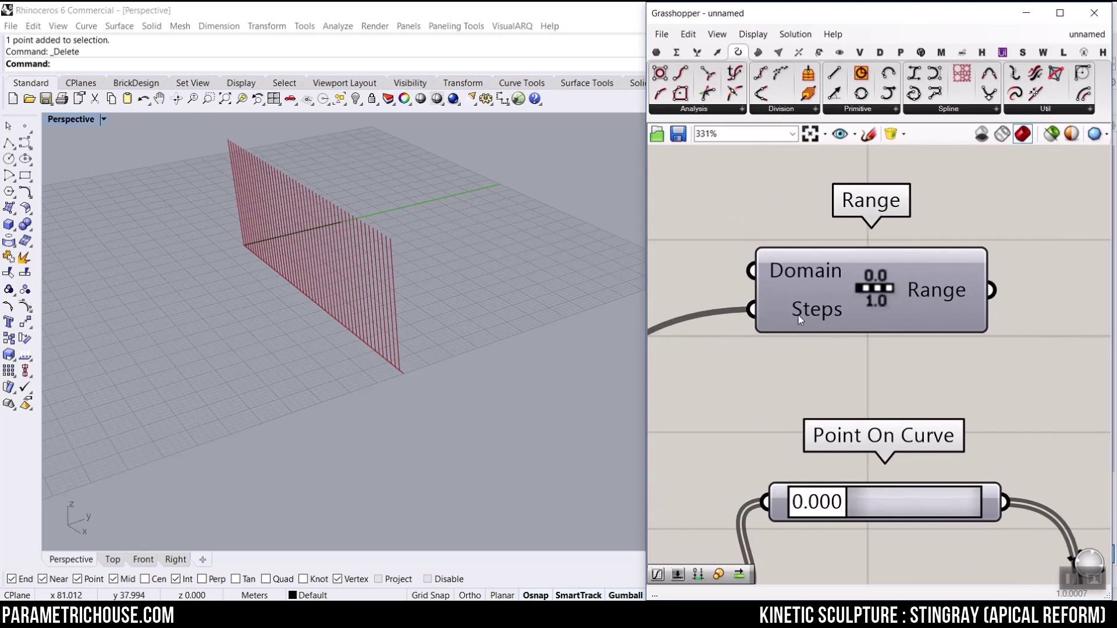
{"action": "mouse_move", "coordinate": [798, 315]}
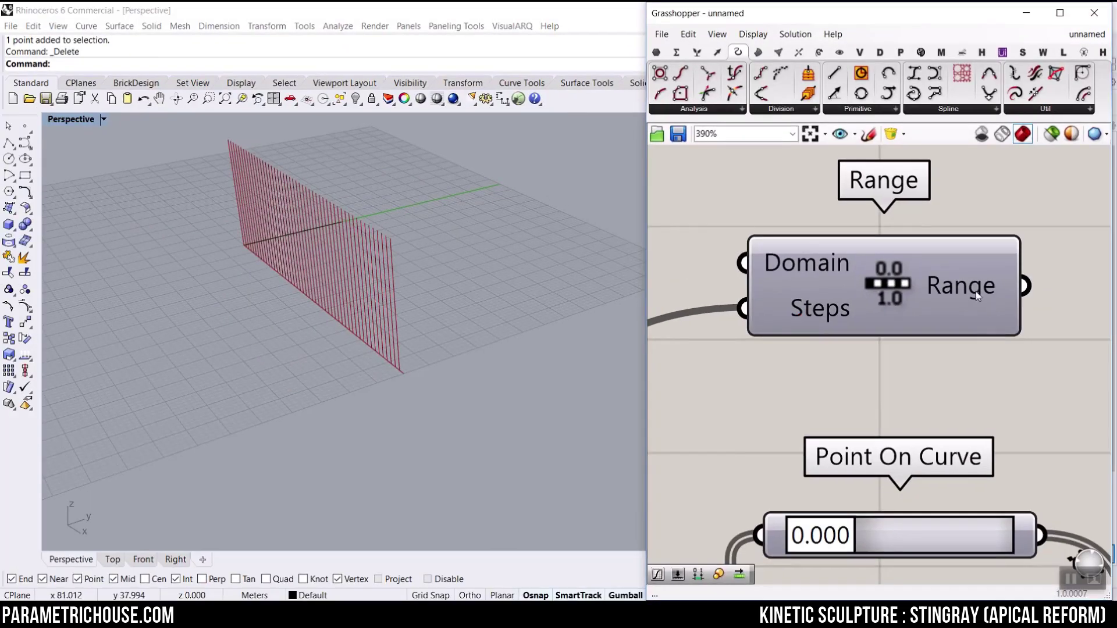
{"action": "mouse_move", "coordinate": [963, 294]}
{"action": "left_click", "coordinate": [962, 287]}
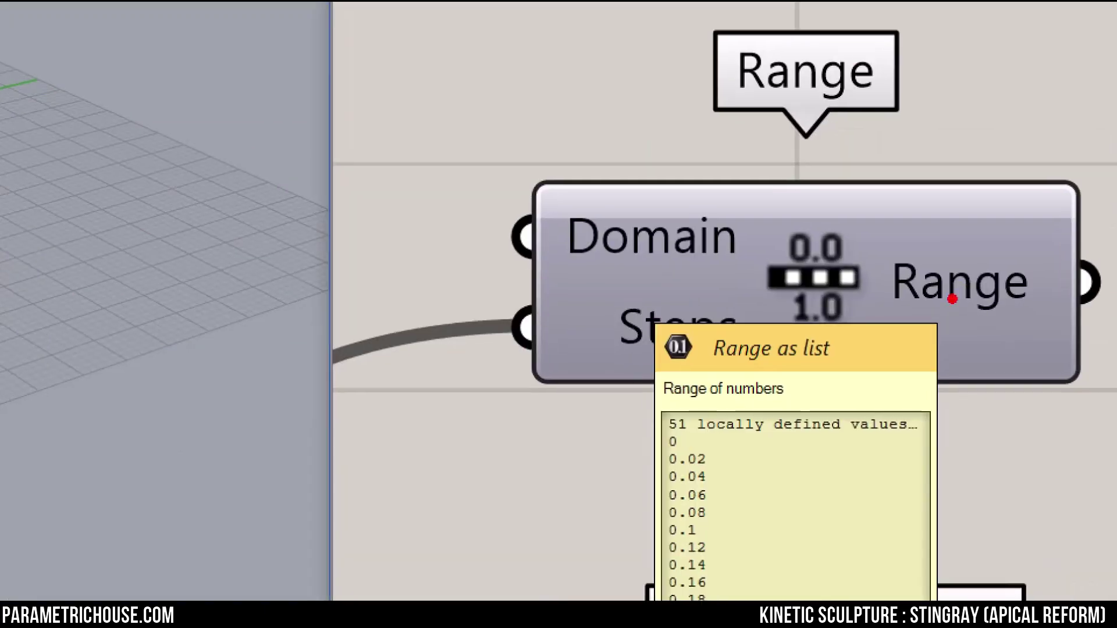
{"action": "mouse_move", "coordinate": [779, 373]}
{"action": "left_mouse_down"}
{"action": "mouse_move", "coordinate": [786, 383]}
{"action": "mouse_move", "coordinate": [804, 349]}
{"action": "left_mouse_up"}
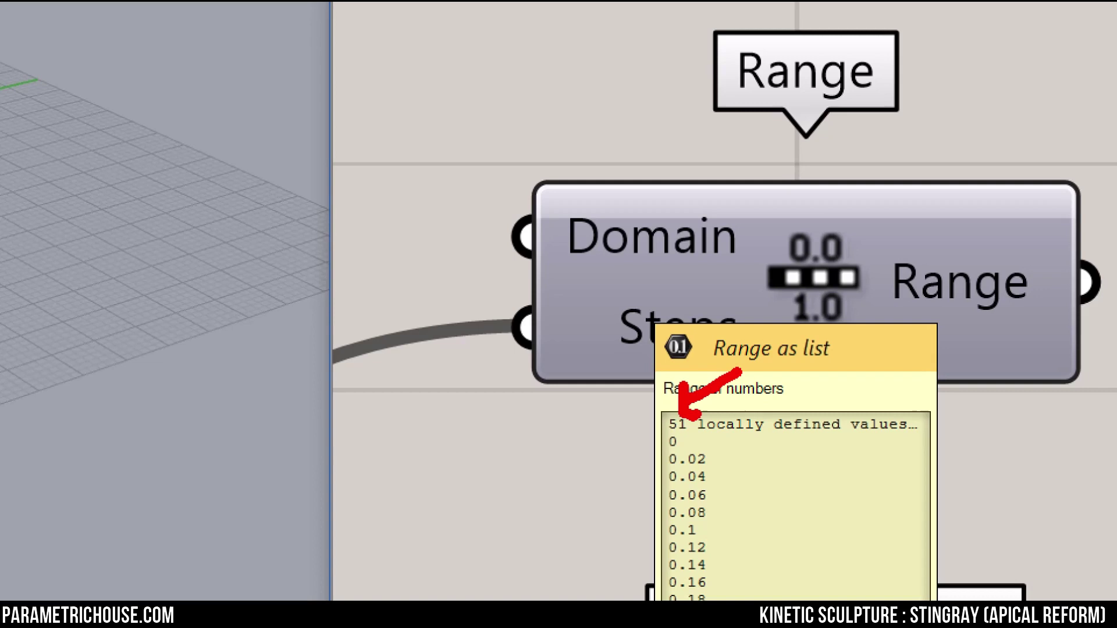
{"action": "left_click_drag", "start_coordinate": [411, 122], "coordinate": [725, 125]}
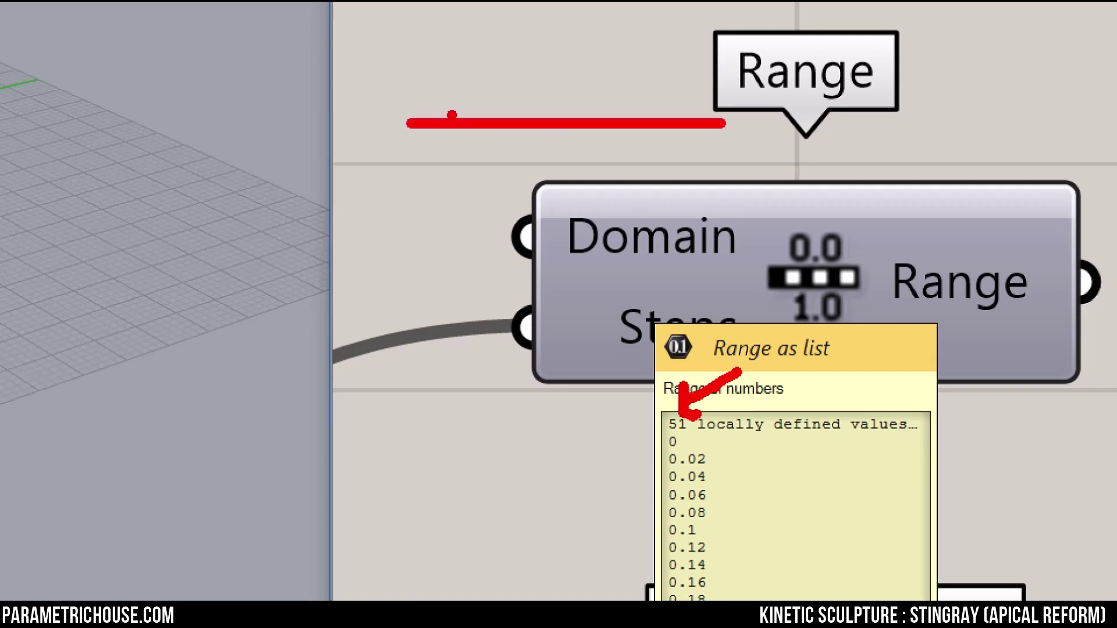
{"action": "left_click_drag", "start_coordinate": [434, 99], "coordinate": [435, 170]}
{"action": "left_click_drag", "start_coordinate": [668, 95], "coordinate": [665, 165]}
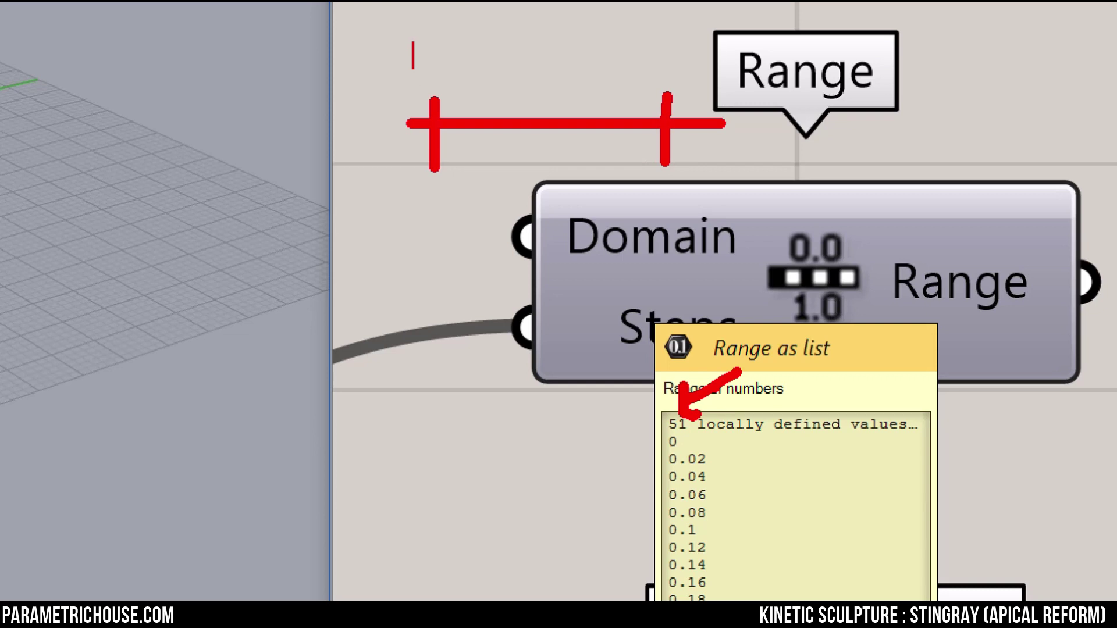
{"action": "left_click_drag", "start_coordinate": [419, 42], "coordinate": [418, 43]}
{"action": "left_click_drag", "start_coordinate": [664, 46], "coordinate": [668, 61]}
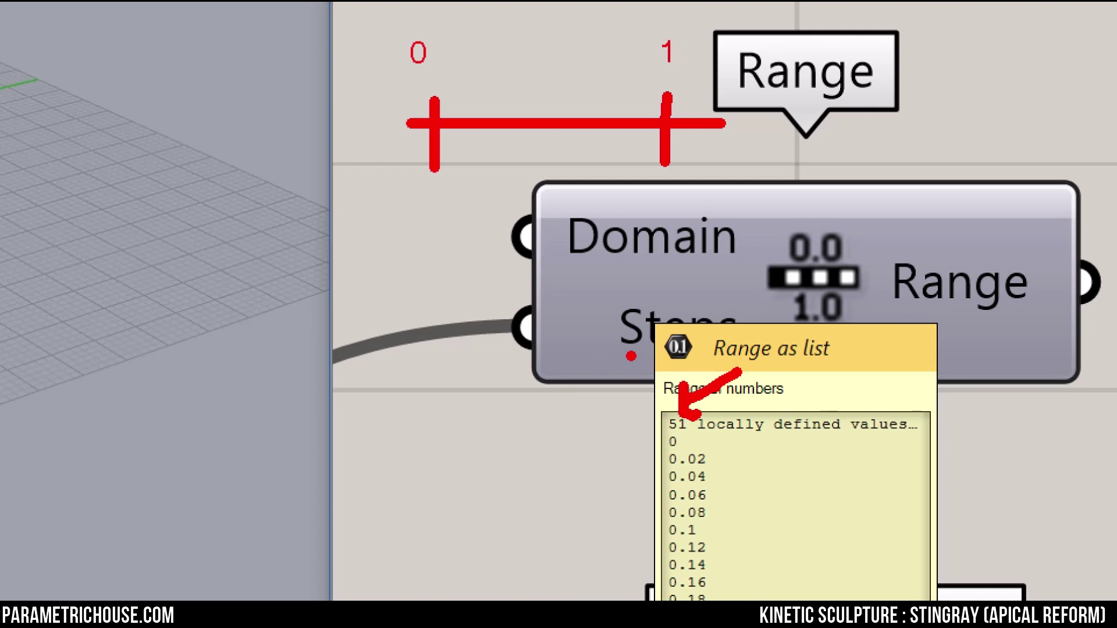
{"action": "left_click_drag", "start_coordinate": [547, 102], "coordinate": [546, 165]}
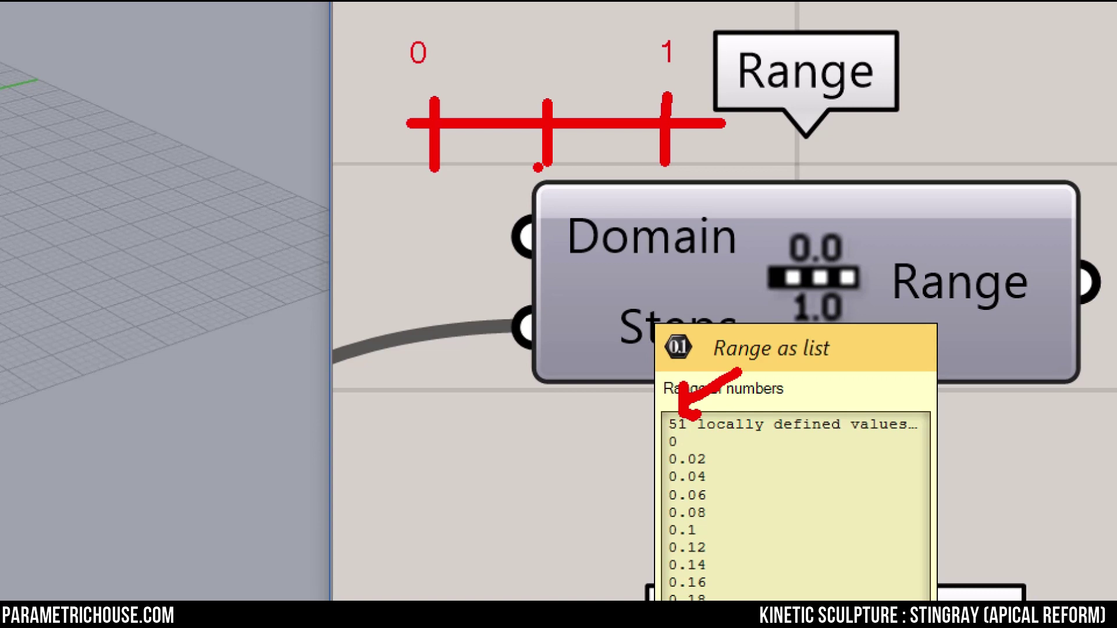
{"action": "left_click_drag", "start_coordinate": [533, 43], "coordinate": [543, 66]}
{"action": "left_click", "coordinate": [544, 66]}
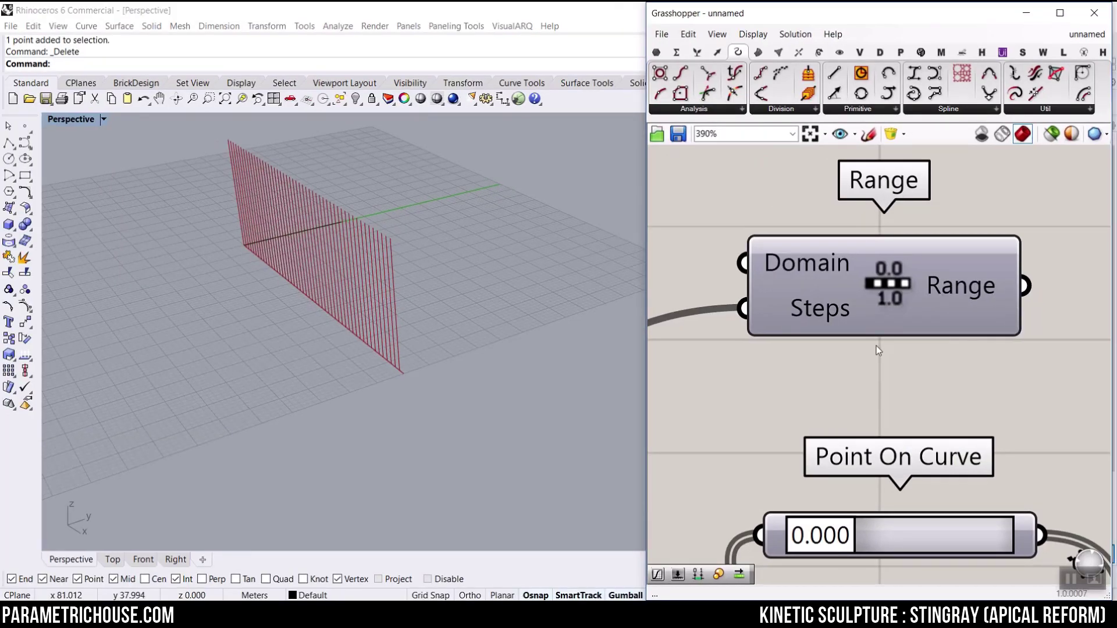
Step: Set the expression x-1 on the Range component's Steps input and check the output list
{"action": "right_click", "coordinate": [809, 313]}
{"action": "mouse_move", "coordinate": [838, 446]}
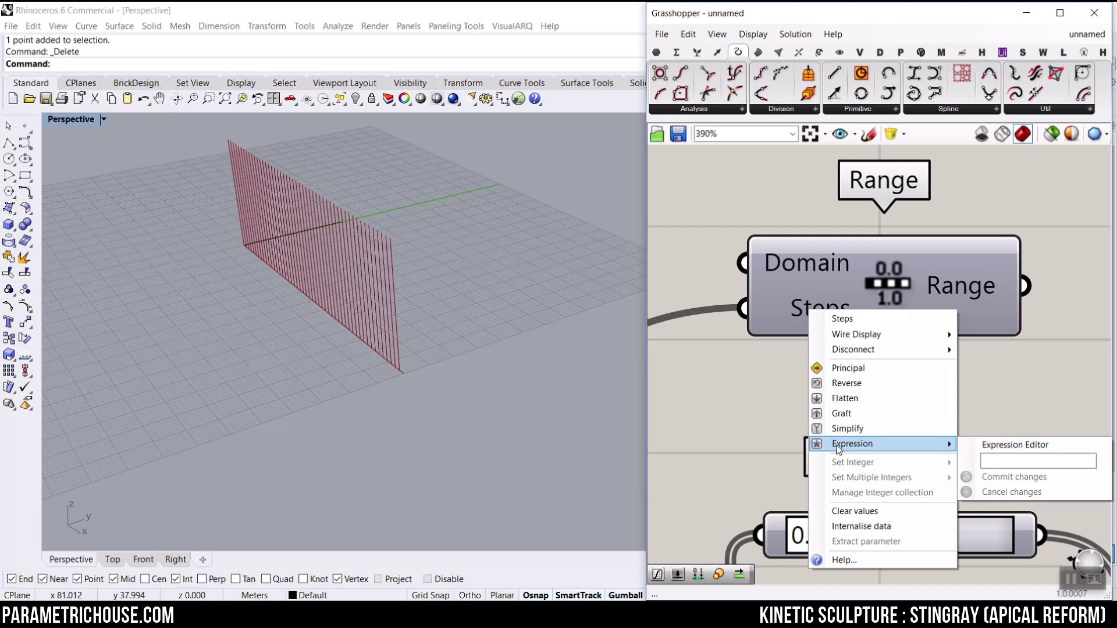
{"action": "left_click", "coordinate": [993, 459]}
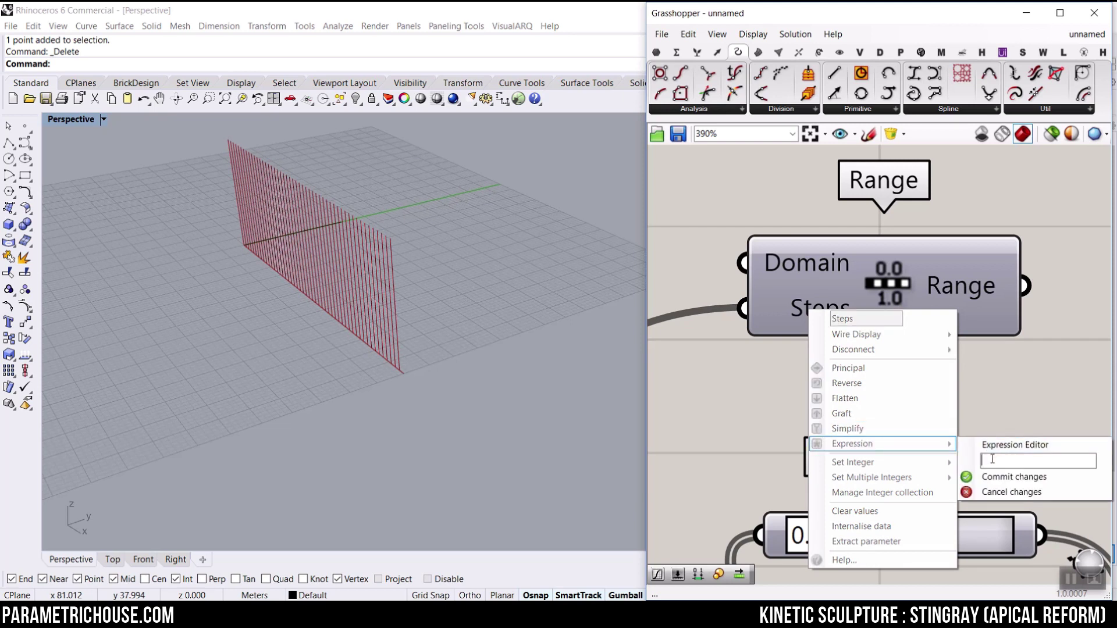
{"action": "type", "text": "x-1"}
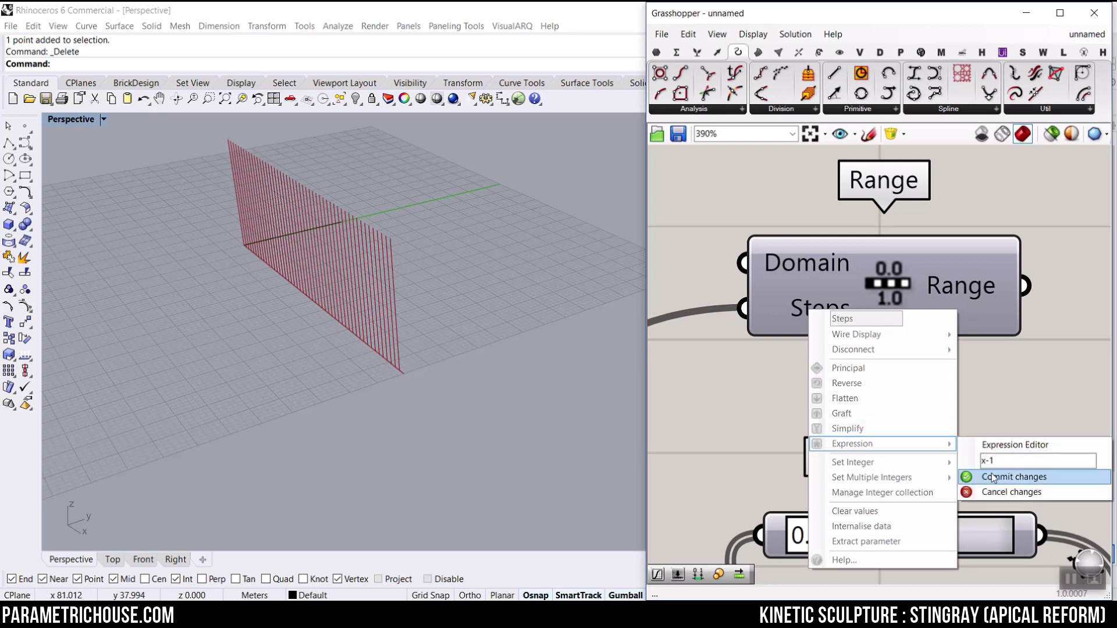
{"action": "left_click", "coordinate": [992, 477]}
{"action": "mouse_move", "coordinate": [955, 267]}
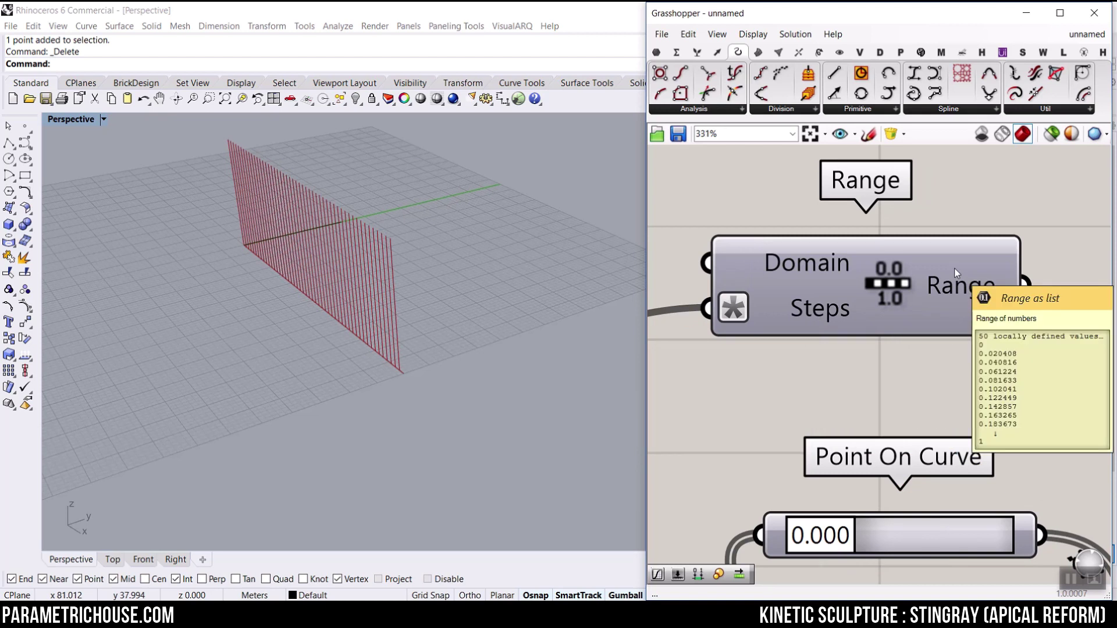
Step: Add a Construct Domain component beside the Range component and connect its output to Range's Domain input
{"action": "scroll", "coordinate": [954, 268], "scroll_direction": "down", "scroll_amount": 4}
{"action": "right_click_drag", "start_coordinate": [991, 289], "coordinate": [916, 274]}
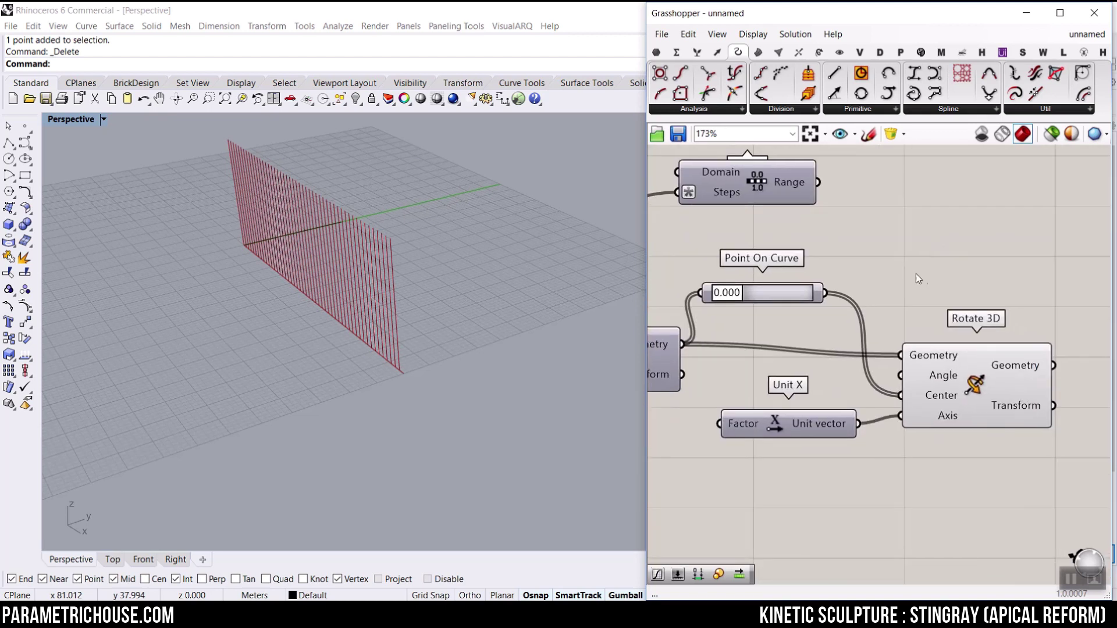
{"action": "right_click_drag", "start_coordinate": [714, 178], "coordinate": [964, 276]}
{"action": "scroll", "coordinate": [885, 255], "scroll_direction": "up", "scroll_amount": 4}
{"action": "scroll", "coordinate": [964, 276], "scroll_direction": "down", "scroll_amount": 2}
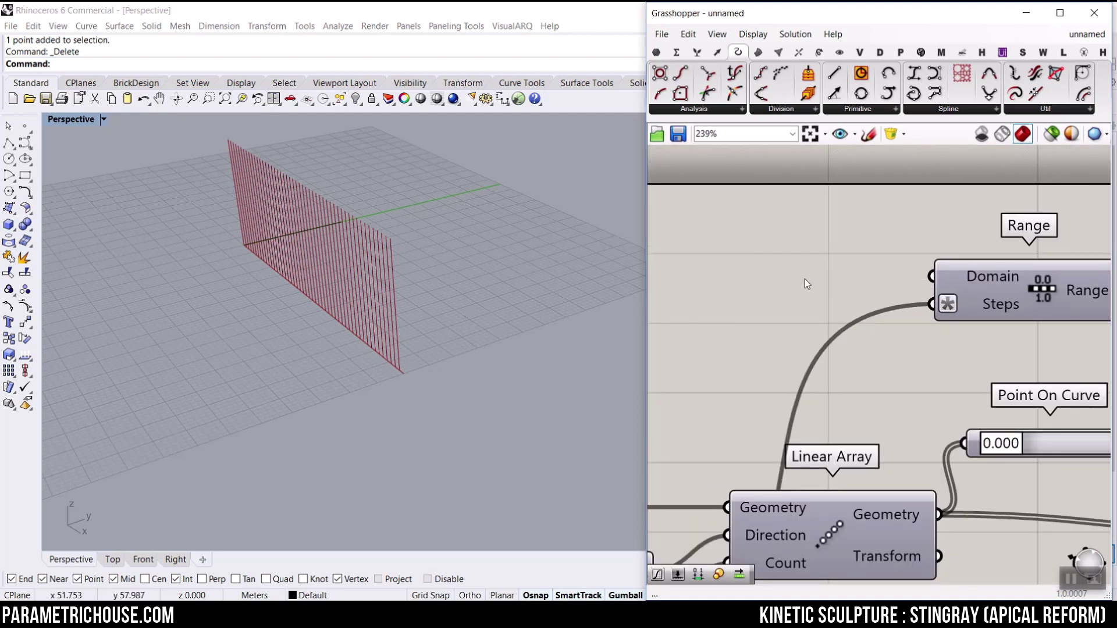
{"action": "left_click", "coordinate": [676, 52]}
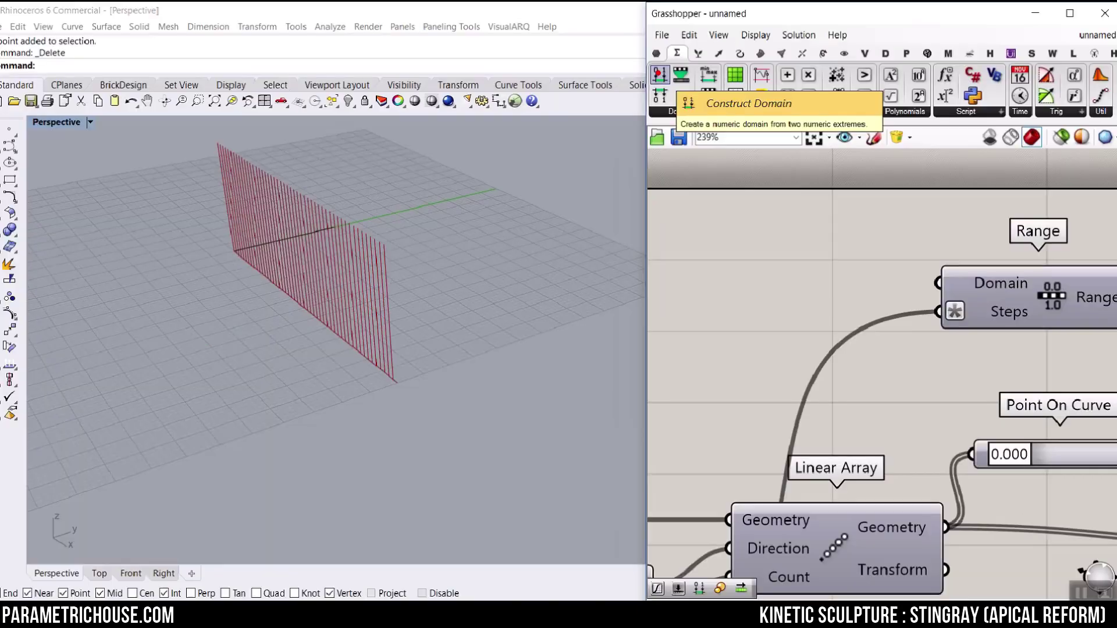
{"action": "left_click", "coordinate": [661, 83]}
{"action": "left_click_drag", "start_coordinate": [807, 173], "coordinate": [824, 256]}
{"action": "scroll", "coordinate": [885, 256], "scroll_direction": "up", "scroll_amount": 2}
{"action": "scroll", "coordinate": [892, 288], "scroll_direction": "down", "scroll_amount": 5}
{"action": "scroll", "coordinate": [907, 291], "scroll_direction": "up", "scroll_amount": 4}
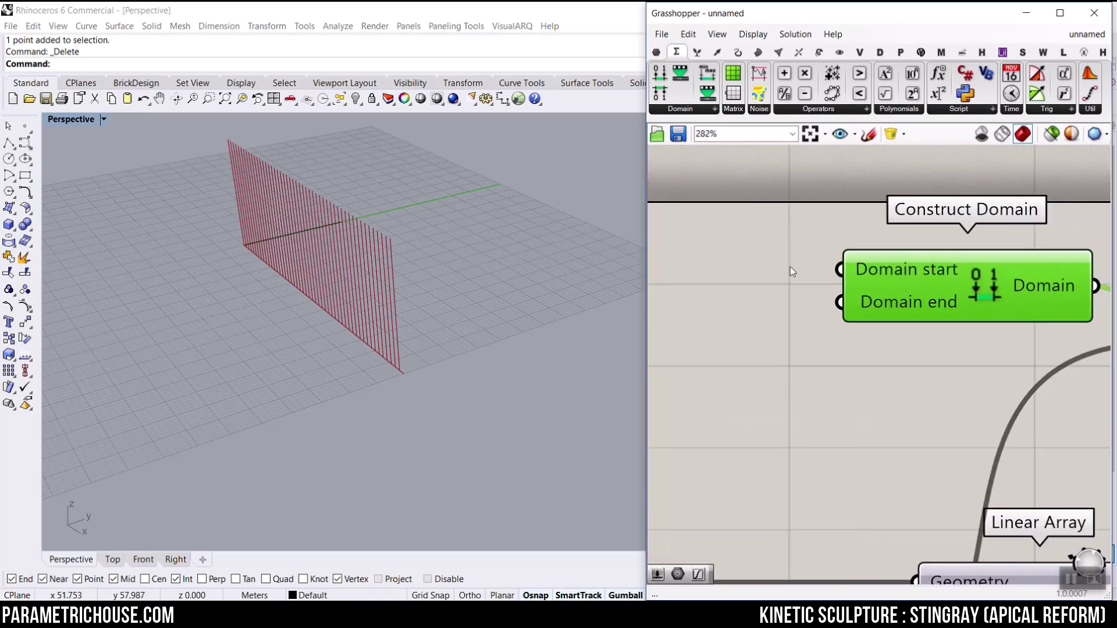
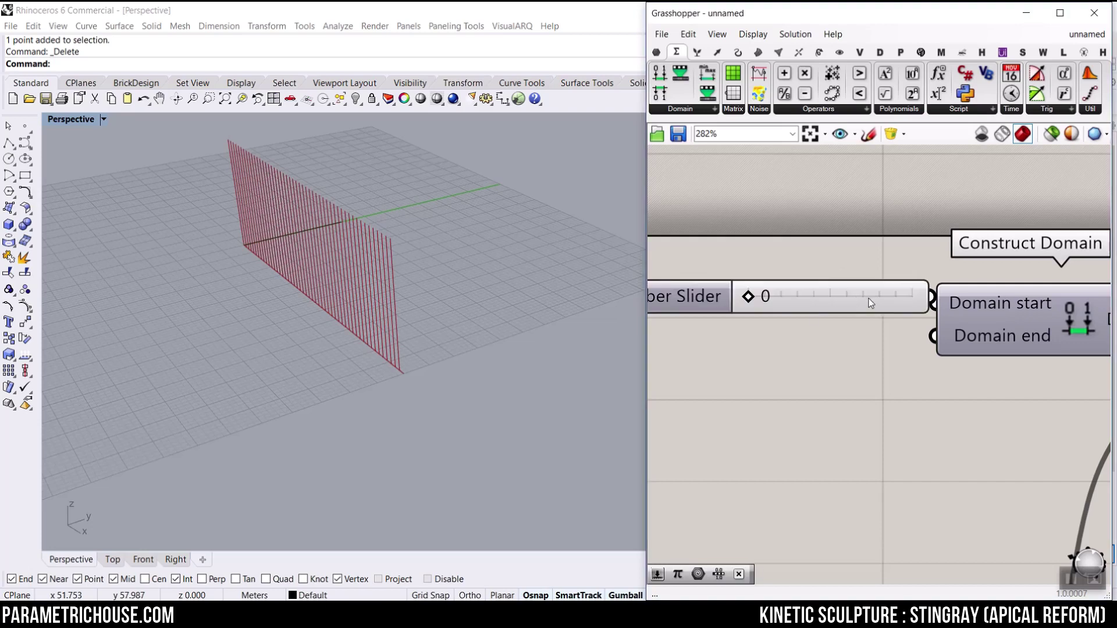
Step: Add a Pi component below the domain's start slider and connect its output to Construct Domain's Domain end input
{"action": "double_click", "coordinate": [772, 363]}
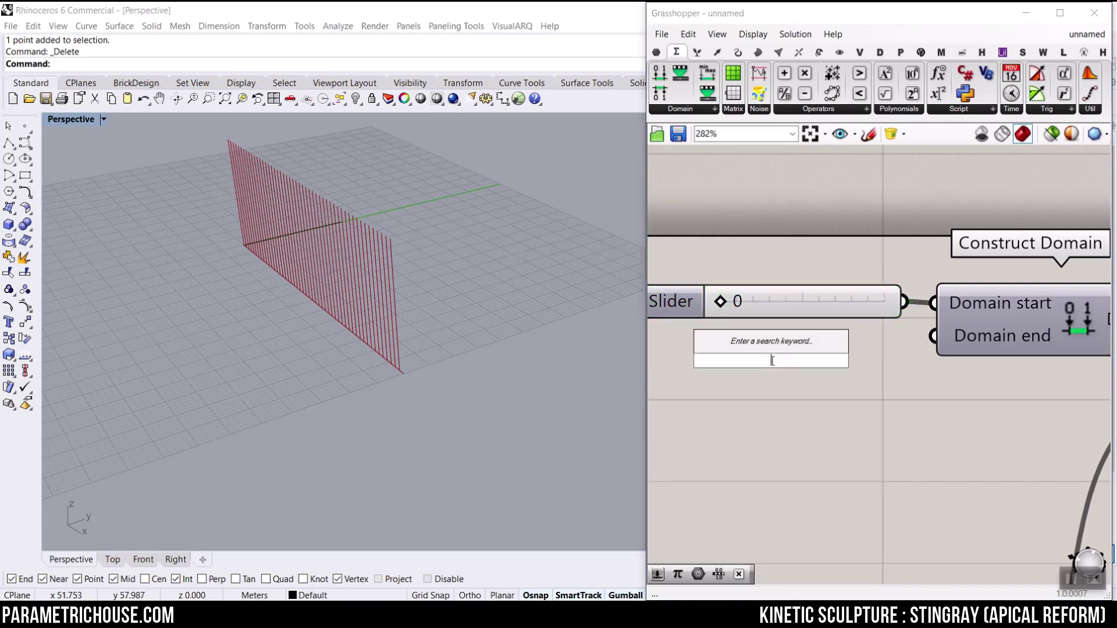
{"action": "type", "text": "pi"}
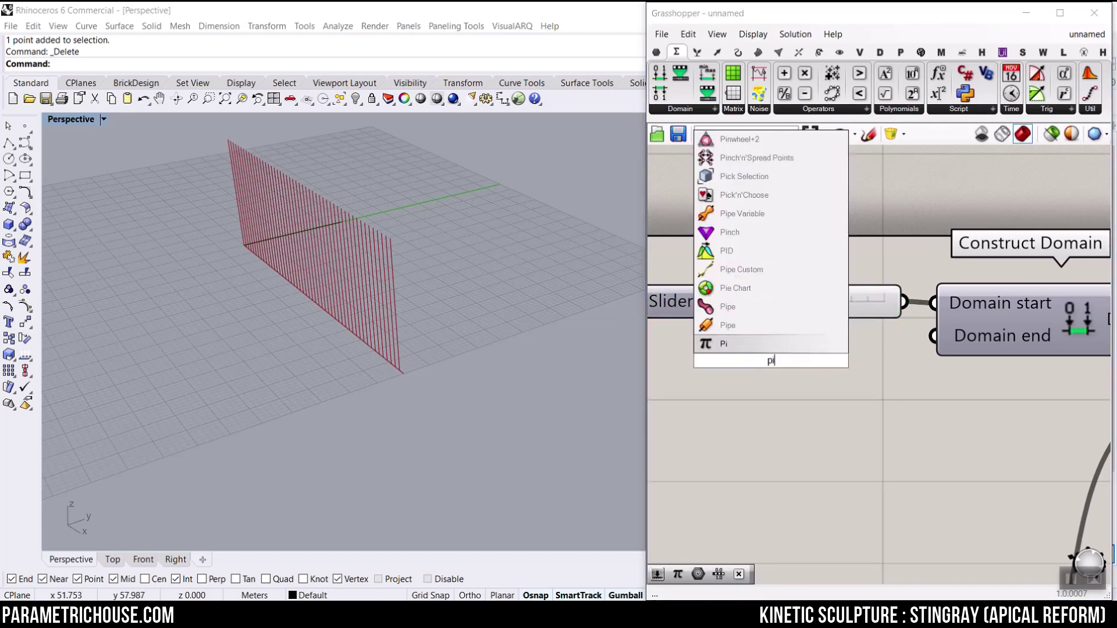
{"action": "key", "text": "Return"}
{"action": "right_click_drag", "start_coordinate": [807, 363], "coordinate": [832, 268]}
{"action": "left_click_drag", "start_coordinate": [834, 265], "coordinate": [959, 246]}
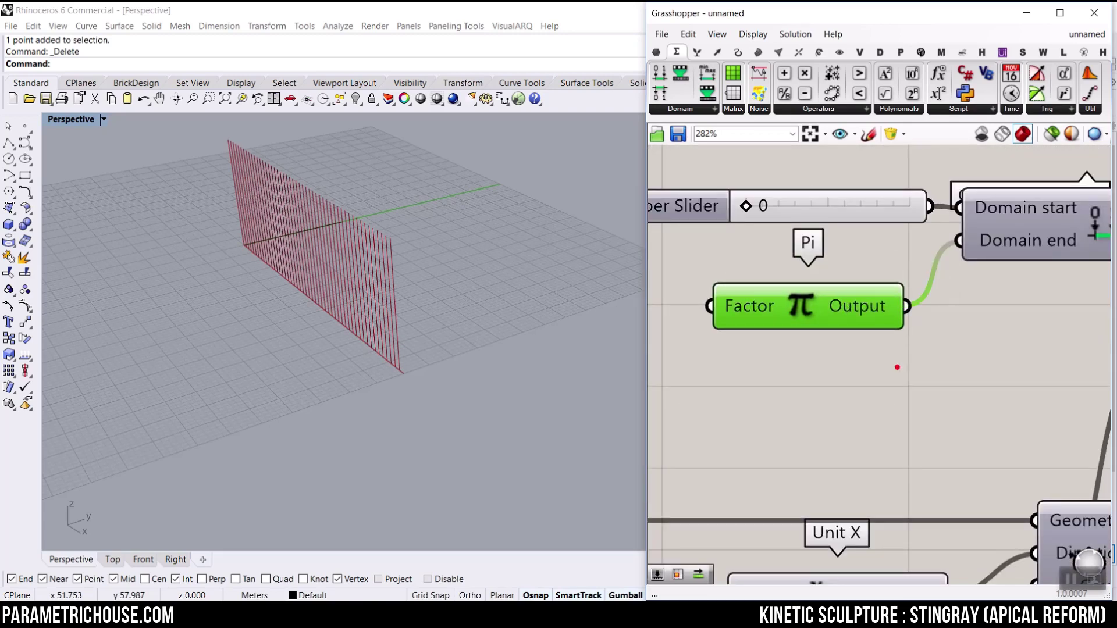
{"action": "left_click_drag", "start_coordinate": [827, 356], "coordinate": [985, 504]}
{"action": "left_click_drag", "start_coordinate": [775, 432], "coordinate": [1030, 432]}
{"action": "left_click_drag", "start_coordinate": [910, 506], "coordinate": [909, 338]}
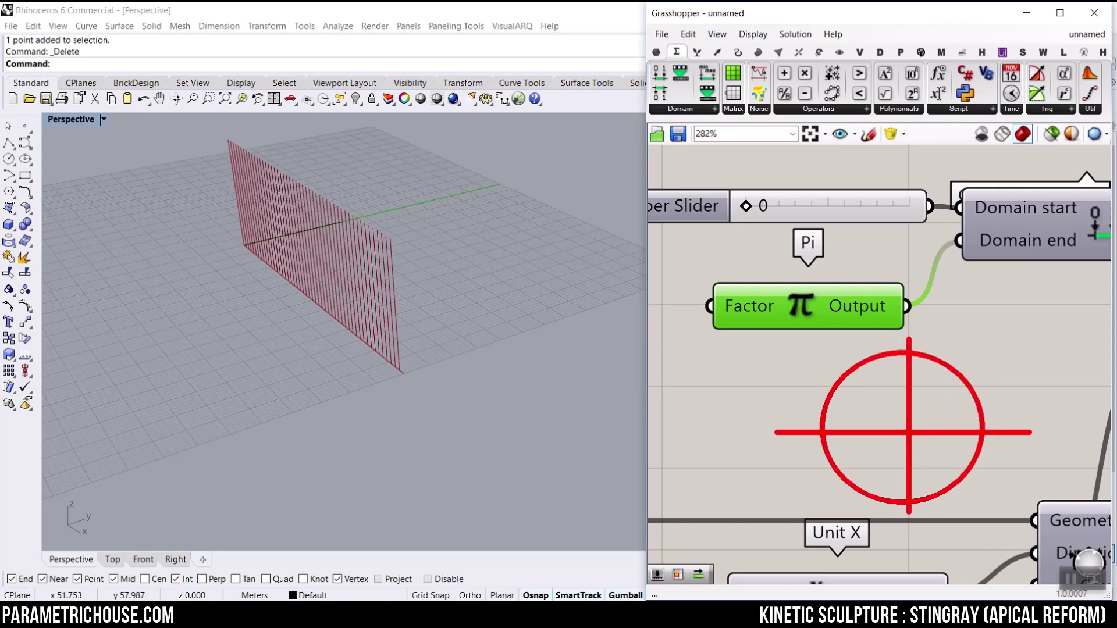
{"action": "mouse_move", "coordinate": [1017, 420]}
{"action": "left_mouse_down"}
{"action": "mouse_move", "coordinate": [1033, 432]}
{"action": "mouse_move", "coordinate": [1017, 443]}
{"action": "mouse_move", "coordinate": [1050, 414]}
{"action": "mouse_move", "coordinate": [917, 348]}
{"action": "mouse_move", "coordinate": [945, 313]}
{"action": "mouse_move", "coordinate": [975, 337]}
{"action": "mouse_move", "coordinate": [992, 305]}
{"action": "left_mouse_up"}
{"action": "mouse_move", "coordinate": [966, 434]}
{"action": "left_mouse_down"}
{"action": "mouse_move", "coordinate": [926, 373]}
{"action": "mouse_move", "coordinate": [842, 430]}
{"action": "mouse_move", "coordinate": [859, 412]}
{"action": "left_mouse_up"}
{"action": "mouse_move", "coordinate": [789, 432]}
{"action": "left_mouse_down"}
{"action": "mouse_move", "coordinate": [789, 402]}
{"action": "mouse_move", "coordinate": [790, 422]}
{"action": "left_mouse_up"}
{"action": "left_click_drag", "start_coordinate": [807, 409], "coordinate": [807, 424]}
{"action": "left_click", "coordinate": [811, 395]}
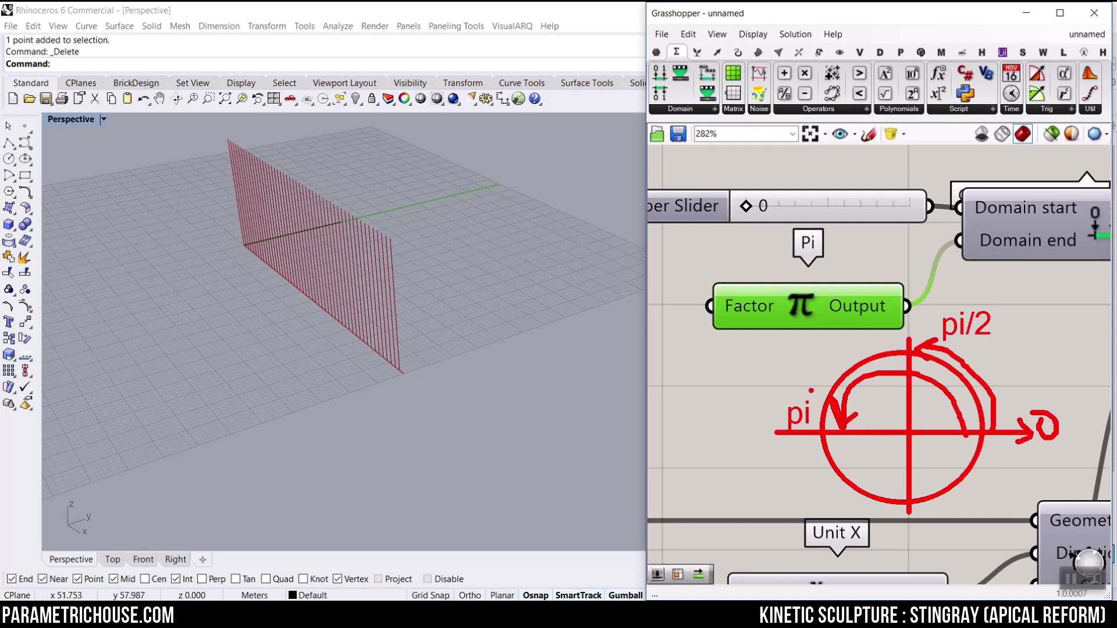
{"action": "key", "text": "Escape"}
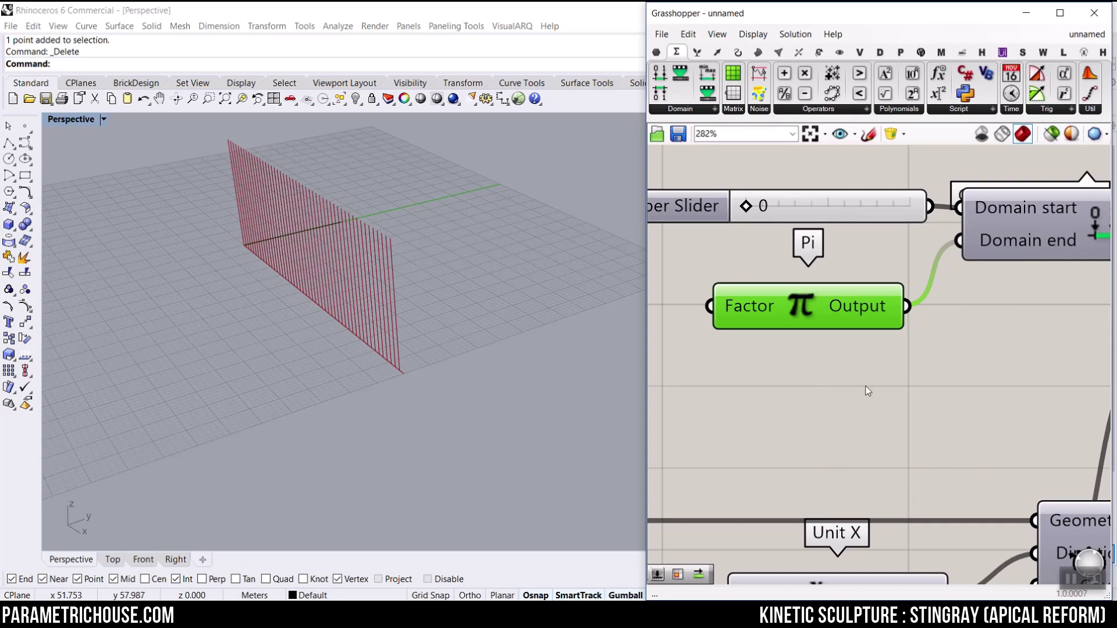
Step: Examine the list of numbers in the Range component's output
{"action": "scroll", "coordinate": [868, 391], "scroll_direction": "down", "scroll_amount": 4}
{"action": "scroll", "coordinate": [890, 351], "scroll_direction": "up", "scroll_amount": 4}
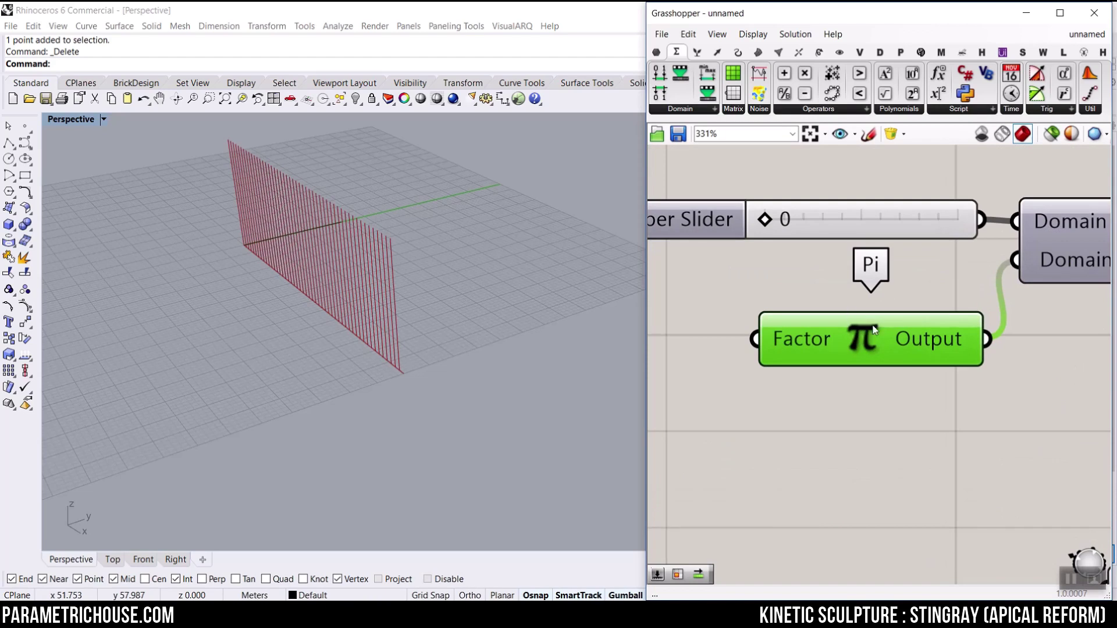
{"action": "scroll", "coordinate": [873, 327], "scroll_direction": "down", "scroll_amount": 3}
{"action": "left_click_drag", "start_coordinate": [885, 342], "coordinate": [858, 313]}
{"action": "right_click_drag", "start_coordinate": [946, 321], "coordinate": [867, 329]}
{"action": "scroll", "coordinate": [867, 329], "scroll_direction": "down", "scroll_amount": 3}
{"action": "scroll", "coordinate": [868, 332], "scroll_direction": "up", "scroll_amount": 3}
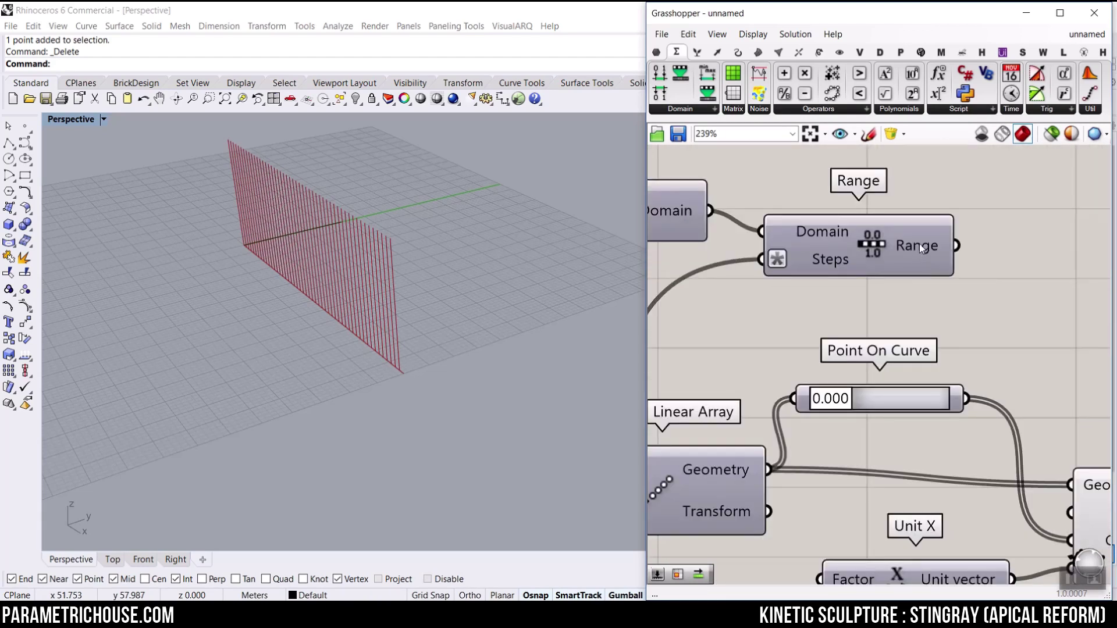
{"action": "mouse_move", "coordinate": [919, 243]}
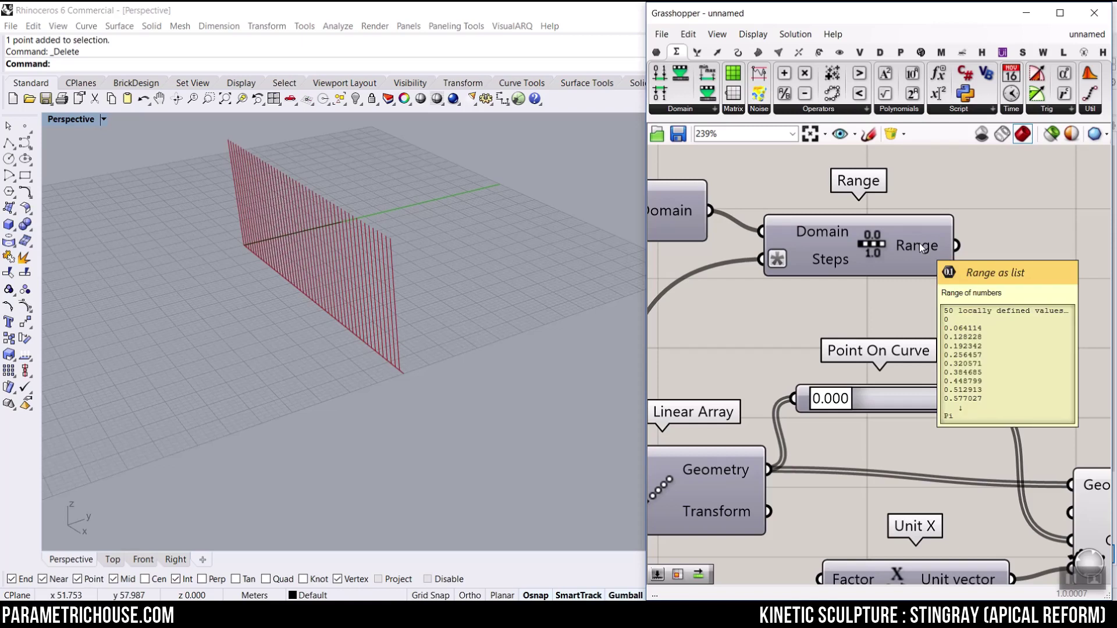
Step: Connect the Range output to the Angle input of Rotate 3D and view the rotated lines from different sides
{"action": "scroll", "coordinate": [921, 253], "scroll_direction": "down", "scroll_amount": 2}
{"action": "left_click_drag", "start_coordinate": [948, 249], "coordinate": [1029, 441]}
{"action": "right_click_drag", "start_coordinate": [407, 291], "coordinate": [367, 215]}
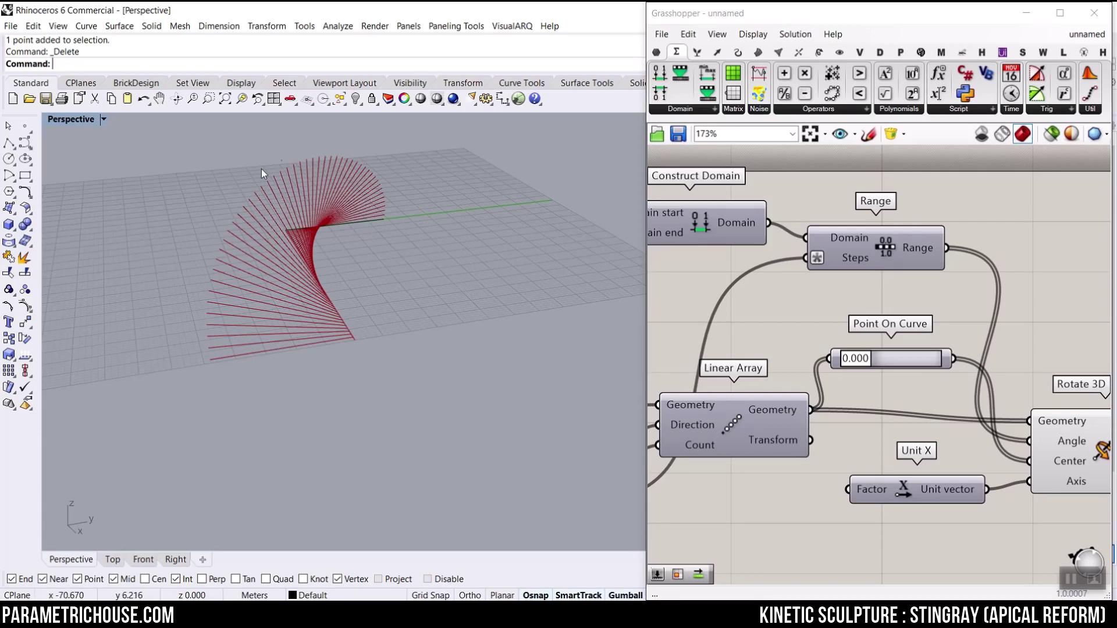
{"action": "right_click_drag", "start_coordinate": [220, 344], "coordinate": [417, 355]}
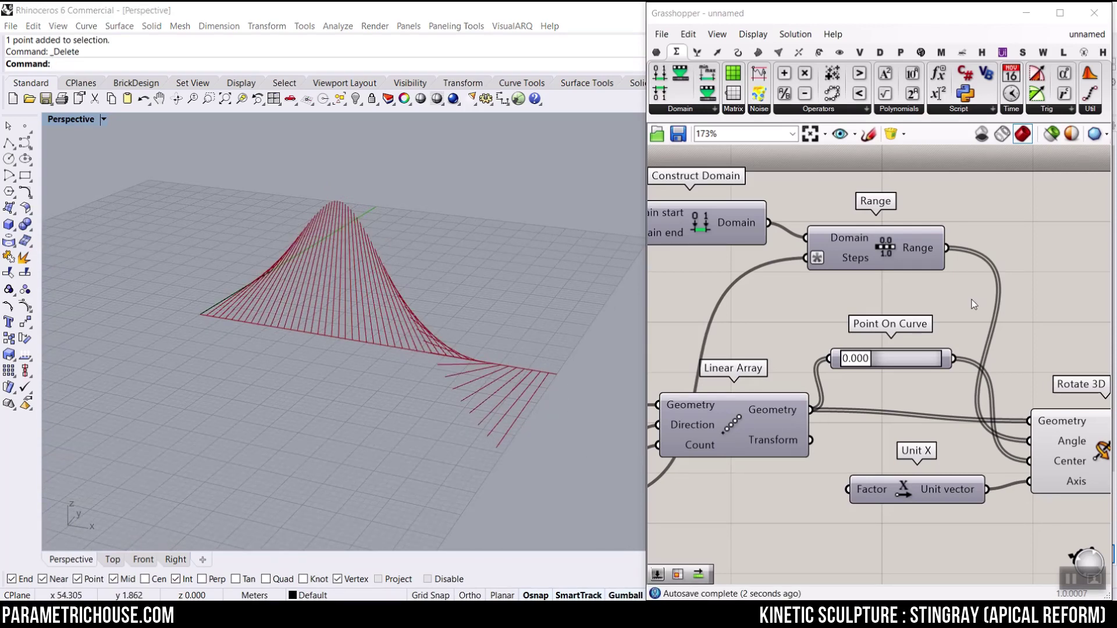
Step: Add a trigonometric Sine component beside Range, connect the Range output to its Value input and check its result list
{"action": "scroll", "coordinate": [896, 313], "scroll_direction": "down", "scroll_amount": 2}
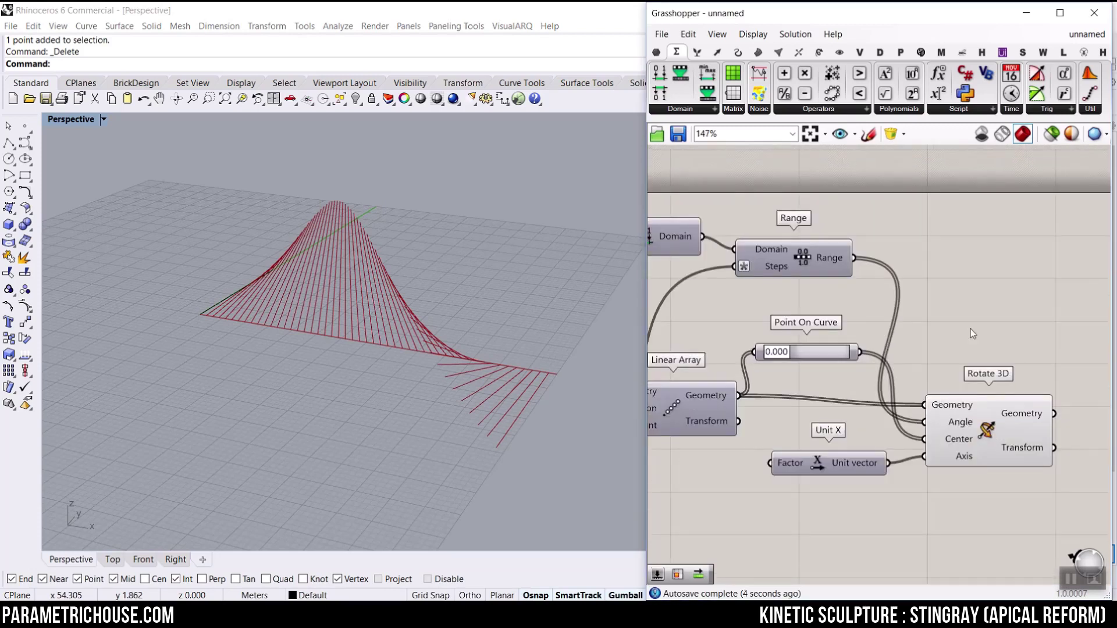
{"action": "double_click", "coordinate": [948, 291]}
{"action": "type", "text": "sine"}
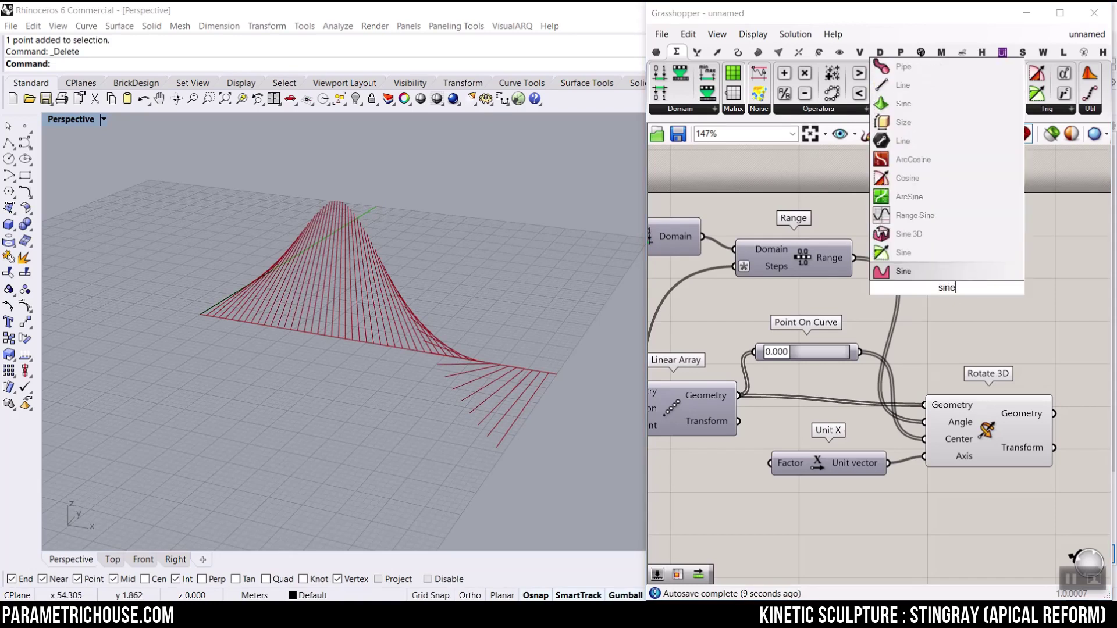
{"action": "left_click", "coordinate": [891, 271]}
{"action": "scroll", "coordinate": [822, 242], "scroll_direction": "up", "scroll_amount": 3}
{"action": "right_click_drag", "start_coordinate": [910, 280], "coordinate": [820, 248]}
{"action": "left_click_drag", "start_coordinate": [803, 235], "coordinate": [906, 237]}
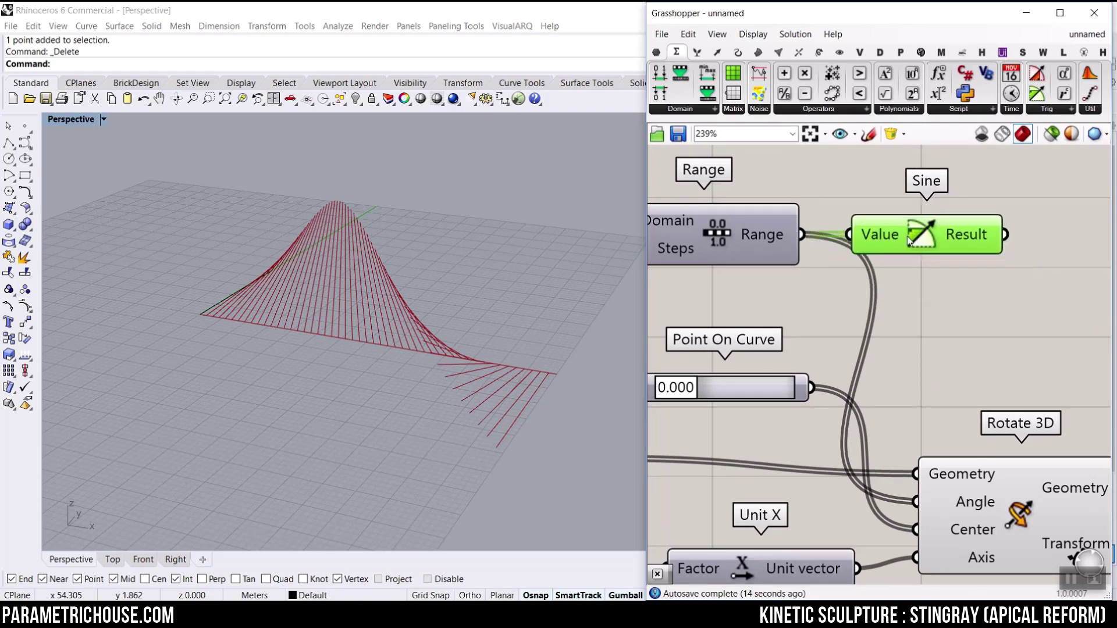
{"action": "mouse_move", "coordinate": [961, 237]}
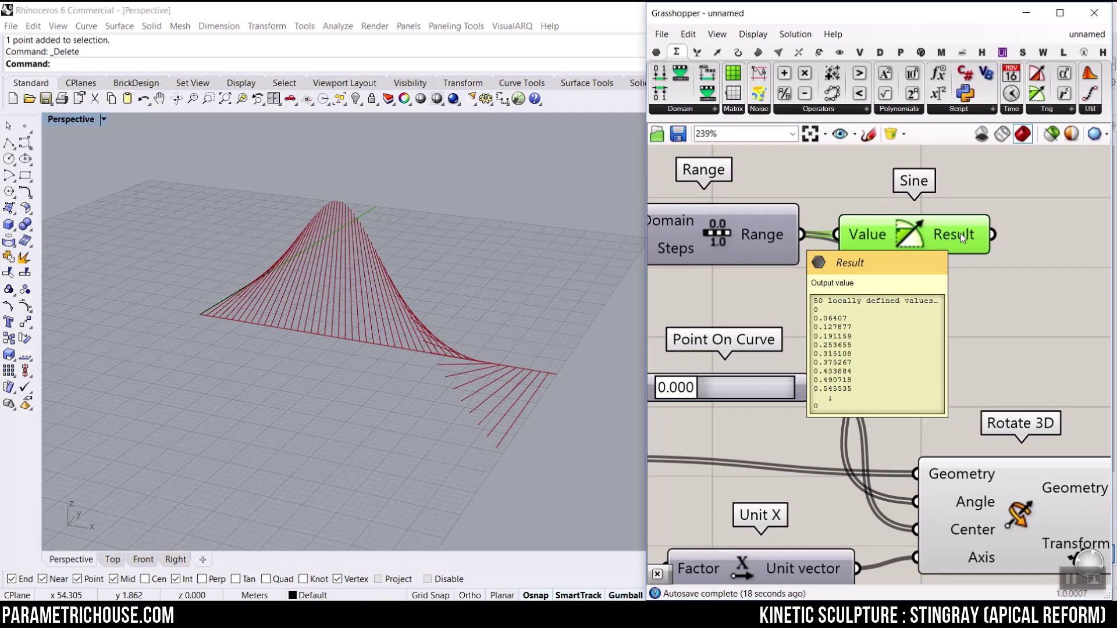
Step: Connect the Sine result to Rotate 3D's Angle input and inspect the rotated lines from several angles
{"action": "scroll", "coordinate": [961, 238], "scroll_direction": "down", "scroll_amount": 2}
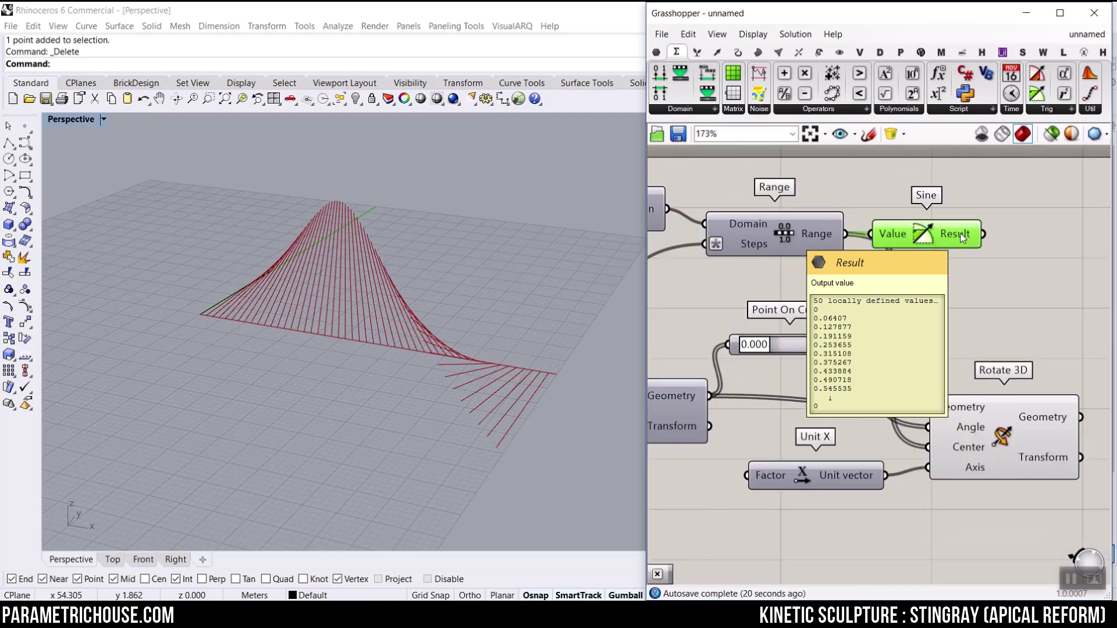
{"action": "left_click_drag", "start_coordinate": [983, 234], "coordinate": [933, 432]}
{"action": "right_click_drag", "start_coordinate": [494, 277], "coordinate": [232, 265]}
{"action": "scroll", "coordinate": [232, 265], "scroll_direction": "down", "scroll_amount": 5}
{"action": "right_click_drag", "start_coordinate": [399, 260], "coordinate": [453, 273]}
{"action": "right_click_drag", "start_coordinate": [887, 290], "coordinate": [890, 291]}
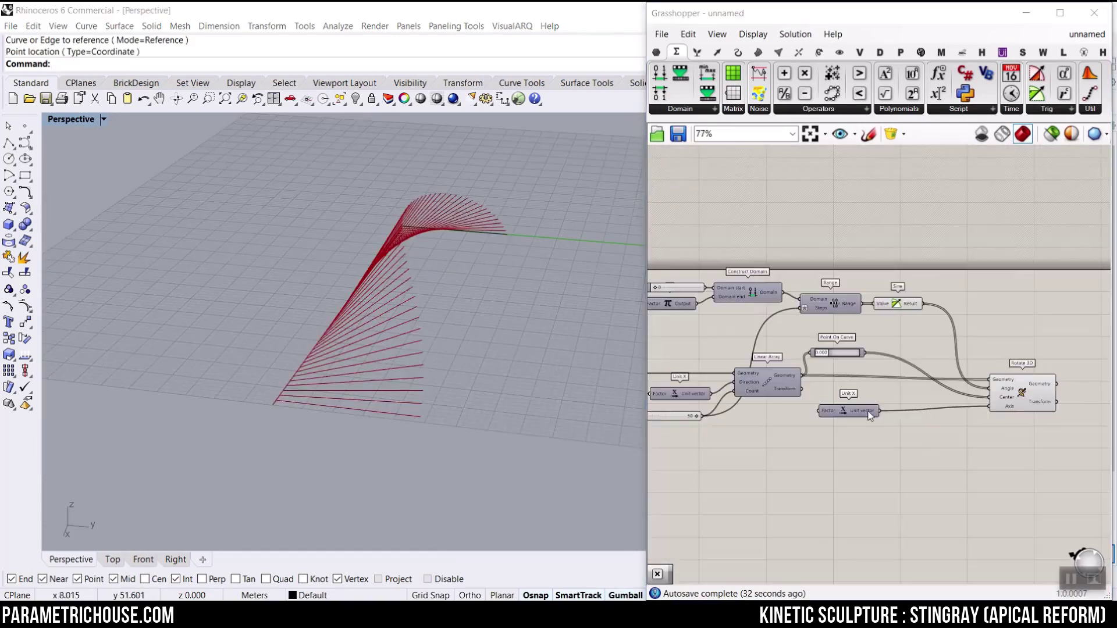
{"action": "scroll", "coordinate": [908, 303], "scroll_direction": "up", "scroll_amount": 7}
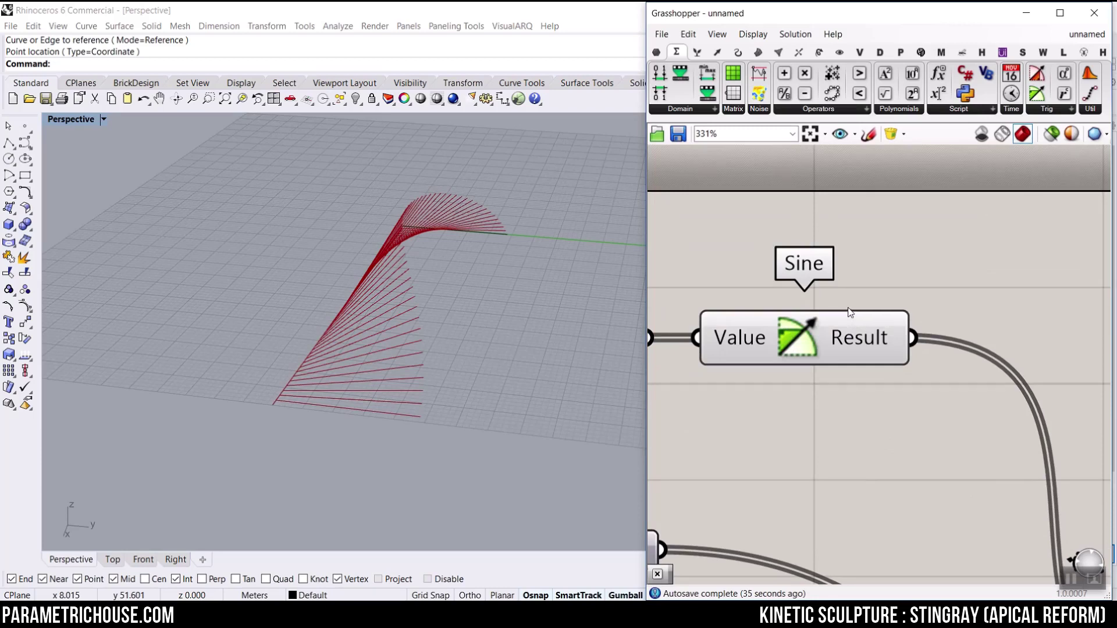
{"action": "key", "text": "ctrl+2"}
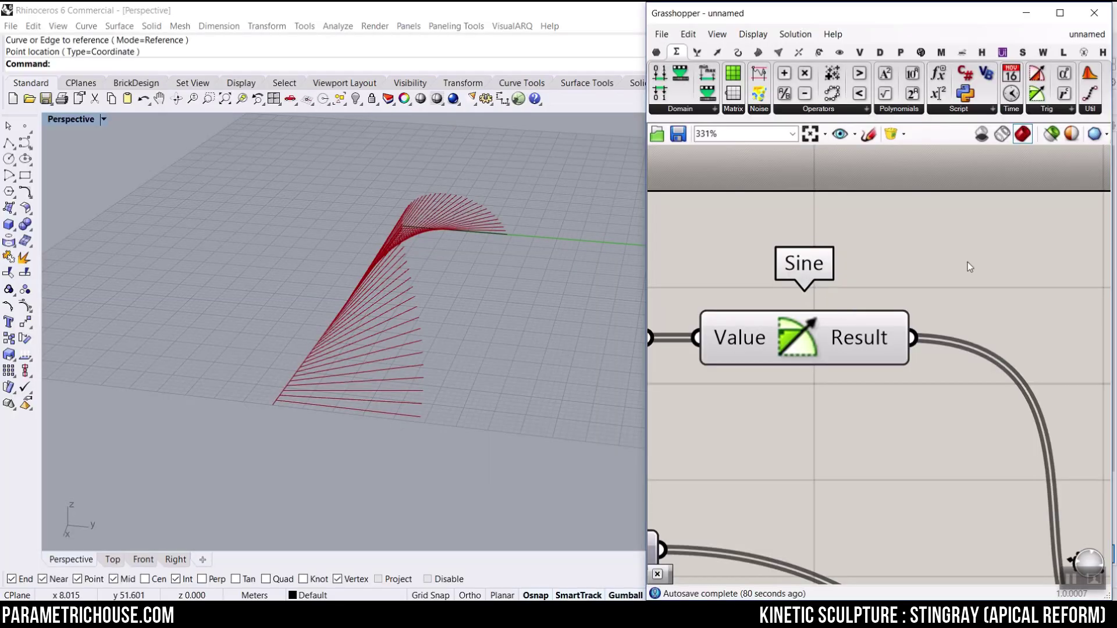
Step: Move the Rotate 3D component slightly farther from Sine and examine the rotated lines and the Sine result values
{"action": "scroll", "coordinate": [672, 288], "scroll_direction": "down", "scroll_amount": 2}
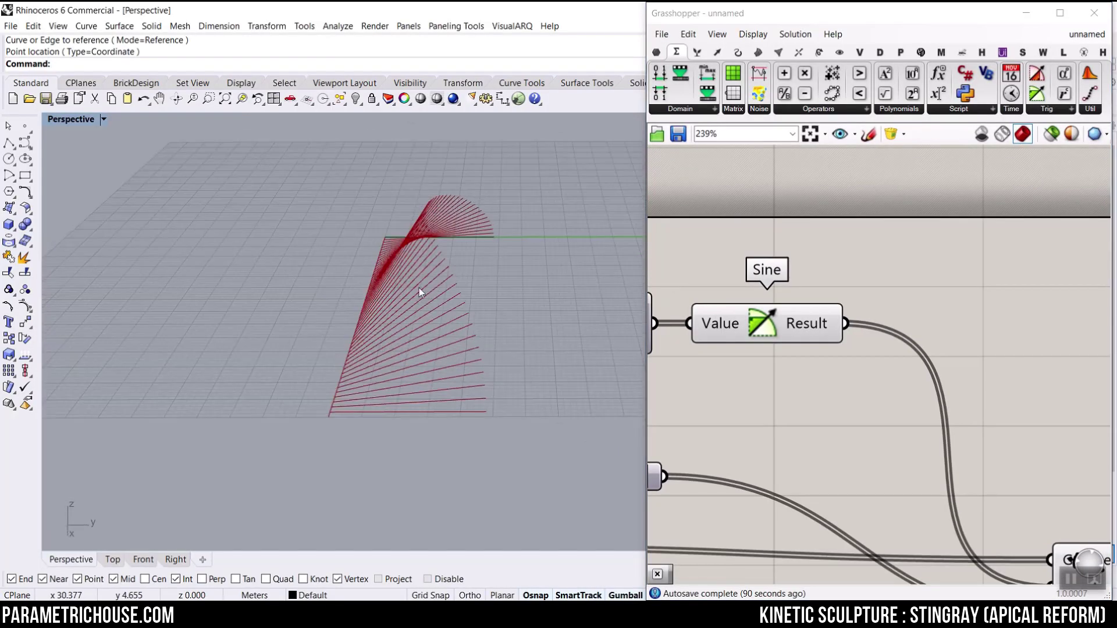
{"action": "scroll", "coordinate": [927, 334], "scroll_direction": "down", "scroll_amount": 5}
{"action": "scroll", "coordinate": [922, 334], "scroll_direction": "up", "scroll_amount": 2}
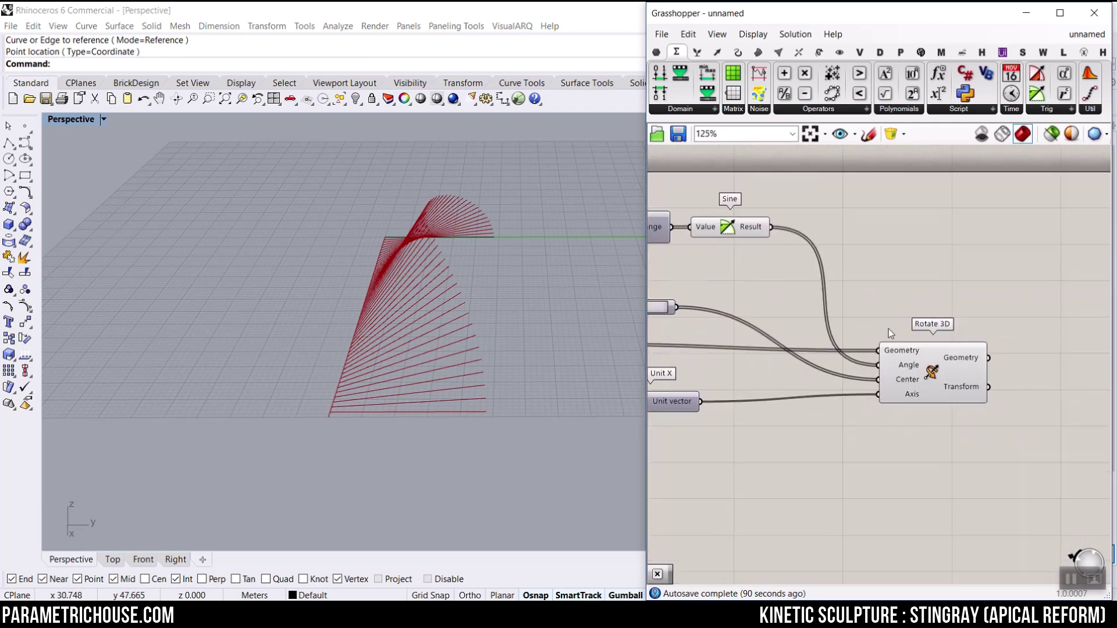
{"action": "right_click_drag", "start_coordinate": [504, 312], "coordinate": [568, 274]}
{"action": "right_click_drag", "start_coordinate": [219, 371], "coordinate": [523, 291]}
{"action": "left_click_drag", "start_coordinate": [983, 349], "coordinate": [1002, 349]}
{"action": "left_click", "coordinate": [900, 271]}
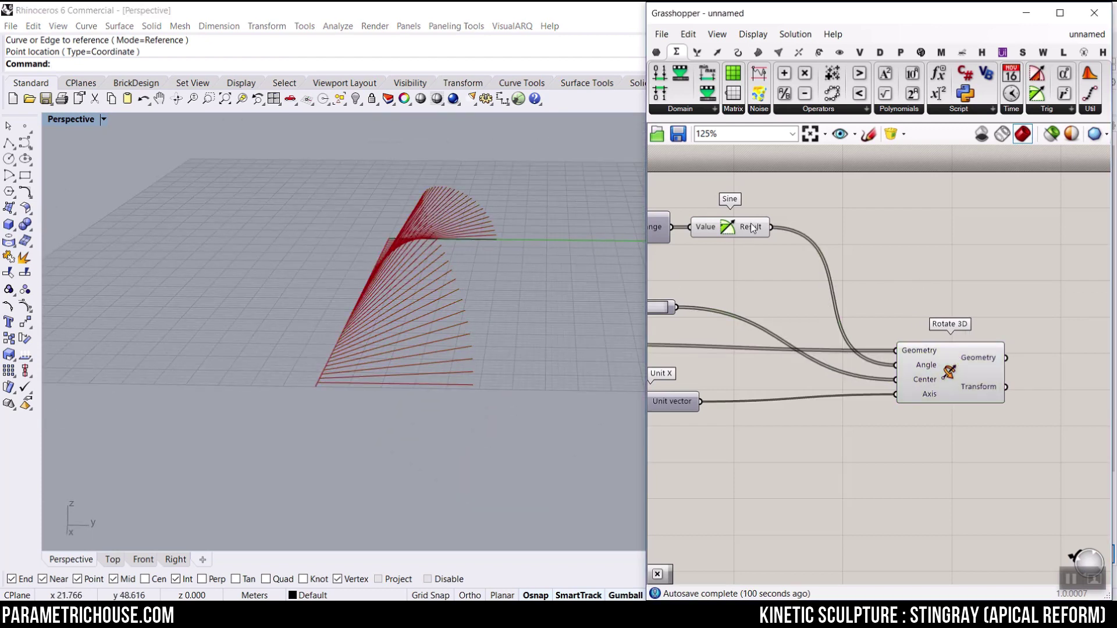
{"action": "mouse_move", "coordinate": [750, 232]}
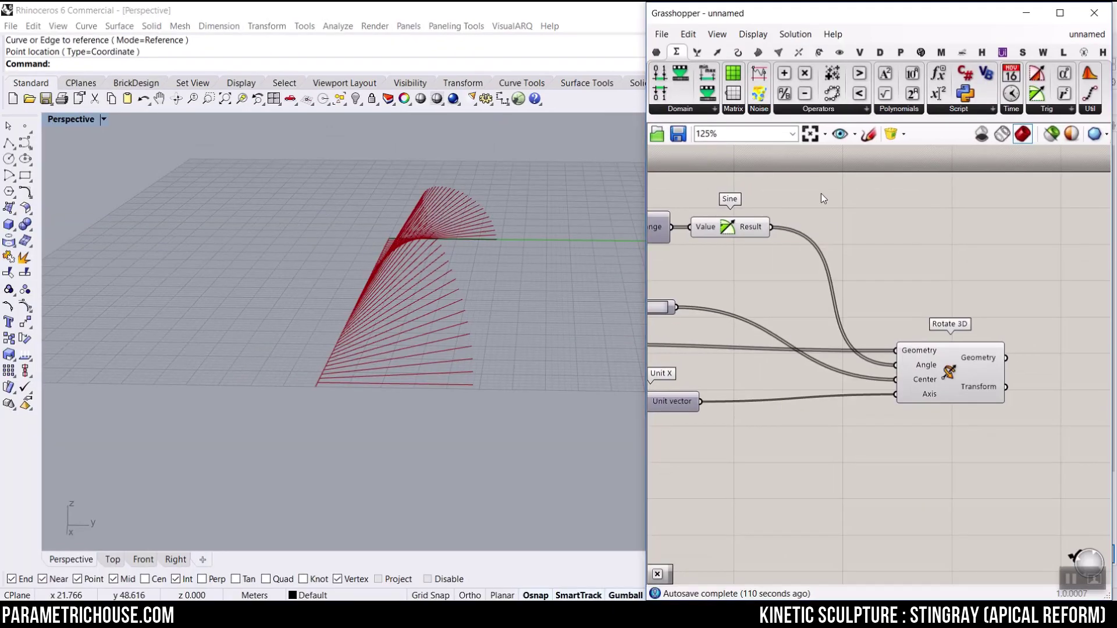
Step: Insert a Shift List component between Sine and Rotate 3D, feeding it the Sine result and sending its list to Angle
{"action": "scroll", "coordinate": [847, 256], "scroll_direction": "up", "scroll_amount": 3}
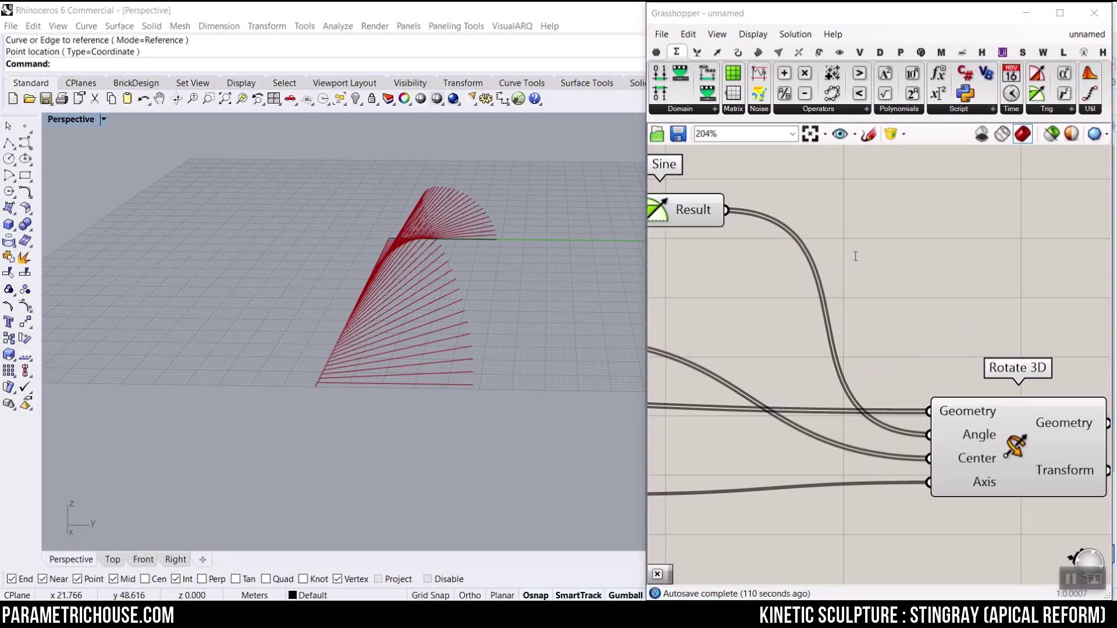
{"action": "double_click", "coordinate": [855, 256]}
{"action": "type", "text": "shift"}
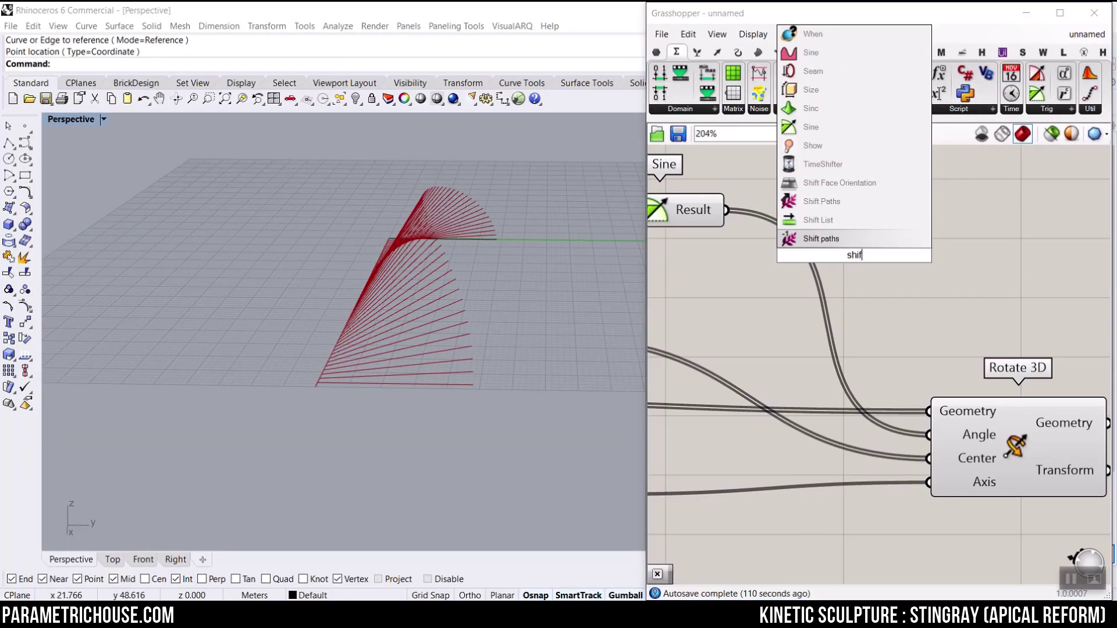
{"action": "left_click", "coordinate": [839, 221]}
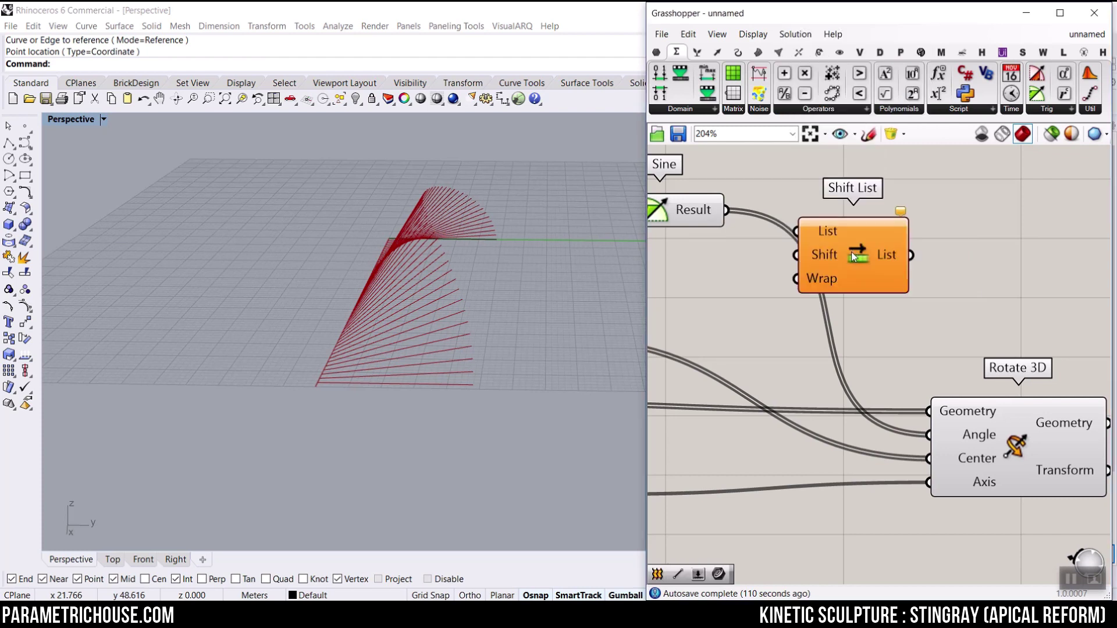
{"action": "left_click", "coordinate": [697, 52]}
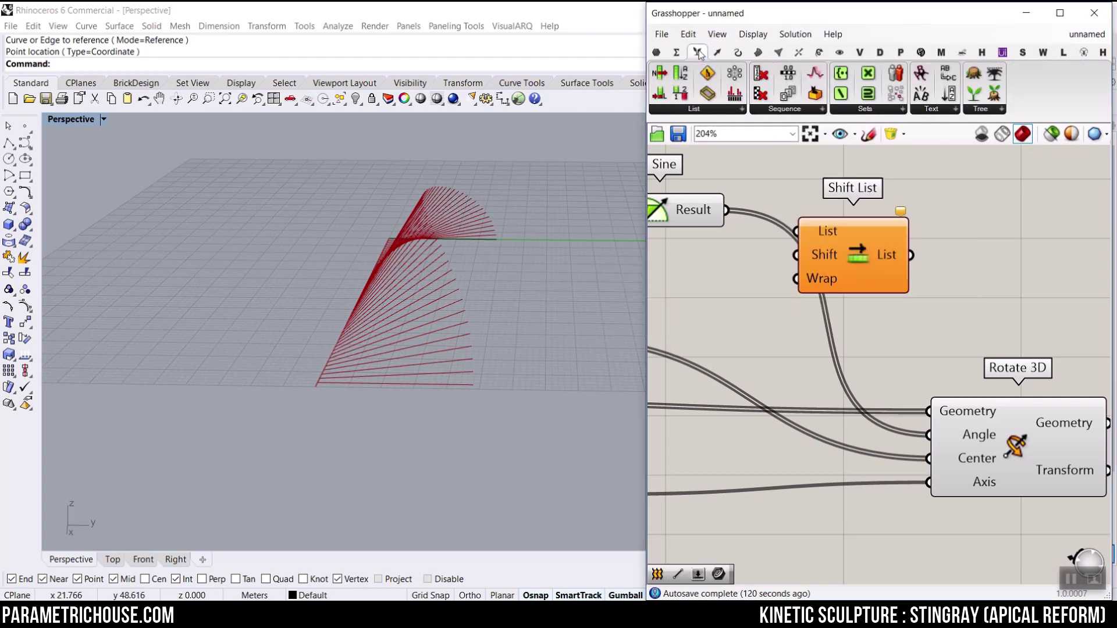
{"action": "left_click", "coordinate": [730, 110]}
{"action": "left_click_drag", "start_coordinate": [910, 255], "coordinate": [923, 432]}
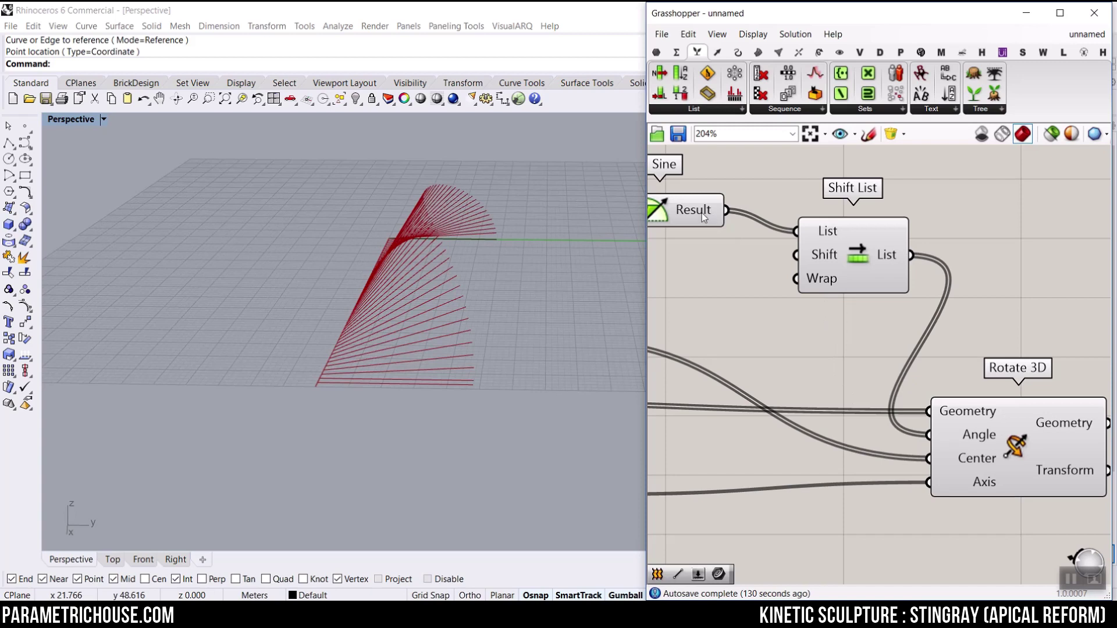
Step: Add a number slider with value 0 below the Sine component and connect it to Shift List's Shift input
{"action": "scroll", "coordinate": [810, 298], "scroll_direction": "down", "scroll_amount": 5}
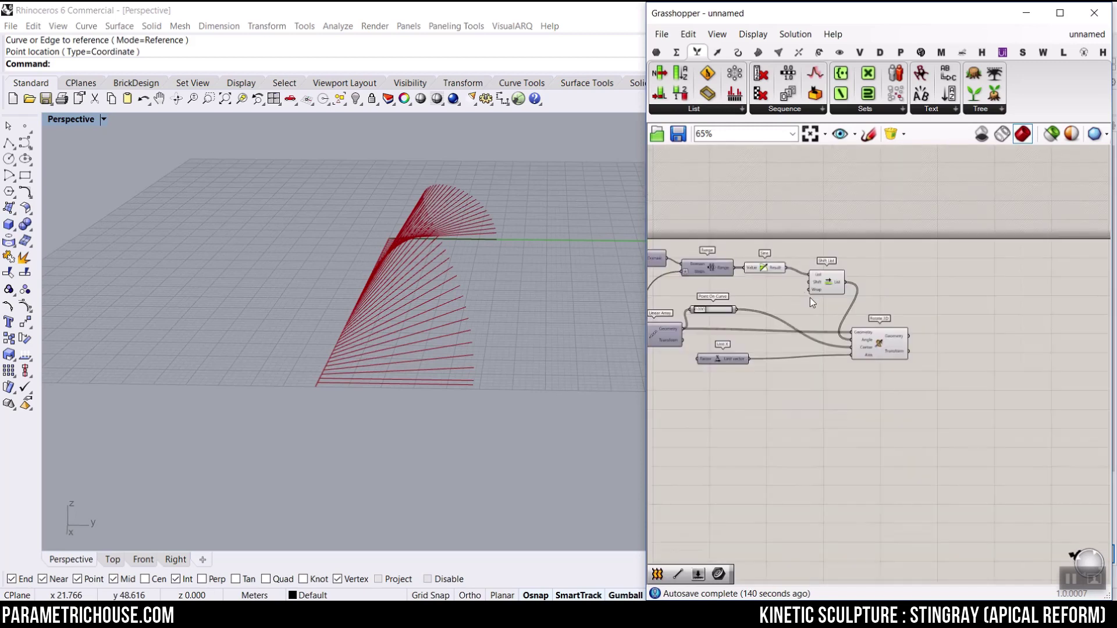
{"action": "scroll", "coordinate": [843, 283], "scroll_direction": "up", "scroll_amount": 4}
{"action": "double_click", "coordinate": [832, 276]}
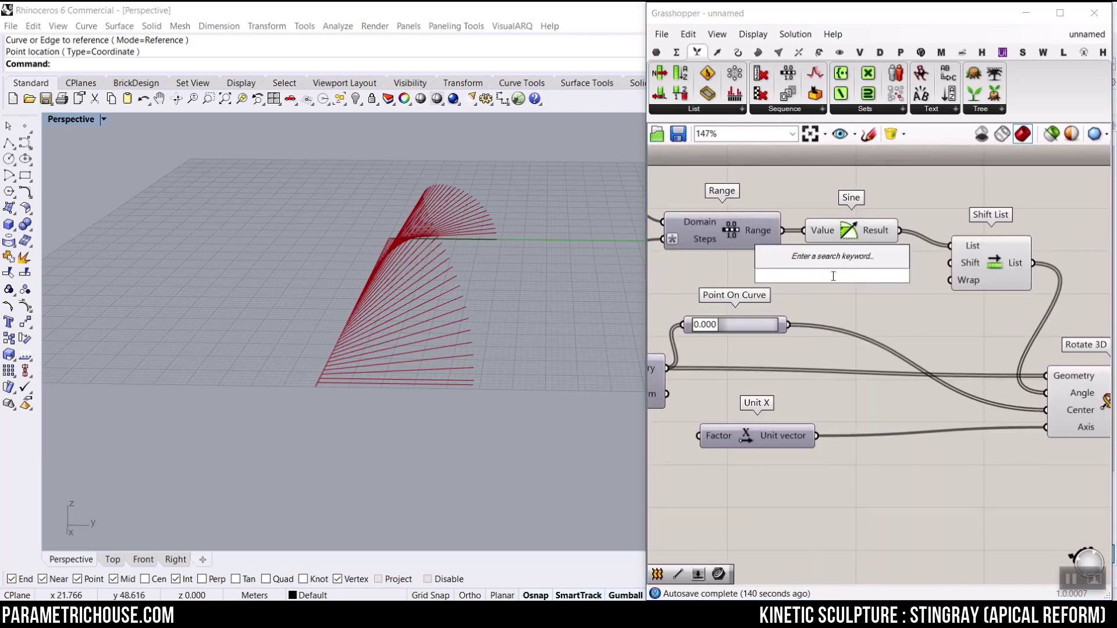
{"action": "type", "text": "0<10"}
{"action": "key", "text": "Return"}
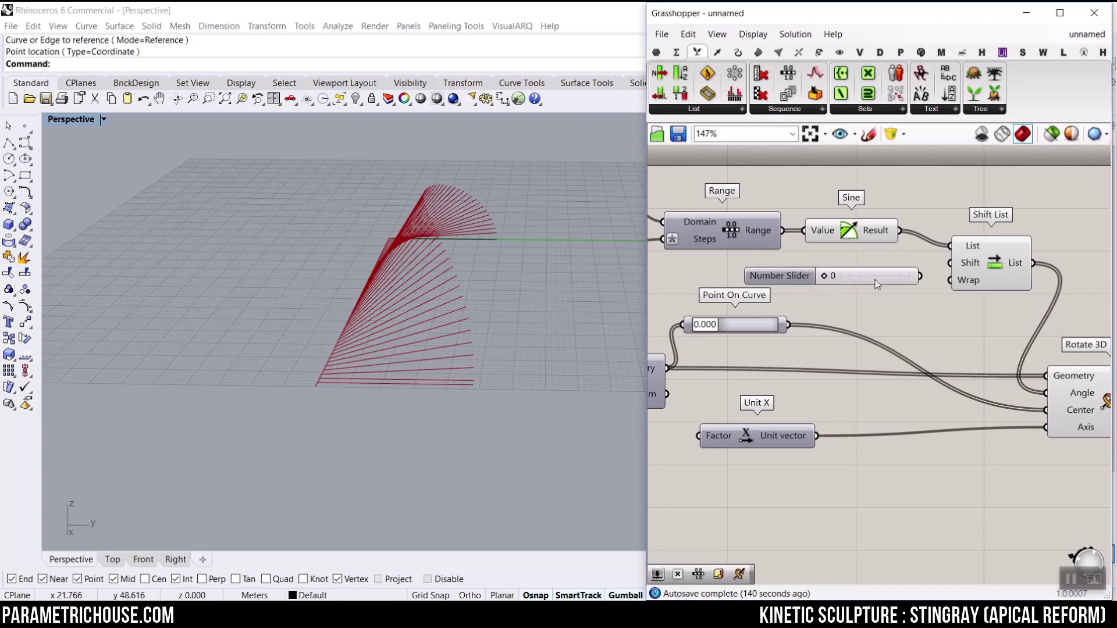
{"action": "scroll", "coordinate": [878, 280], "scroll_direction": "up", "scroll_amount": 2}
{"action": "mouse_move", "coordinate": [1017, 257]}
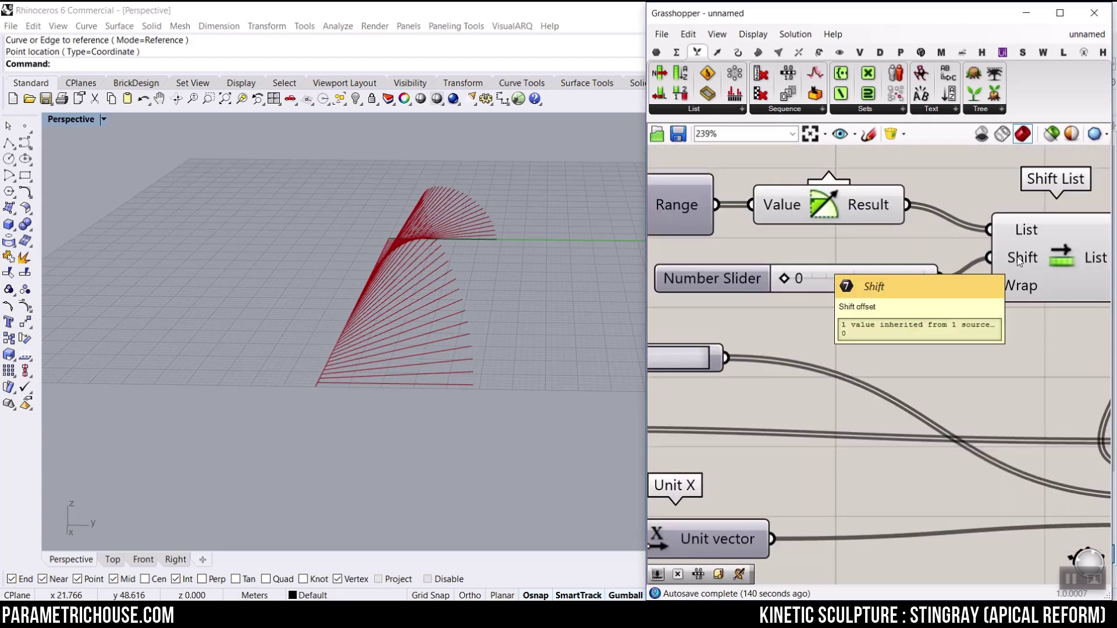
Step: Try different shift offsets while viewing the lines, leave the Shift slider at 34 and reposition it slightly
{"action": "right_click_drag", "start_coordinate": [347, 301], "coordinate": [510, 311]}
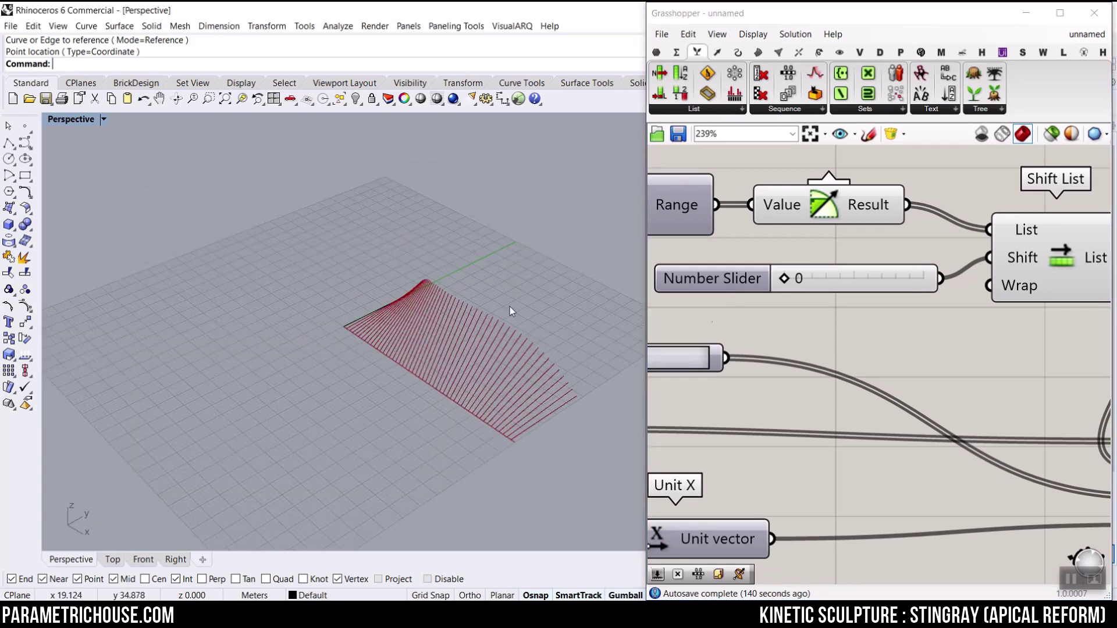
{"action": "left_click_drag", "start_coordinate": [790, 279], "coordinate": [887, 280]}
{"action": "right_click_drag", "start_coordinate": [571, 320], "coordinate": [801, 265]}
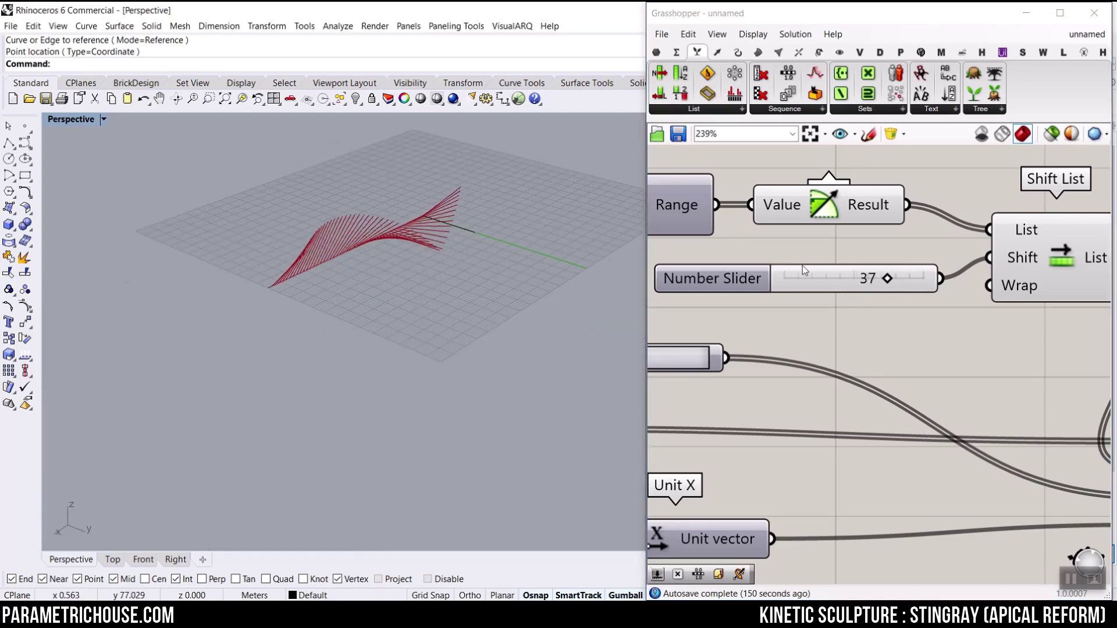
{"action": "mouse_move", "coordinate": [893, 282]}
{"action": "left_mouse_down"}
{"action": "mouse_move", "coordinate": [808, 276]}
{"action": "mouse_move", "coordinate": [917, 276]}
{"action": "mouse_move", "coordinate": [792, 278]}
{"action": "mouse_move", "coordinate": [891, 278]}
{"action": "left_mouse_up"}
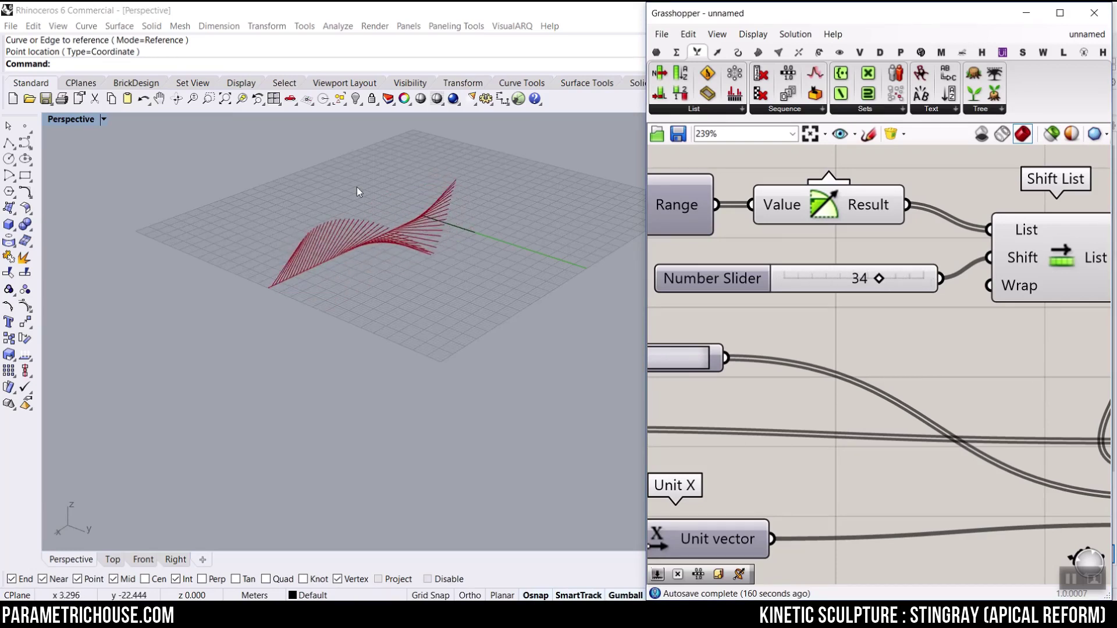
{"action": "scroll", "coordinate": [357, 187], "scroll_direction": "up", "scroll_amount": 5}
{"action": "right_click_drag", "start_coordinate": [358, 272], "coordinate": [398, 275]}
{"action": "left_click_drag", "start_coordinate": [808, 284], "coordinate": [797, 285]}
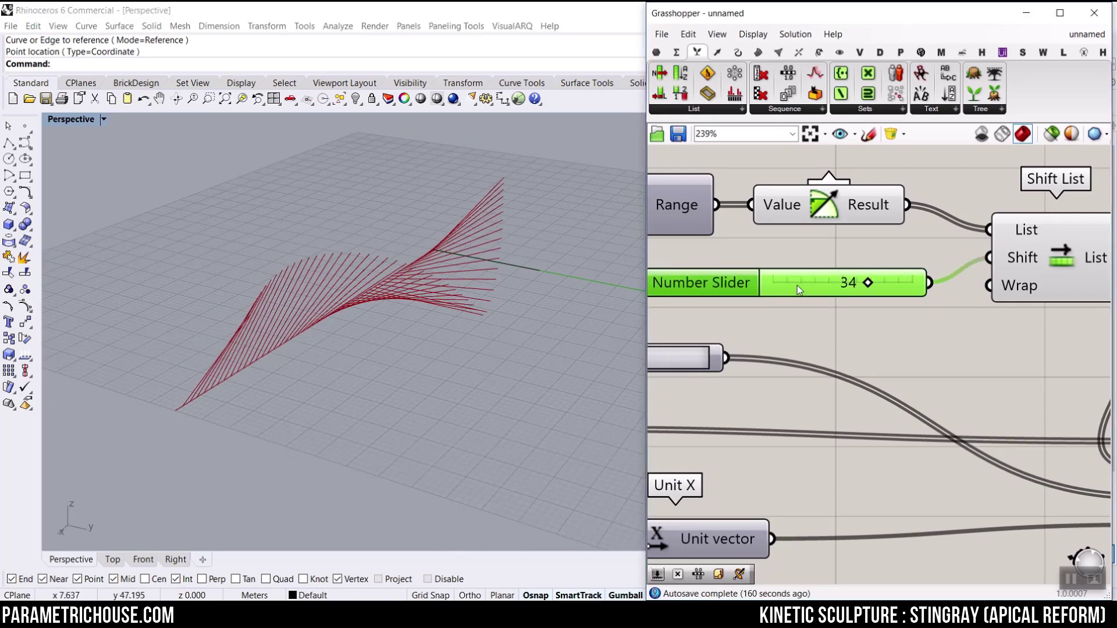
Step: Delete the number slider feeding Shift List's Shift input and place a Timer component below the Sine component
{"action": "key", "text": "Delete"}
{"action": "left_click", "coordinate": [657, 52]}
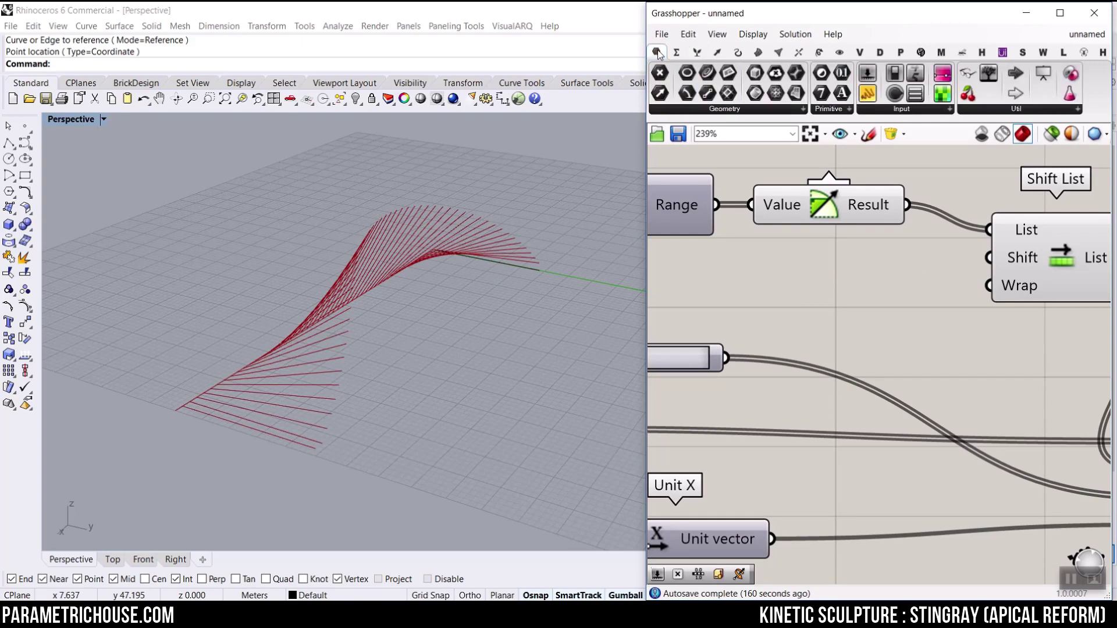
{"action": "left_click", "coordinate": [1040, 110]}
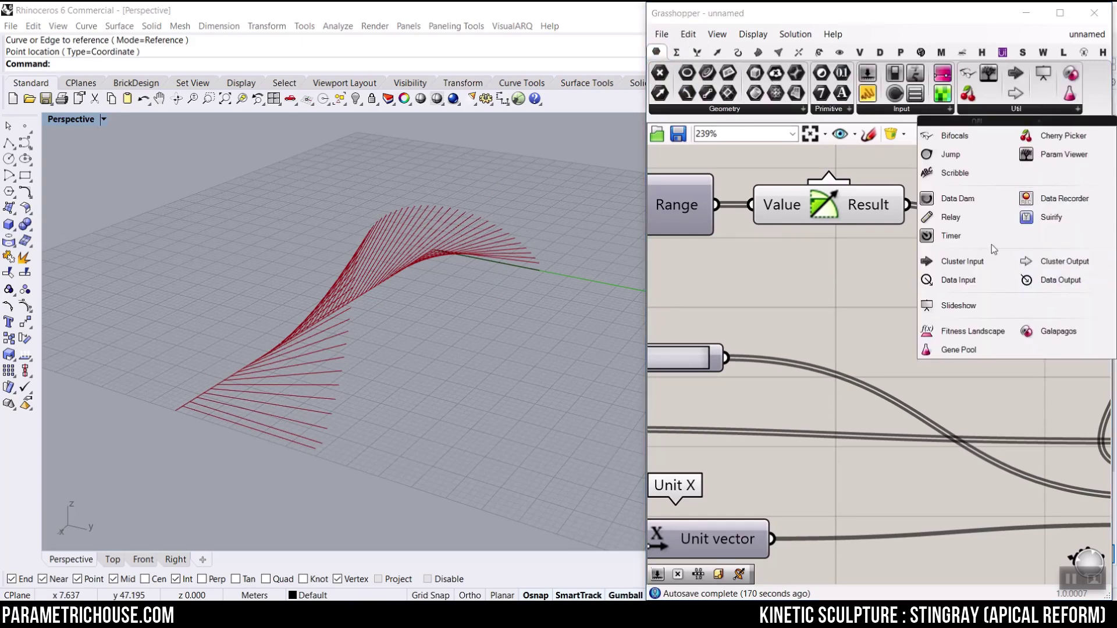
{"action": "left_click", "coordinate": [973, 236]}
{"action": "left_click", "coordinate": [831, 288]}
{"action": "right_click_drag", "start_coordinate": [829, 290], "coordinate": [922, 259]}
{"action": "left_click_drag", "start_coordinate": [925, 257], "coordinate": [833, 253]}
Step: Set the Timer's interval to 20 ms and move it to the empty canvas area above Sine
{"action": "right_click", "coordinate": [834, 253]}
{"action": "mouse_move", "coordinate": [875, 313]}
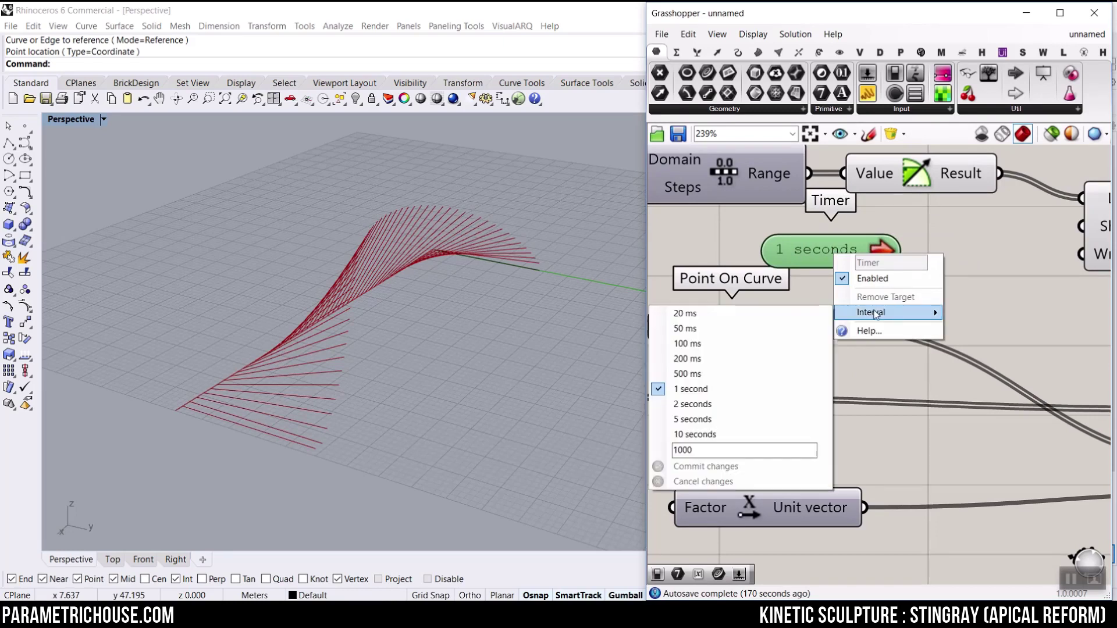
{"action": "left_click", "coordinate": [778, 313]}
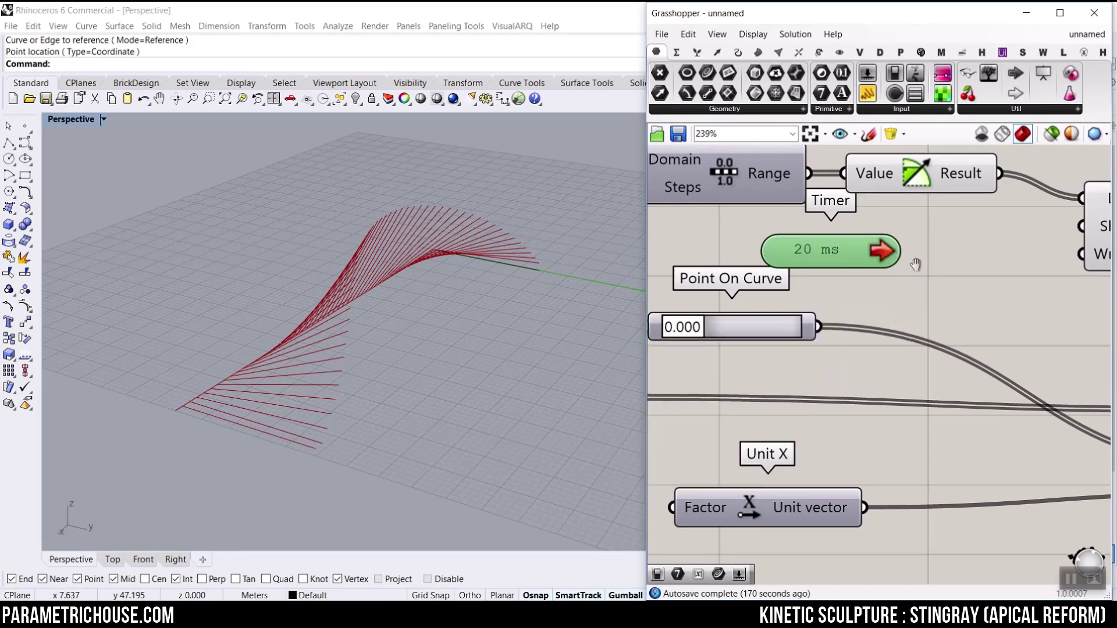
{"action": "scroll", "coordinate": [797, 454], "scroll_direction": "down", "scroll_amount": 3}
{"action": "left_click_drag", "start_coordinate": [805, 306], "coordinate": [810, 184]}
{"action": "right_click_drag", "start_coordinate": [824, 205], "coordinate": [813, 336]}
{"action": "scroll", "coordinate": [812, 336], "scroll_direction": "up", "scroll_amount": 5}
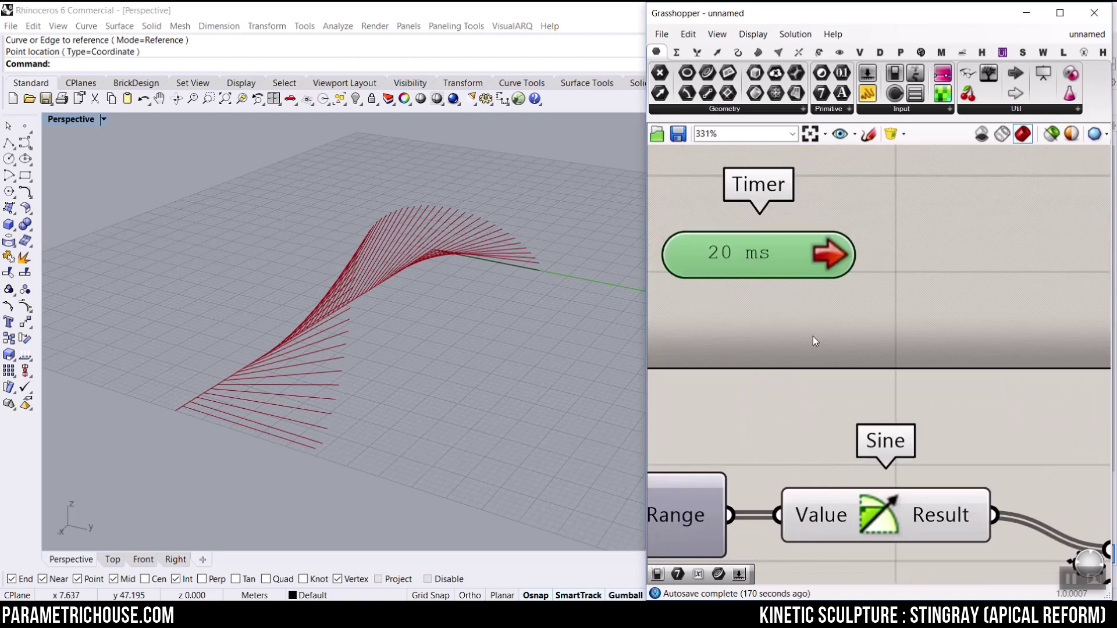
{"action": "scroll", "coordinate": [812, 336], "scroll_direction": "down", "scroll_amount": 3}
{"action": "left_click_drag", "start_coordinate": [791, 285], "coordinate": [801, 224]}
{"action": "scroll", "coordinate": [804, 271], "scroll_direction": "up", "scroll_amount": 2}
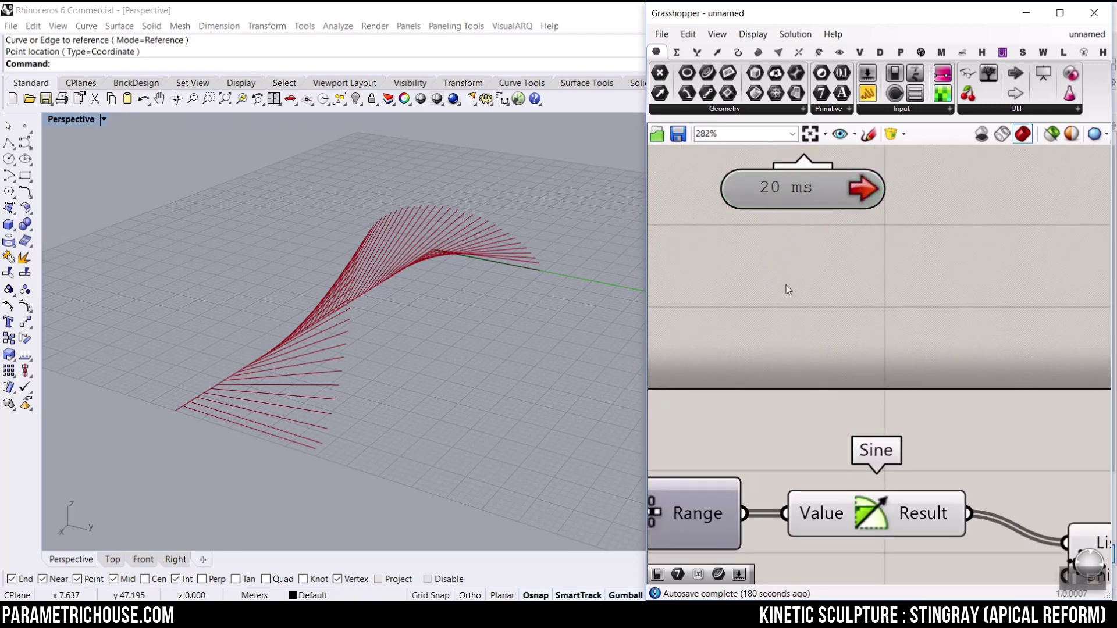
Step: Add a number slider with value 0.05 below the Timer and reposition the two components above the Sine component
{"action": "double_click", "coordinate": [786, 285]}
{"action": "type", "text": "0.05"}
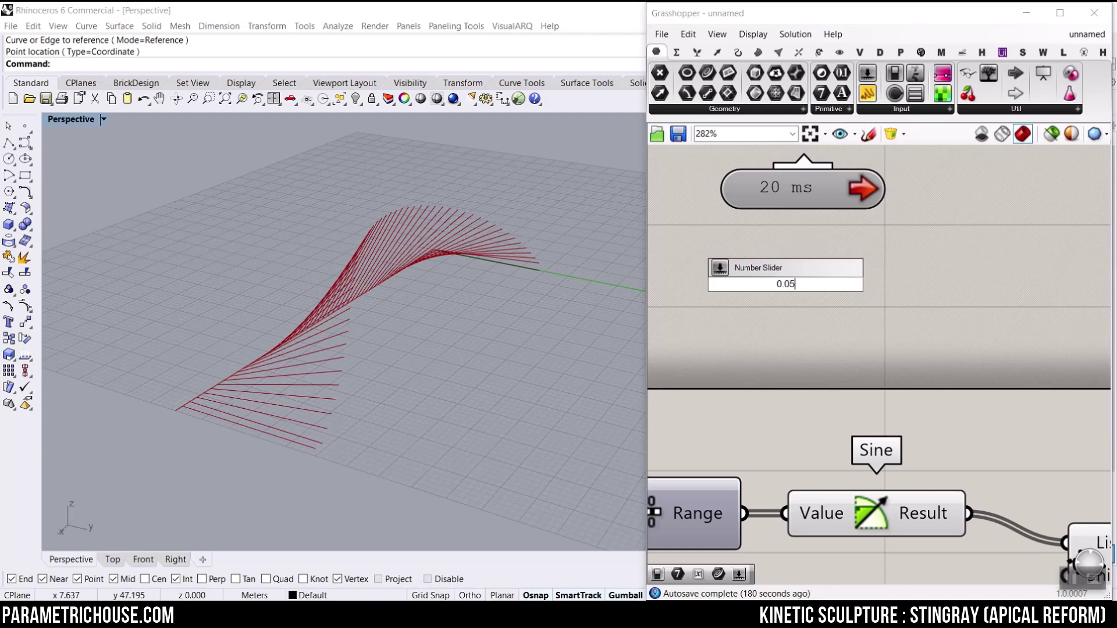
{"action": "key", "text": "Return"}
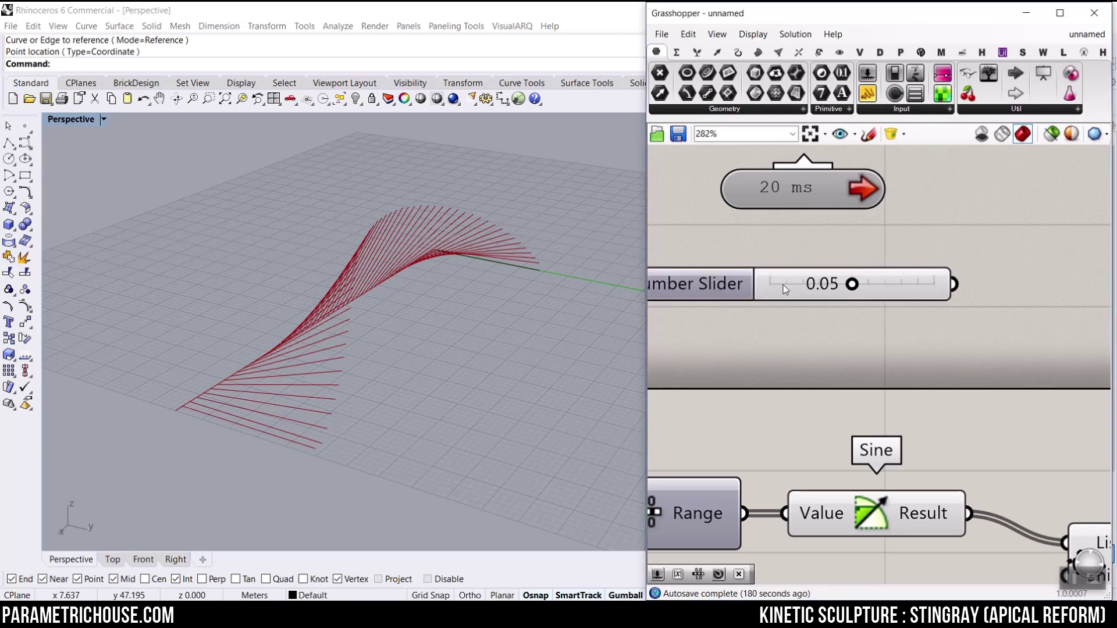
{"action": "scroll", "coordinate": [851, 269], "scroll_direction": "down", "scroll_amount": 2}
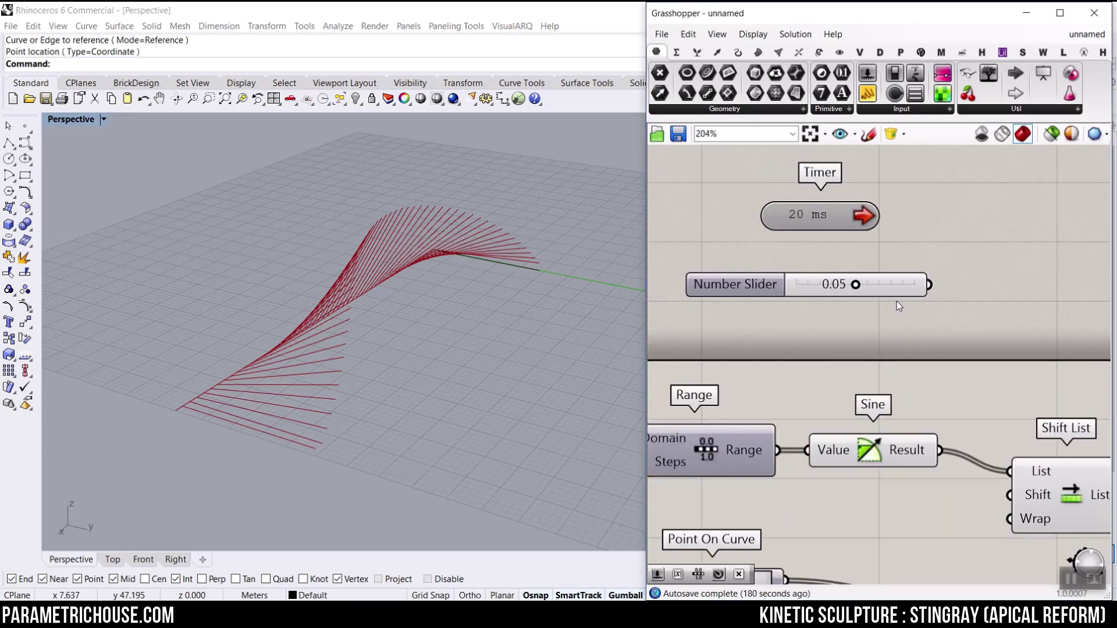
{"action": "left_click_drag", "start_coordinate": [898, 290], "coordinate": [862, 311]}
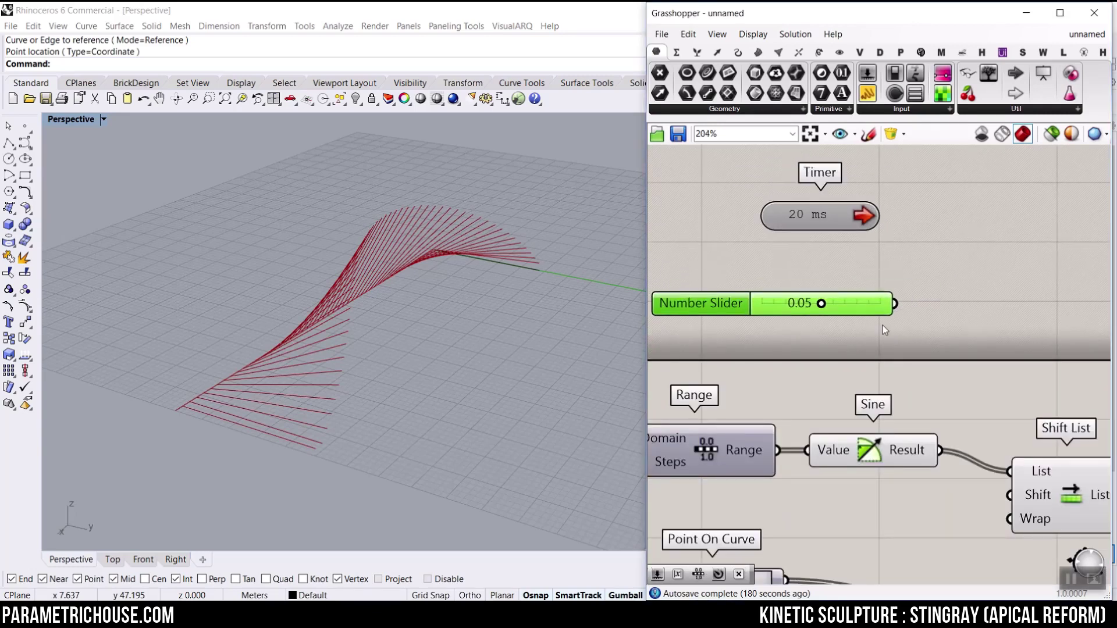
{"action": "right_click_drag", "start_coordinate": [906, 265], "coordinate": [889, 281]}
{"action": "left_click", "coordinate": [807, 242]}
{"action": "left_click_drag", "start_coordinate": [807, 242], "coordinate": [797, 266]}
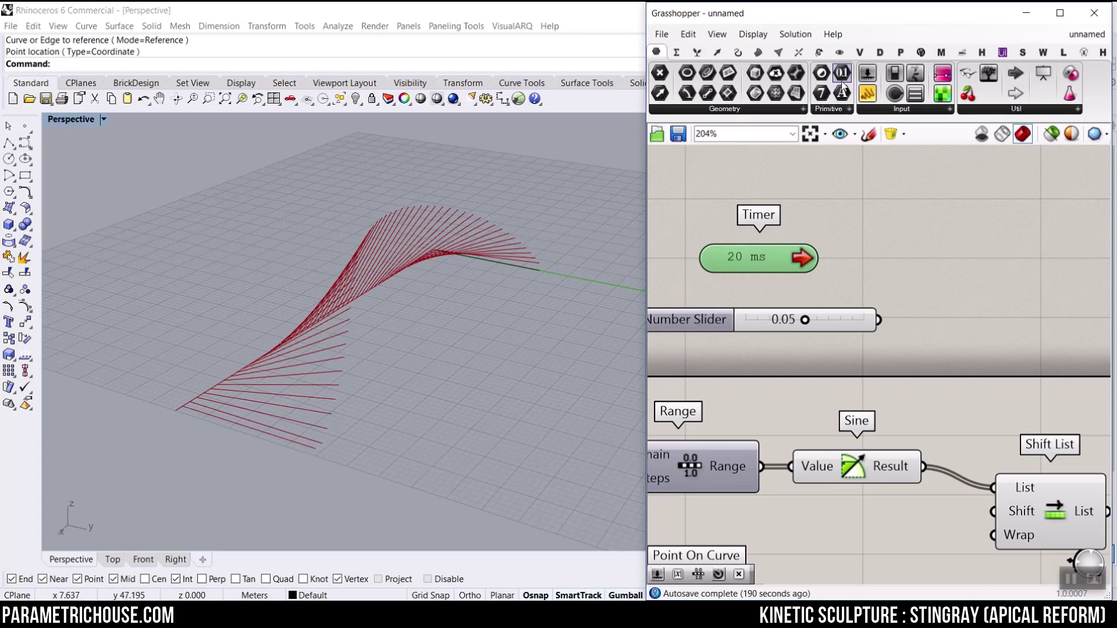
Step: Place a Number parameter beside the 0.05 slider, connect the slider to it, and attach the Timer to that parameter
{"action": "left_click_drag", "start_coordinate": [842, 74], "coordinate": [949, 306]}
{"action": "left_click_drag", "start_coordinate": [992, 305], "coordinate": [957, 319]}
{"action": "left_click_drag", "start_coordinate": [812, 244], "coordinate": [892, 229]}
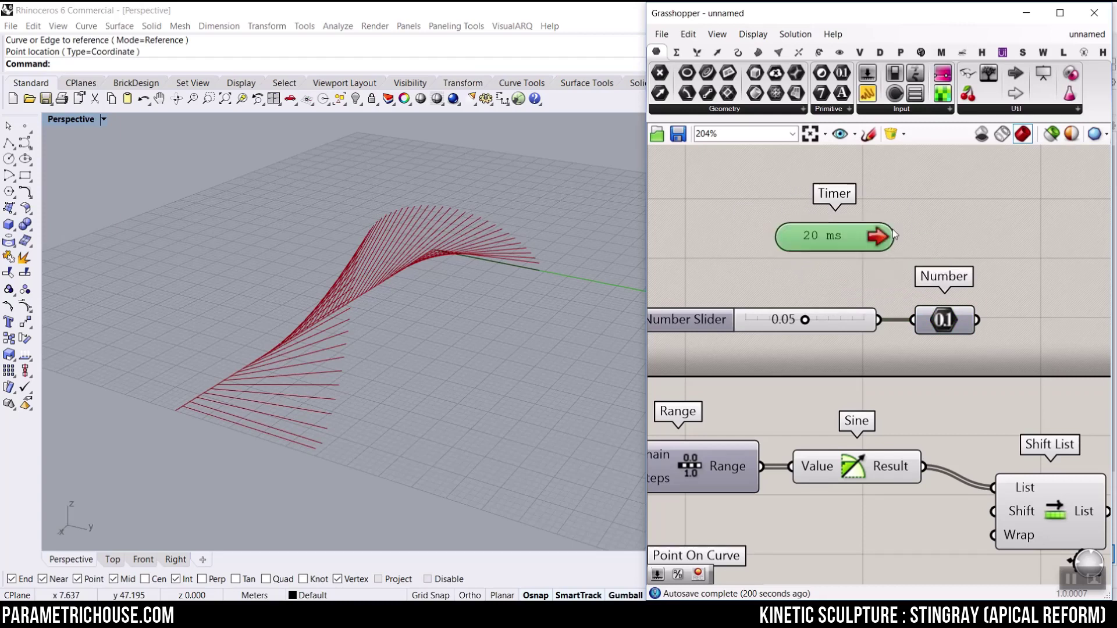
{"action": "right_click_drag", "start_coordinate": [942, 321], "coordinate": [835, 258]}
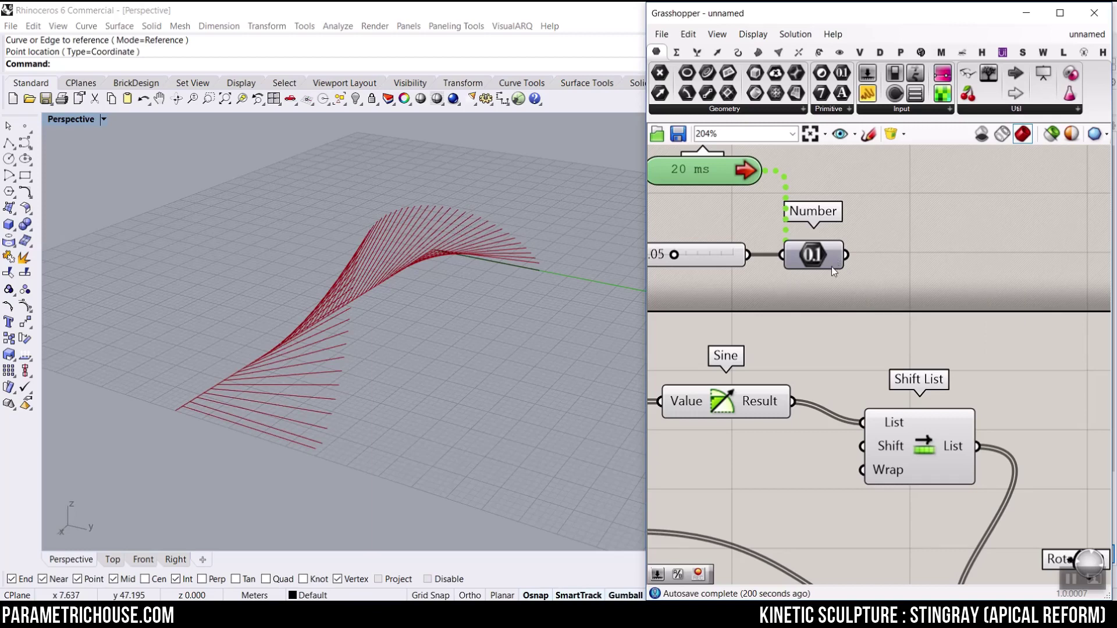
{"action": "right_click_drag", "start_coordinate": [891, 263], "coordinate": [885, 277]}
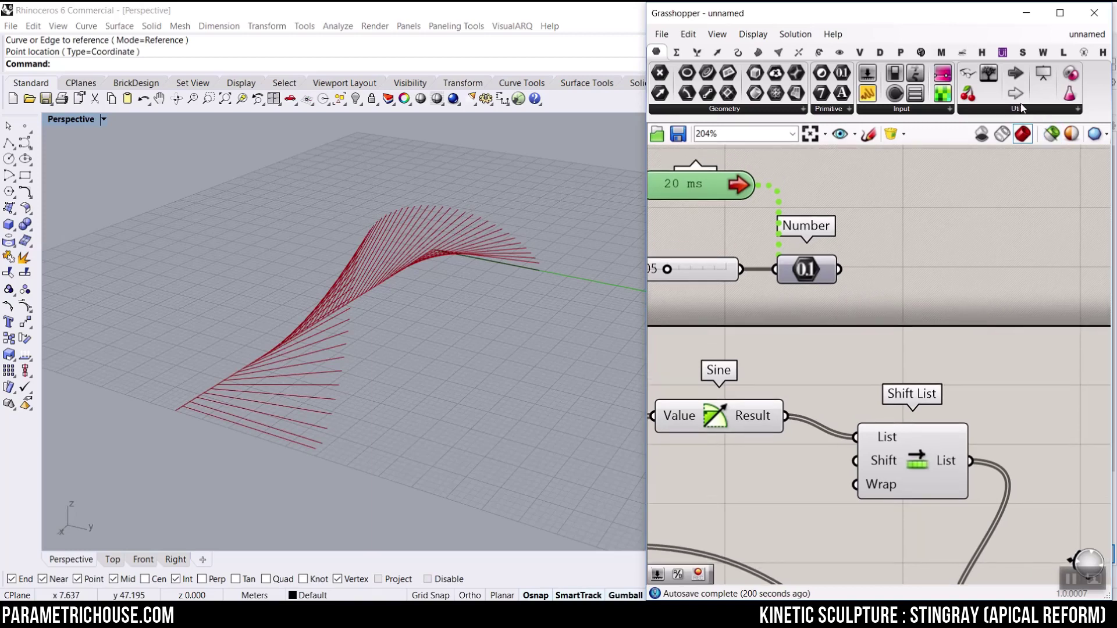
Step: Add a Data Recorder fed by the Number parameter and inspect its recorded values in a connected panel
{"action": "mouse_move", "coordinate": [1020, 111]}
{"action": "left_click_drag", "start_coordinate": [1047, 199], "coordinate": [880, 269]}
{"action": "right_click_drag", "start_coordinate": [941, 262], "coordinate": [850, 245]}
{"action": "left_click", "coordinate": [1023, 264]}
{"action": "mouse_move", "coordinate": [965, 258]}
{"action": "left_mouse_down"}
{"action": "mouse_move", "coordinate": [998, 236]}
{"action": "mouse_move", "coordinate": [978, 263]}
{"action": "left_mouse_up"}
{"action": "scroll", "coordinate": [906, 237], "scroll_direction": "down", "scroll_amount": 3}
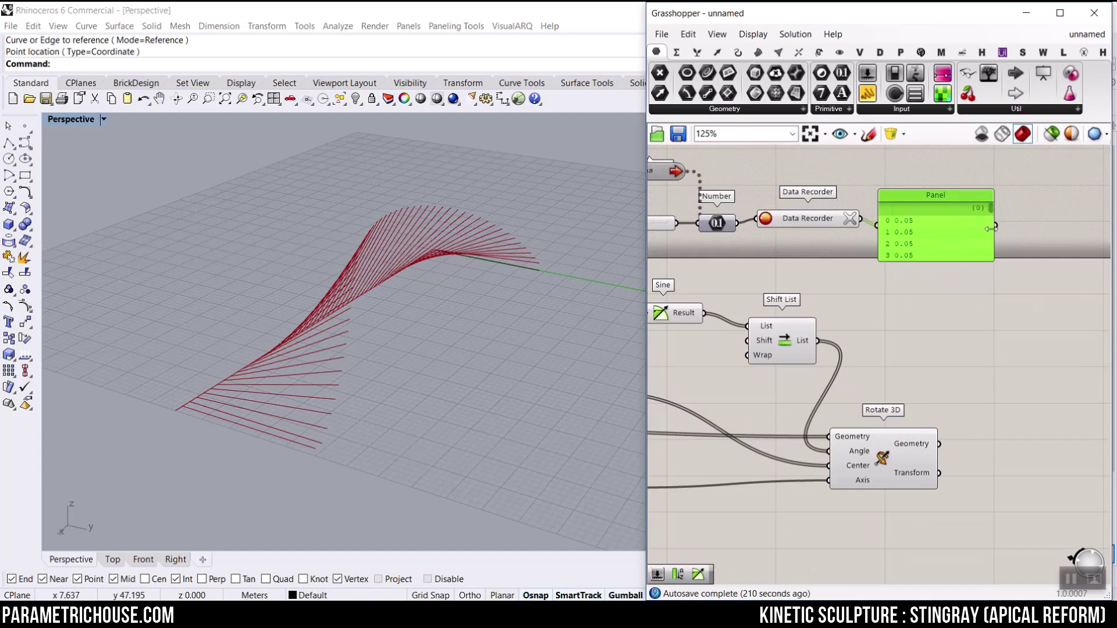
{"action": "scroll", "coordinate": [900, 263], "scroll_direction": "up", "scroll_amount": 4}
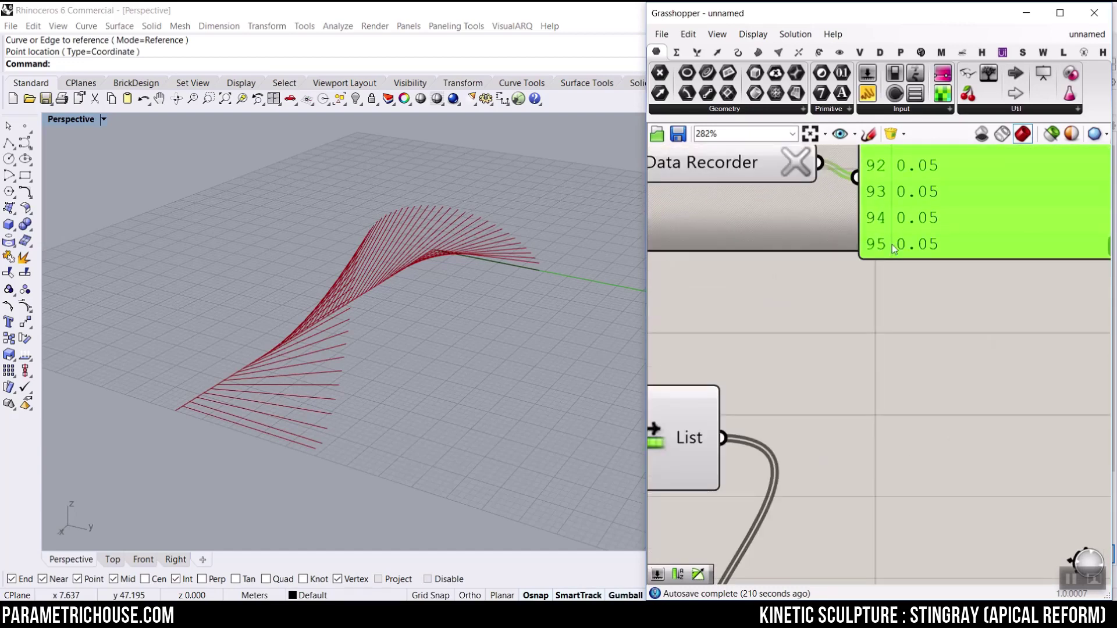
{"action": "scroll", "coordinate": [815, 244], "scroll_direction": "down", "scroll_amount": 4}
{"action": "scroll", "coordinate": [707, 213], "scroll_direction": "up", "scroll_amount": 1}
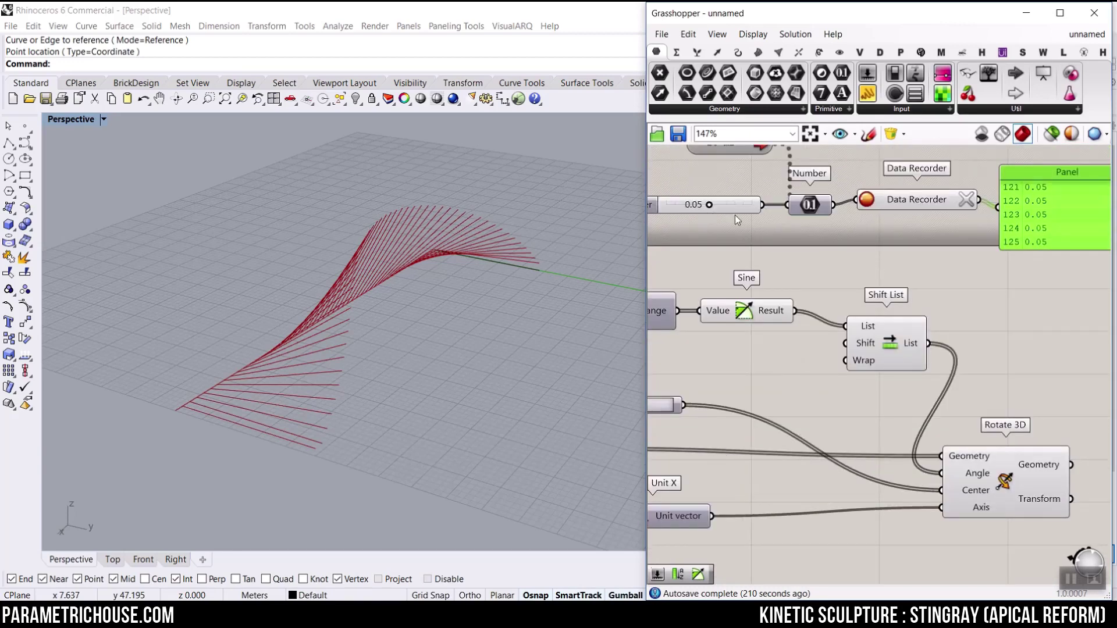
{"action": "right_click_drag", "start_coordinate": [944, 249], "coordinate": [811, 246]}
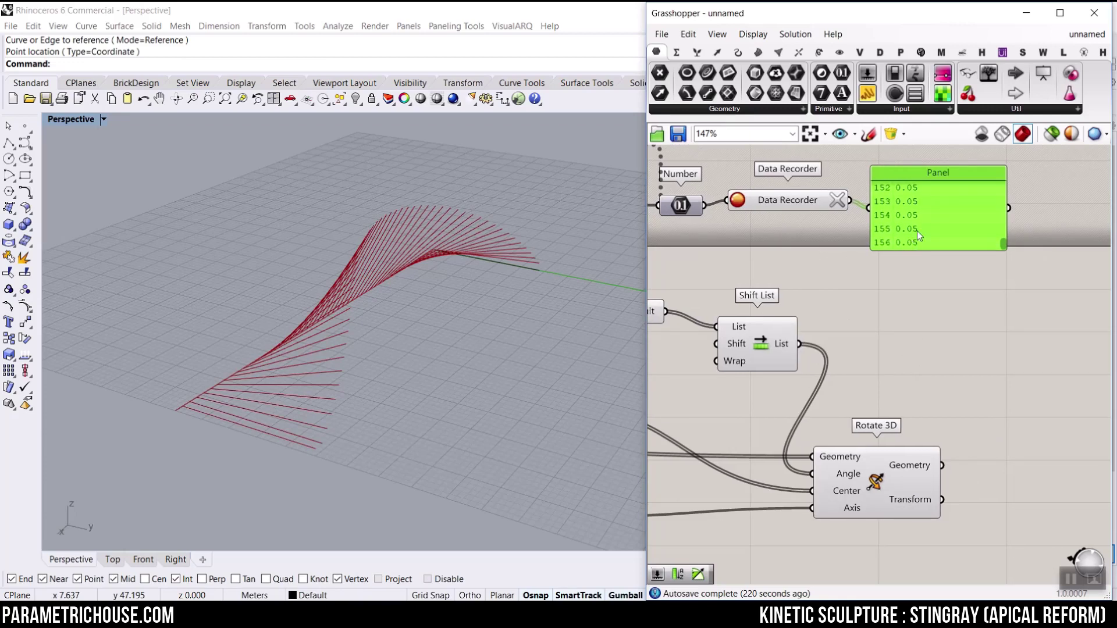
Step: Insert a Mass Addition component between the Data Recorder and the panel, sending its Result to the panel
{"action": "scroll", "coordinate": [898, 285], "scroll_direction": "up", "scroll_amount": 2}
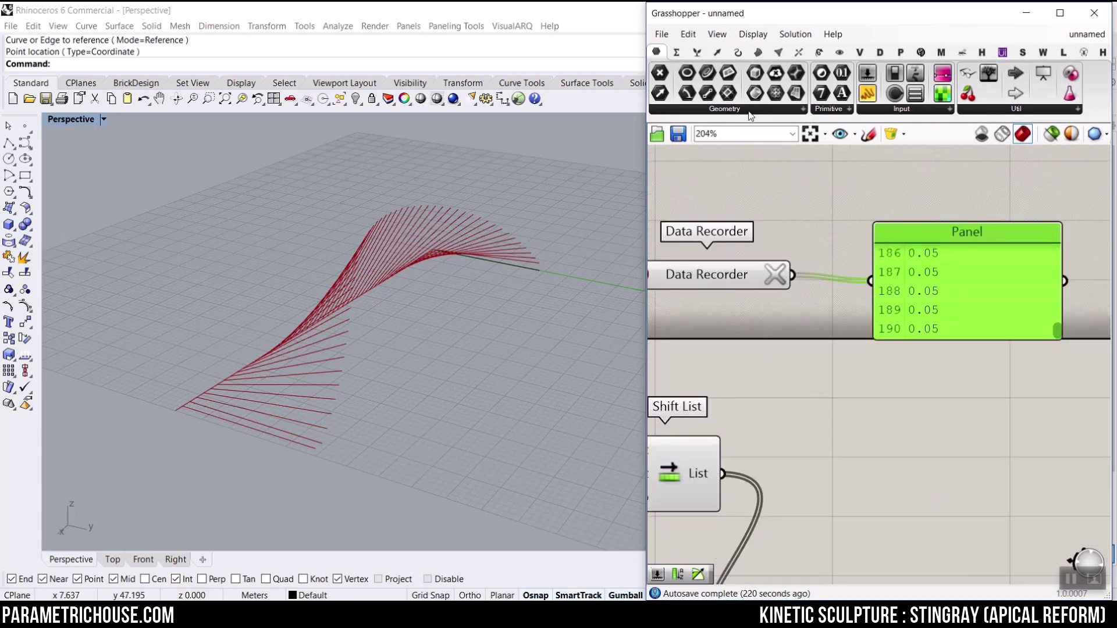
{"action": "left_click", "coordinate": [690, 54]}
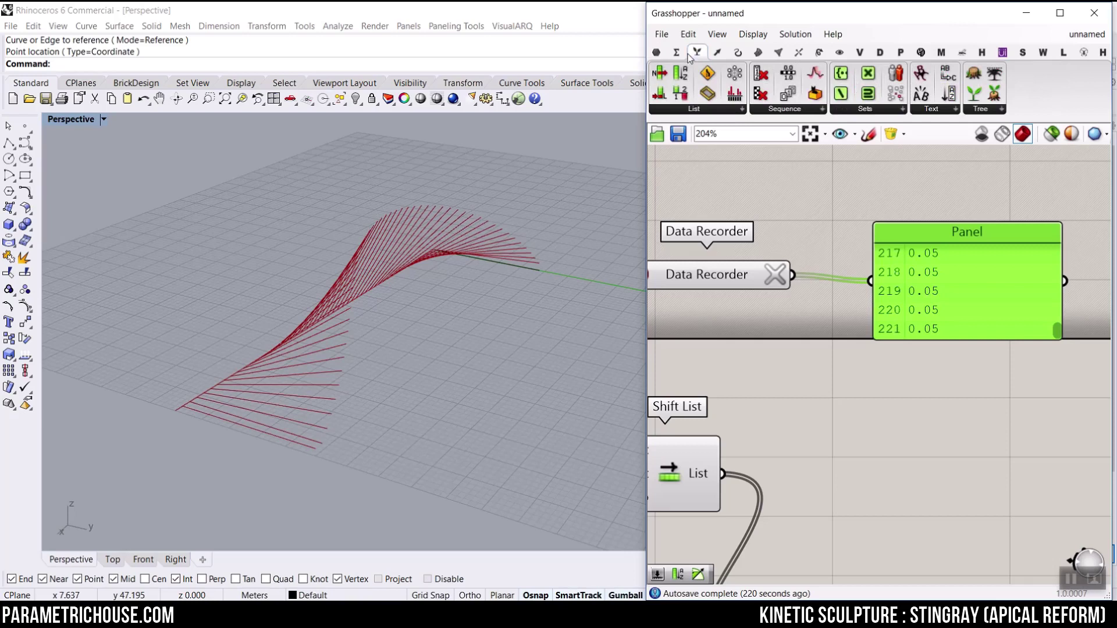
{"action": "left_click", "coordinate": [676, 52]}
{"action": "left_click_drag", "start_coordinate": [832, 93], "coordinate": [850, 150]}
{"action": "mouse_move", "coordinate": [871, 307]}
{"action": "left_mouse_down"}
{"action": "mouse_move", "coordinate": [967, 315]}
{"action": "mouse_move", "coordinate": [909, 278]}
{"action": "mouse_move", "coordinate": [878, 292]}
{"action": "left_mouse_up"}
{"action": "left_click_drag", "start_coordinate": [985, 266], "coordinate": [1010, 253]}
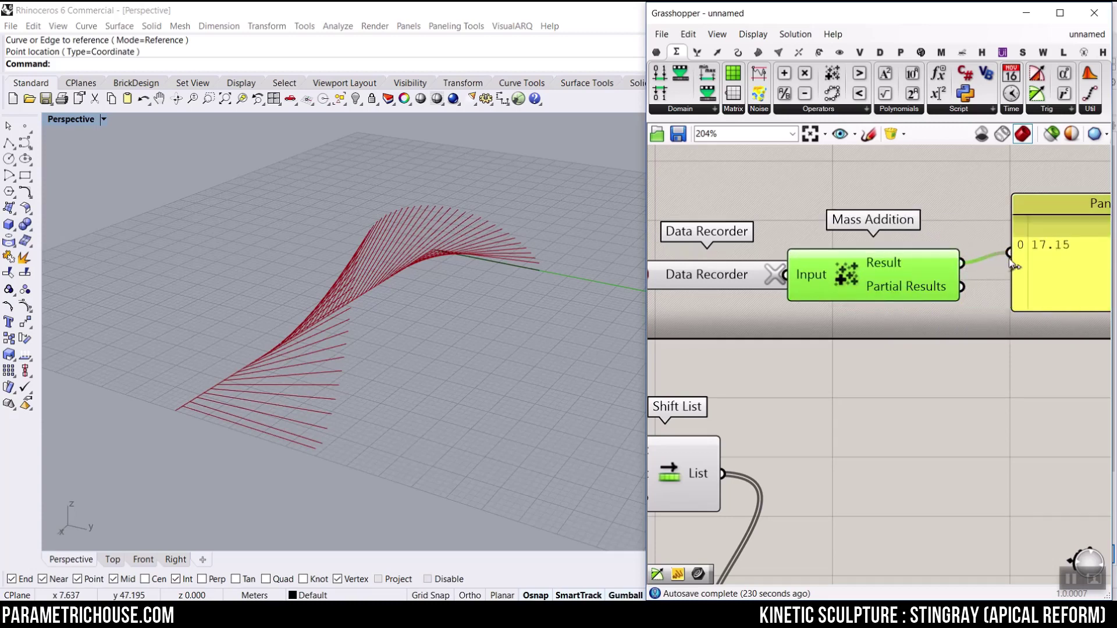
{"action": "scroll", "coordinate": [1007, 267], "scroll_direction": "down", "scroll_amount": 2}
{"action": "left_click_drag", "start_coordinate": [874, 274], "coordinate": [898, 209]}
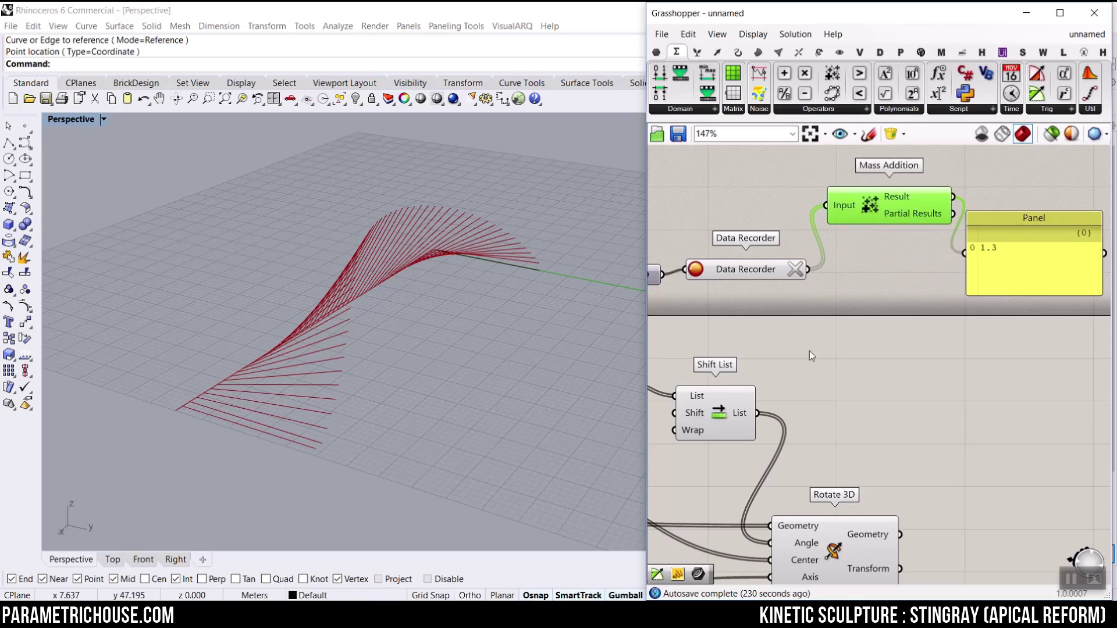
Step: Move the panel farther from Mass Addition and bring Mass Addition level with the Data Recorder, checking the running total
{"action": "scroll", "coordinate": [853, 342], "scroll_direction": "down", "scroll_amount": 3}
{"action": "right_click_drag", "start_coordinate": [749, 331], "coordinate": [809, 319]}
{"action": "scroll", "coordinate": [743, 287], "scroll_direction": "up", "scroll_amount": 2}
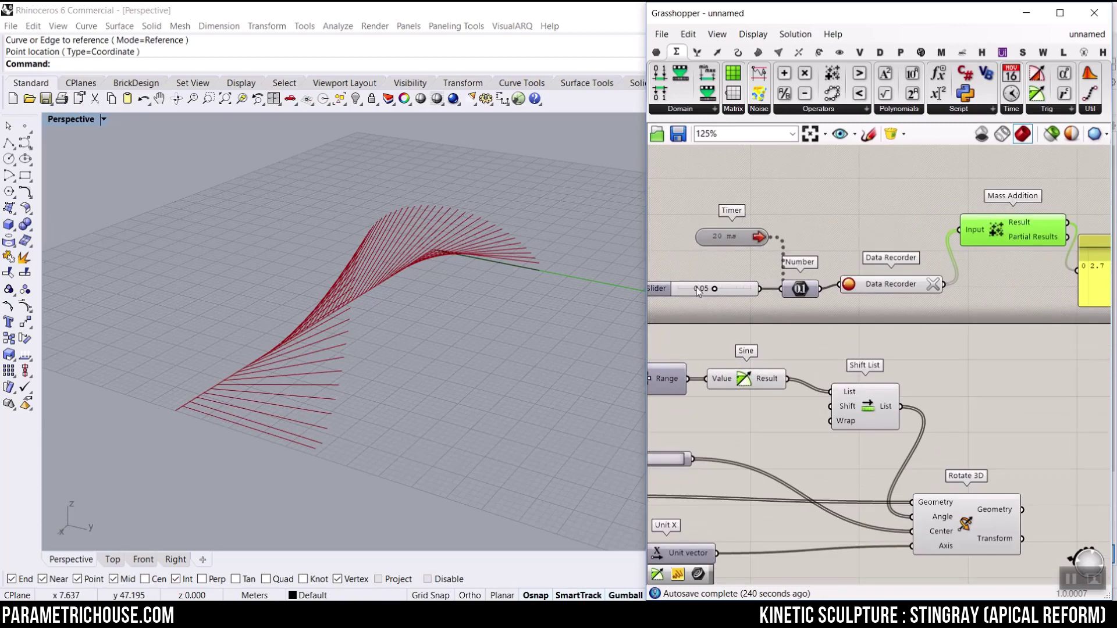
{"action": "scroll", "coordinate": [694, 295], "scroll_direction": "down", "scroll_amount": 4}
{"action": "scroll", "coordinate": [858, 276], "scroll_direction": "up", "scroll_amount": 4}
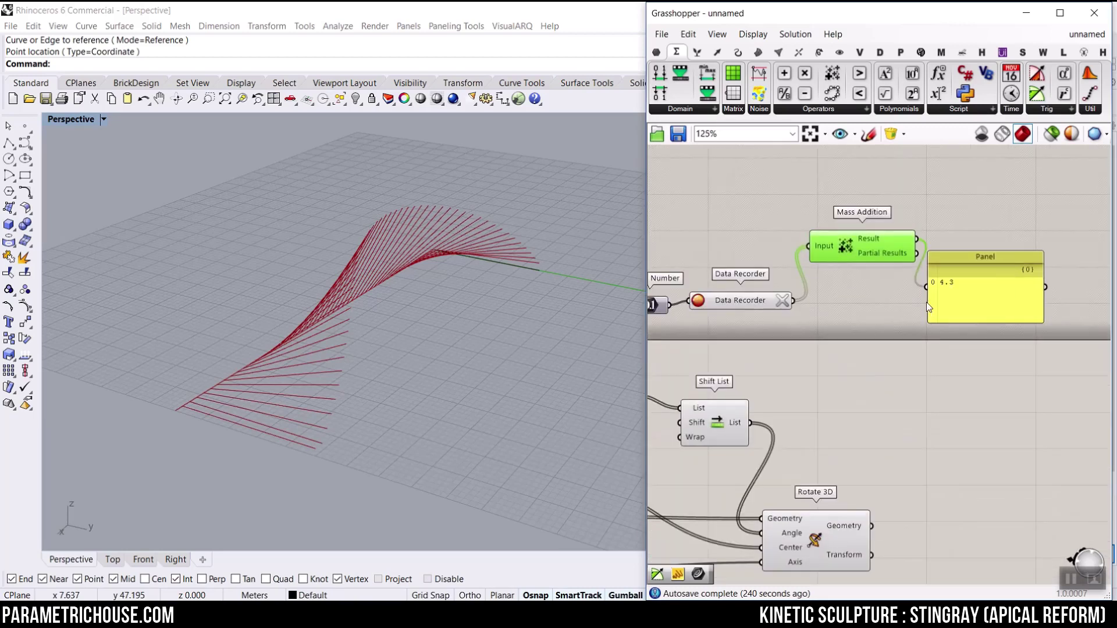
{"action": "left_click", "coordinate": [971, 298]}
{"action": "left_click_drag", "start_coordinate": [971, 298], "coordinate": [991, 309]}
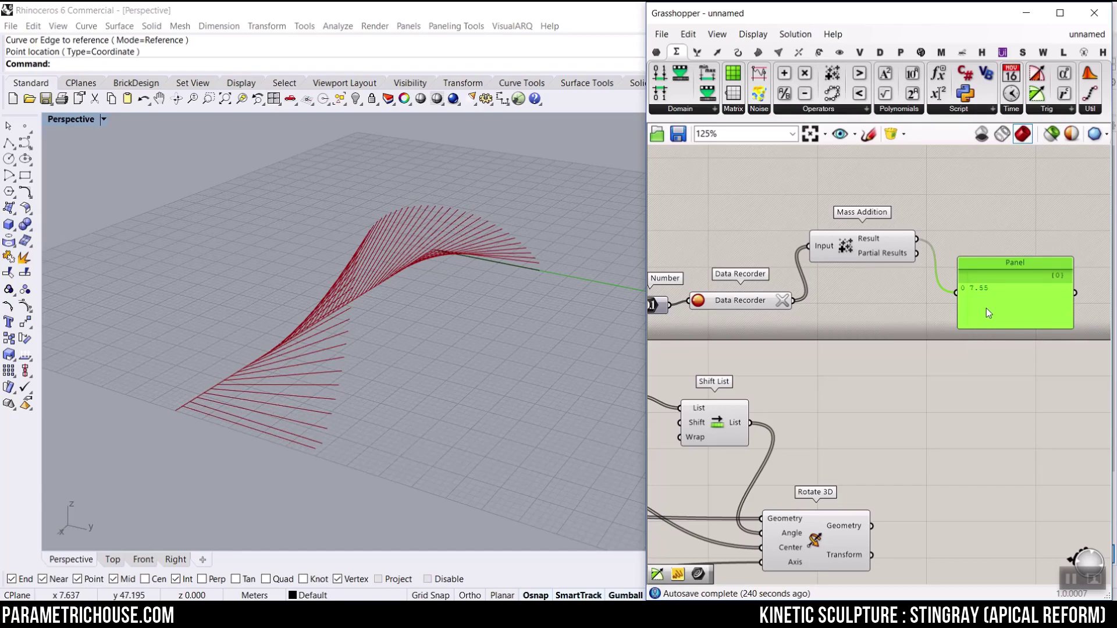
{"action": "right_click_drag", "start_coordinate": [843, 374], "coordinate": [946, 275]}
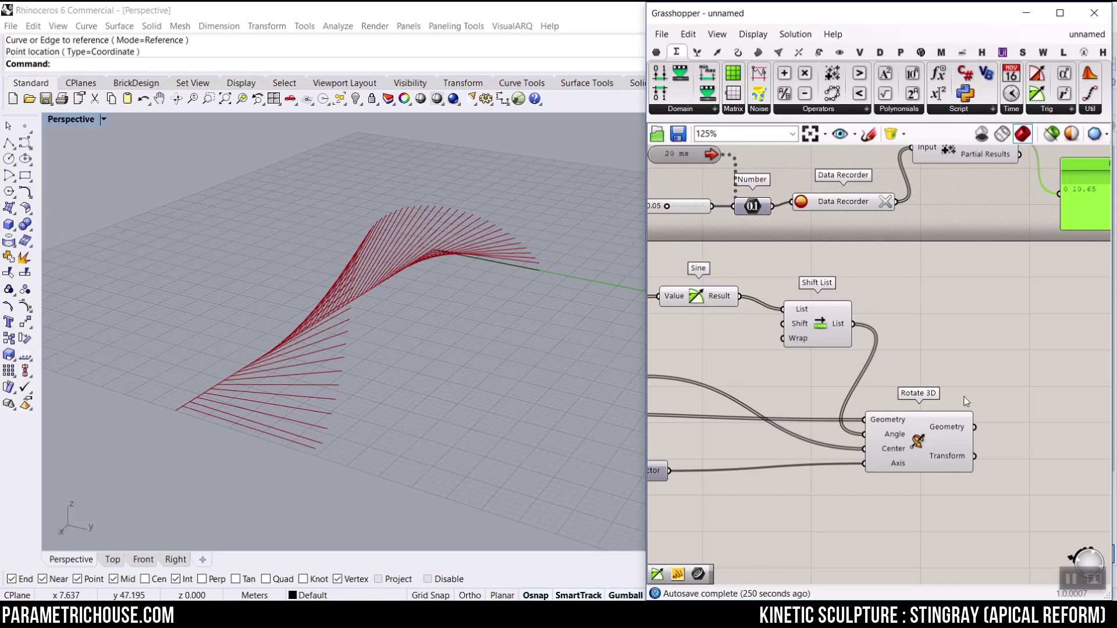
{"action": "right_click_drag", "start_coordinate": [971, 234], "coordinate": [936, 314]}
{"action": "scroll", "coordinate": [936, 314], "scroll_direction": "down", "scroll_amount": 3}
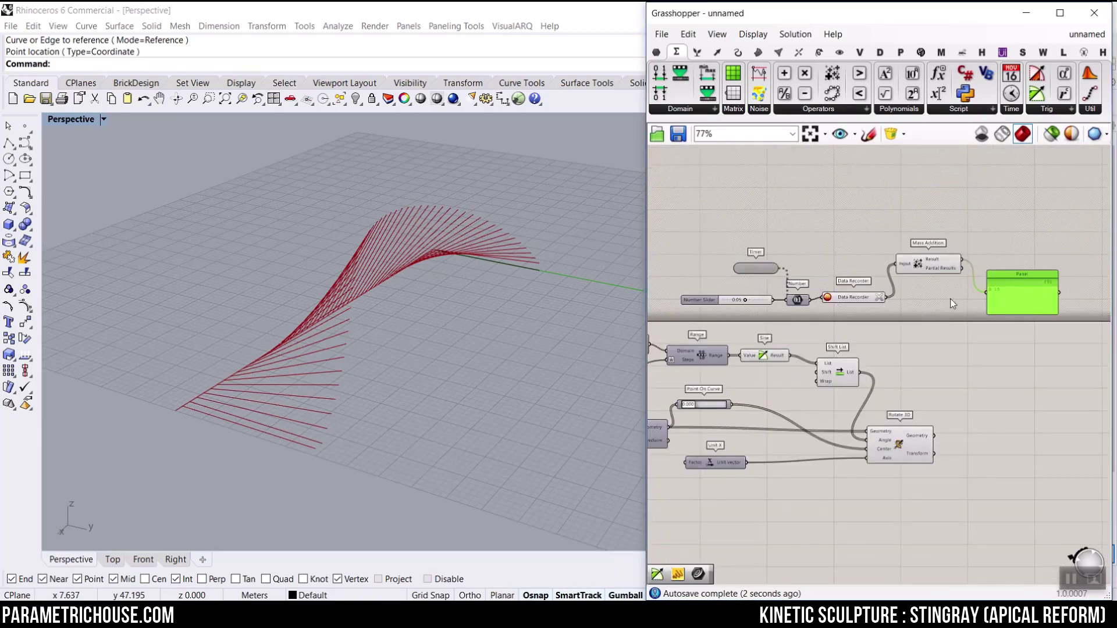
{"action": "scroll", "coordinate": [1003, 307], "scroll_direction": "up", "scroll_amount": 4}
{"action": "left_click_drag", "start_coordinate": [843, 233], "coordinate": [850, 303]}
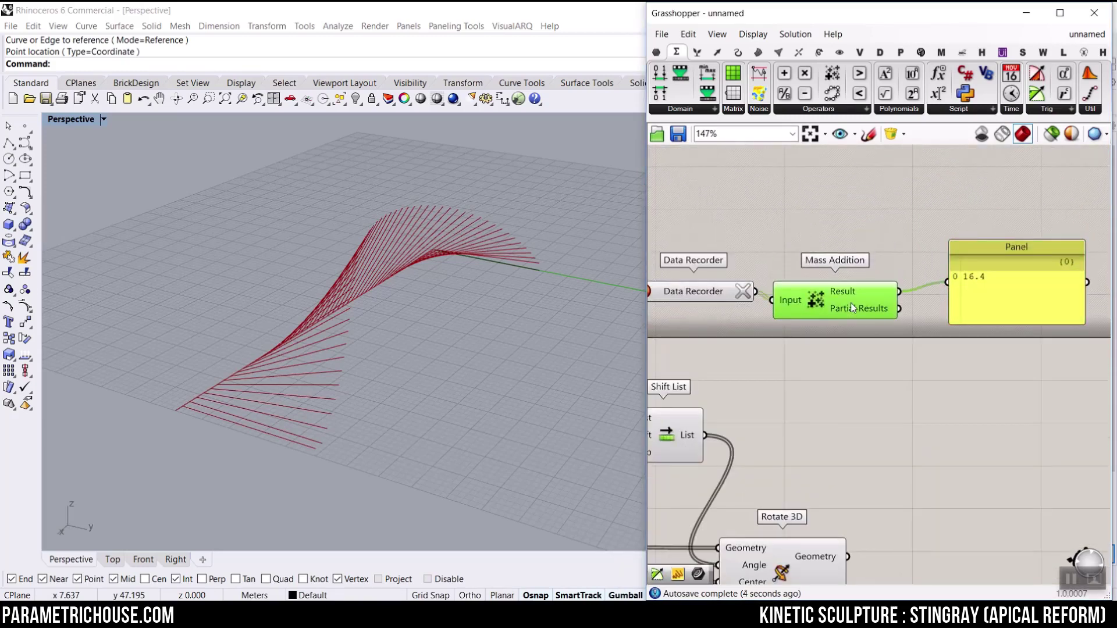
Step: Move the Rotate 3D and Shift List components farther away from Sine to open up space between them
{"action": "scroll", "coordinate": [882, 312], "scroll_direction": "down", "scroll_amount": 5}
{"action": "scroll", "coordinate": [813, 338], "scroll_direction": "up", "scroll_amount": 6}
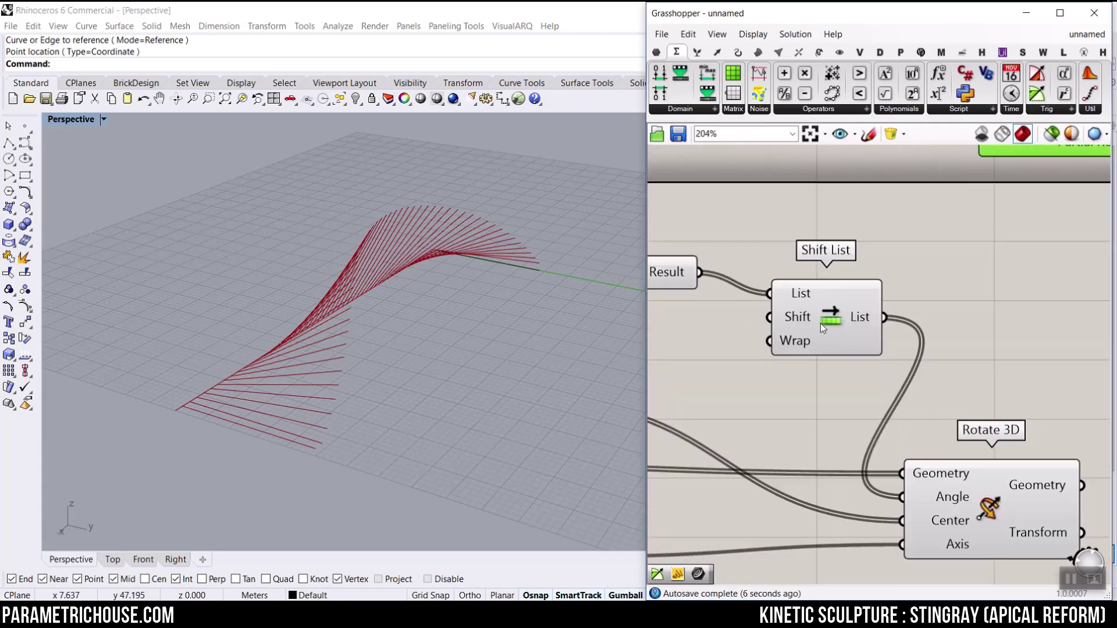
{"action": "scroll", "coordinate": [778, 318], "scroll_direction": "down", "scroll_amount": 3}
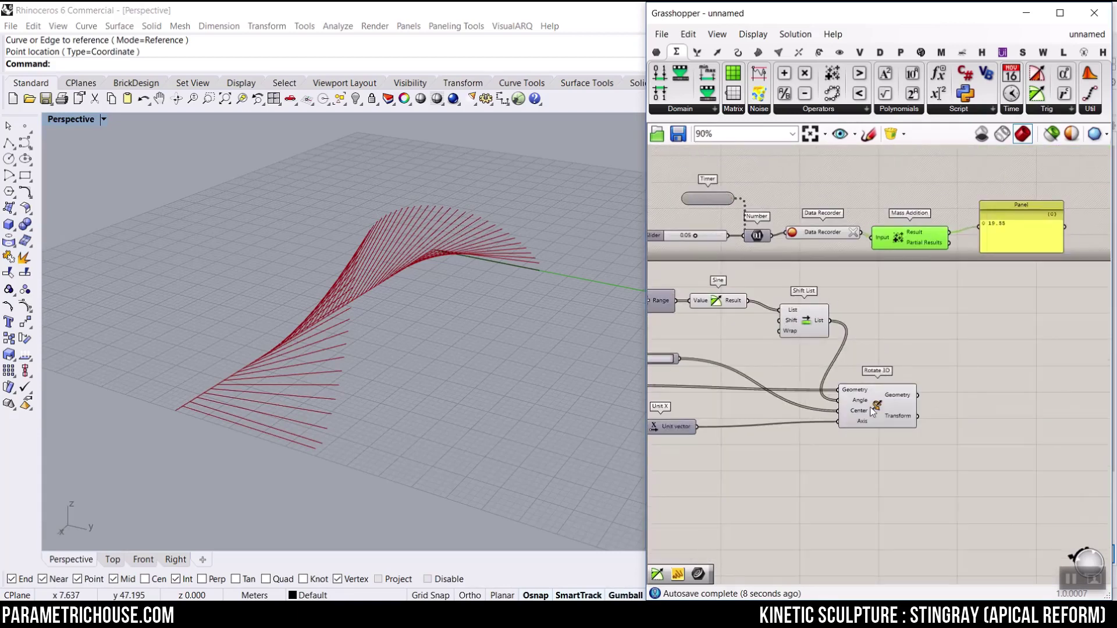
{"action": "left_click_drag", "start_coordinate": [872, 411], "coordinate": [935, 413]}
{"action": "left_click_drag", "start_coordinate": [816, 331], "coordinate": [847, 331]}
Step: Add a Multiplication component below Mass Addition, feeding the Linear Array's count slider into A and Mass Addition's Result into B
{"action": "right_click_drag", "start_coordinate": [675, 349], "coordinate": [841, 334]}
{"action": "right_click_drag", "start_coordinate": [655, 401], "coordinate": [780, 376]}
{"action": "scroll", "coordinate": [773, 409], "scroll_direction": "up", "scroll_amount": 4}
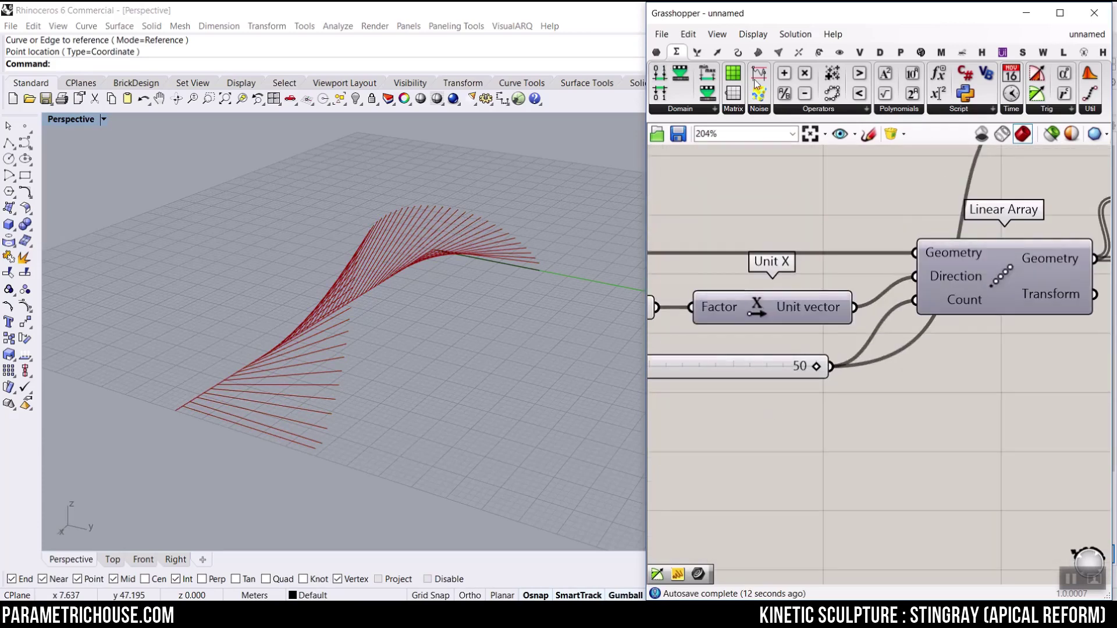
{"action": "left_click_drag", "start_coordinate": [895, 395], "coordinate": [1044, 314]}
{"action": "scroll", "coordinate": [727, 431], "scroll_direction": "down", "scroll_amount": 6}
{"action": "scroll", "coordinate": [1044, 313], "scroll_direction": "up", "scroll_amount": 5}
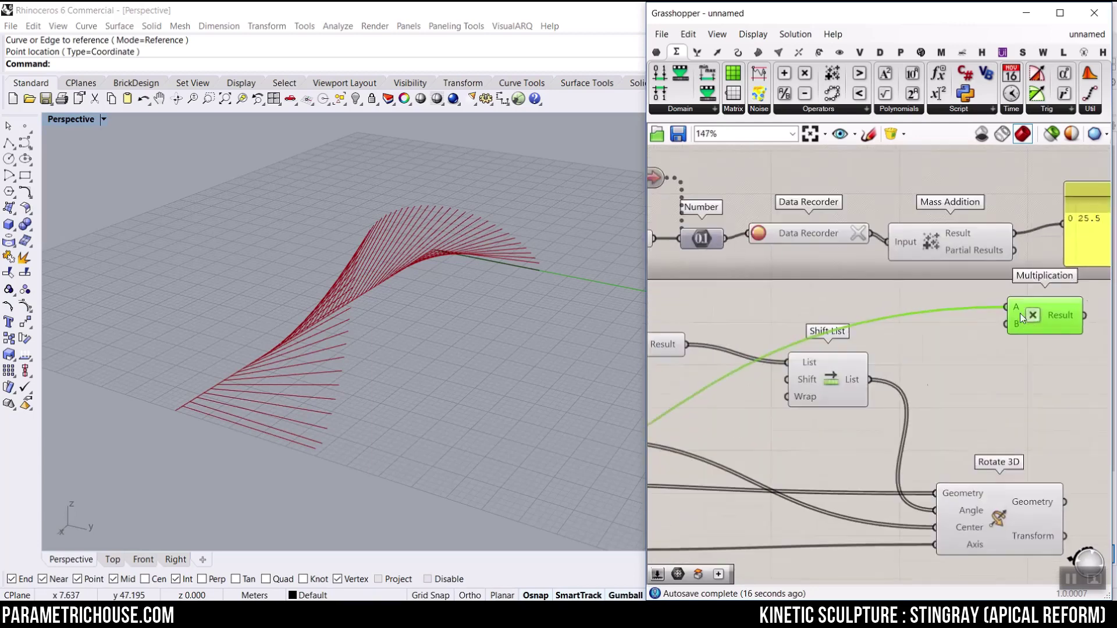
{"action": "scroll", "coordinate": [1023, 234], "scroll_direction": "up", "scroll_amount": 2}
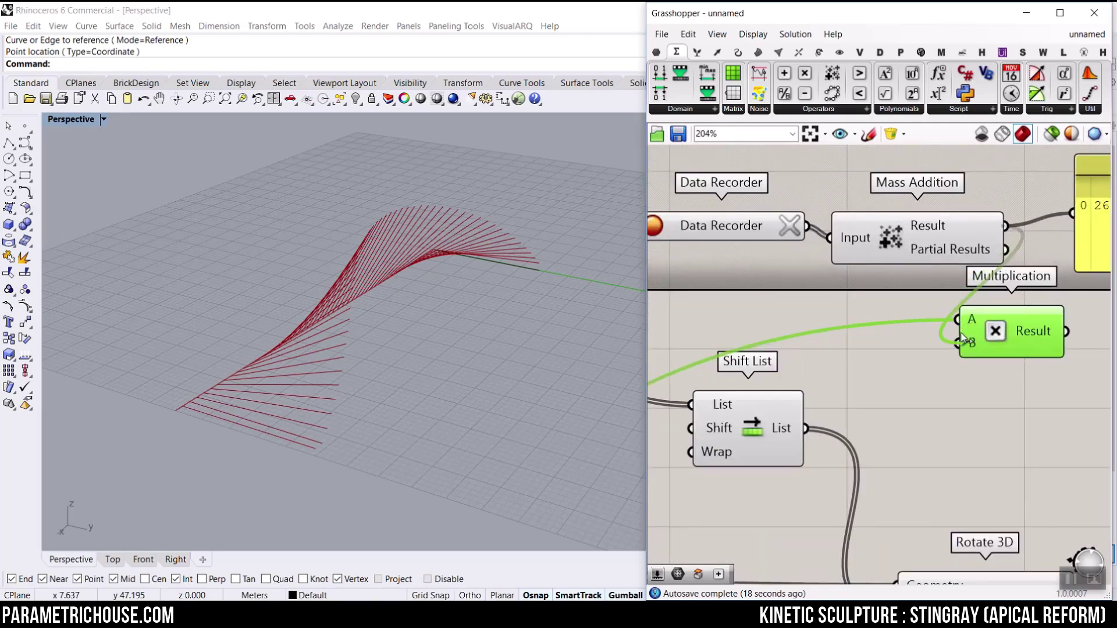
{"action": "scroll", "coordinate": [968, 344], "scroll_direction": "down", "scroll_amount": 2}
{"action": "right_click_drag", "start_coordinate": [968, 344], "coordinate": [1010, 282]}
{"action": "left_click_drag", "start_coordinate": [1033, 281], "coordinate": [1010, 295]}
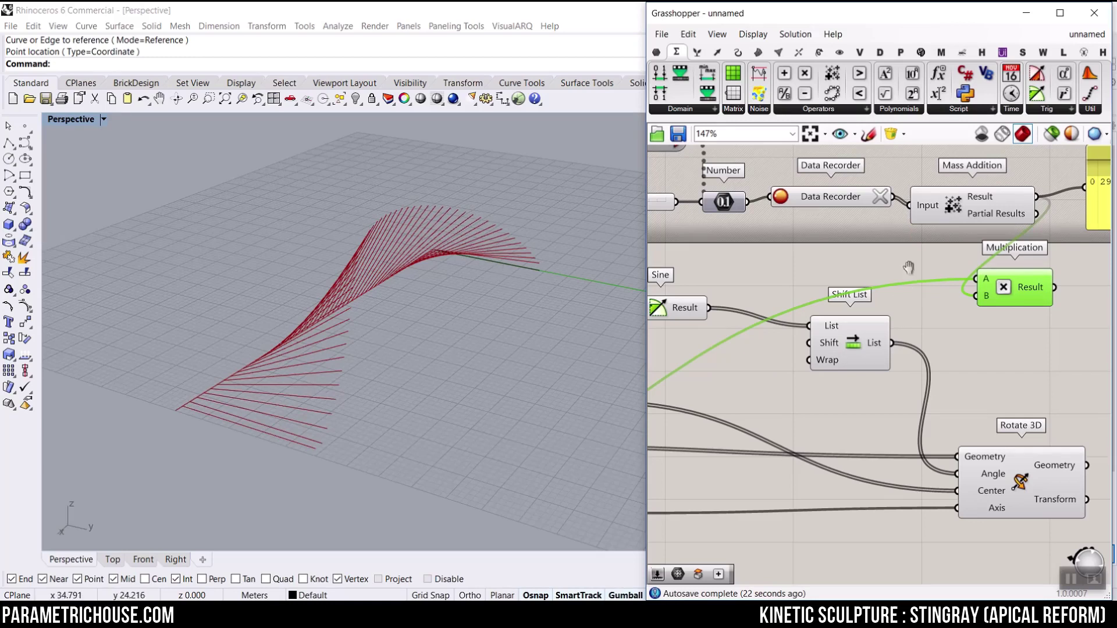
{"action": "scroll", "coordinate": [909, 267], "scroll_direction": "up", "scroll_amount": 3}
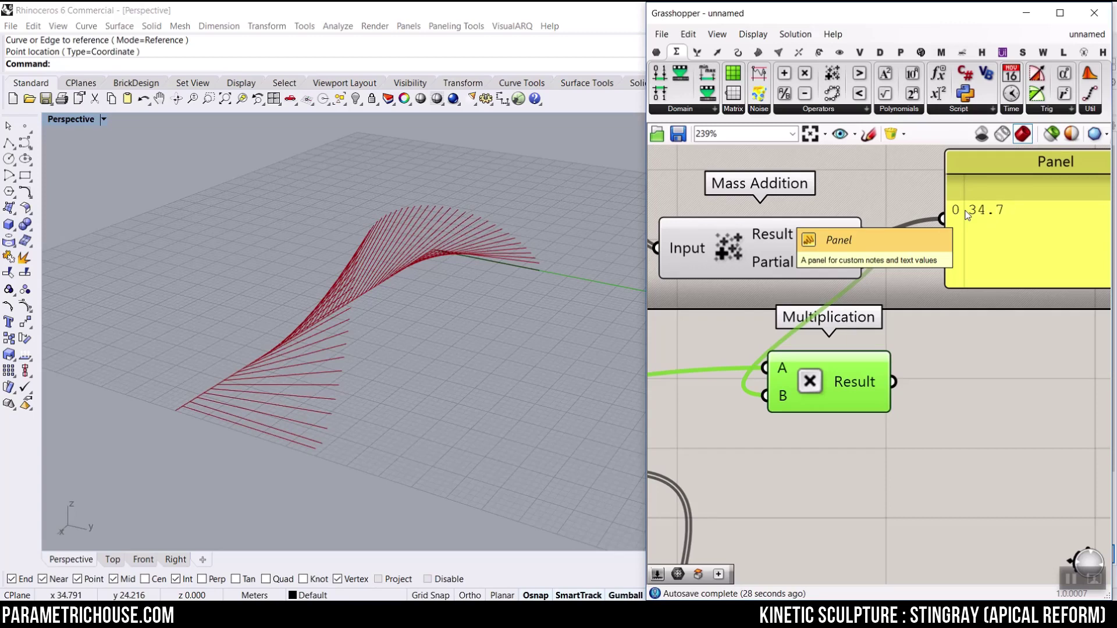
Step: Feed Multiplication's Result into Shift List's Shift input, placing Shift List beside Multiplication and Rotate 3D farther along
{"action": "scroll", "coordinate": [968, 216], "scroll_direction": "down", "scroll_amount": 3}
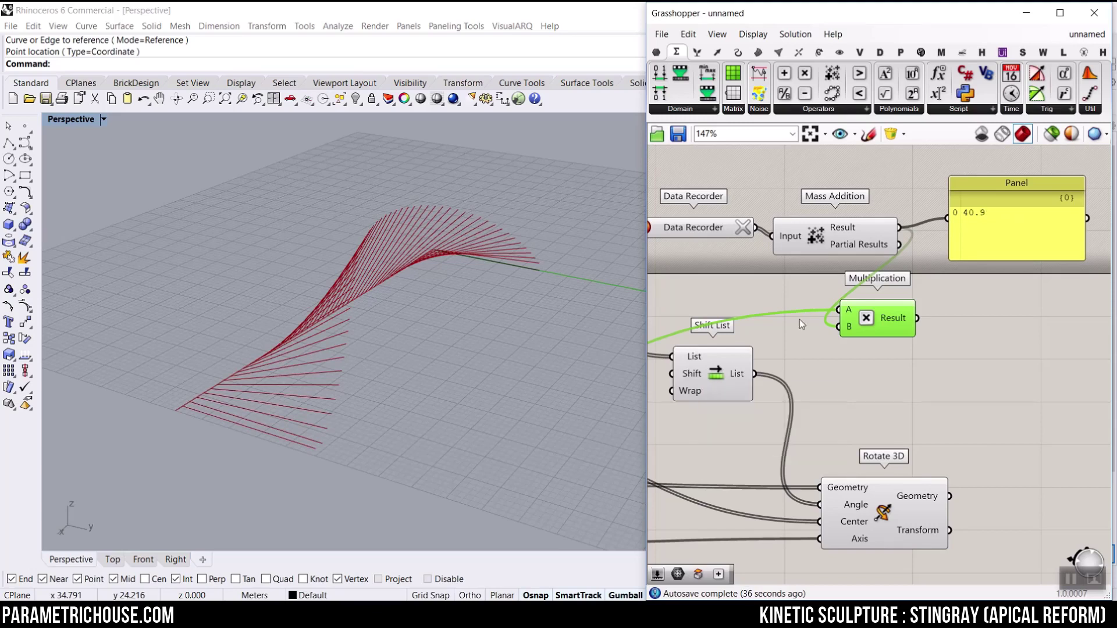
{"action": "scroll", "coordinate": [861, 327], "scroll_direction": "down", "scroll_amount": 2}
{"action": "left_click_drag", "start_coordinate": [930, 512], "coordinate": [968, 360]}
{"action": "left_click", "coordinate": [941, 316]}
{"action": "scroll", "coordinate": [941, 316], "scroll_direction": "up", "scroll_amount": 2}
{"action": "left_click_drag", "start_coordinate": [859, 320], "coordinate": [852, 336]}
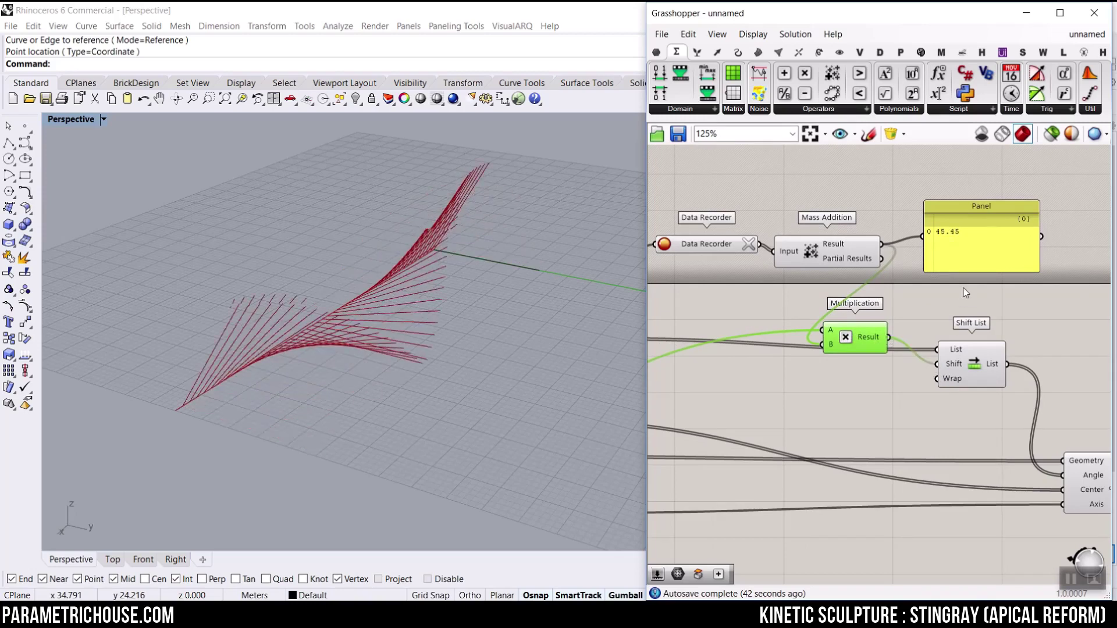
Step: Delete the panel after Mass Addition and set the number slider feeding the Timer-driven Number to 0.06
{"action": "left_click", "coordinate": [971, 252]}
{"action": "key", "text": "Delete"}
{"action": "scroll", "coordinate": [861, 343], "scroll_direction": "down", "scroll_amount": 5}
{"action": "left_click_drag", "start_coordinate": [855, 340], "coordinate": [854, 368]}
{"action": "scroll", "coordinate": [851, 319], "scroll_direction": "up", "scroll_amount": 3}
{"action": "right_click_drag", "start_coordinate": [756, 325], "coordinate": [855, 330]}
{"action": "scroll", "coordinate": [739, 287], "scroll_direction": "up", "scroll_amount": 5}
{"action": "left_click_drag", "start_coordinate": [739, 288], "coordinate": [792, 282]}
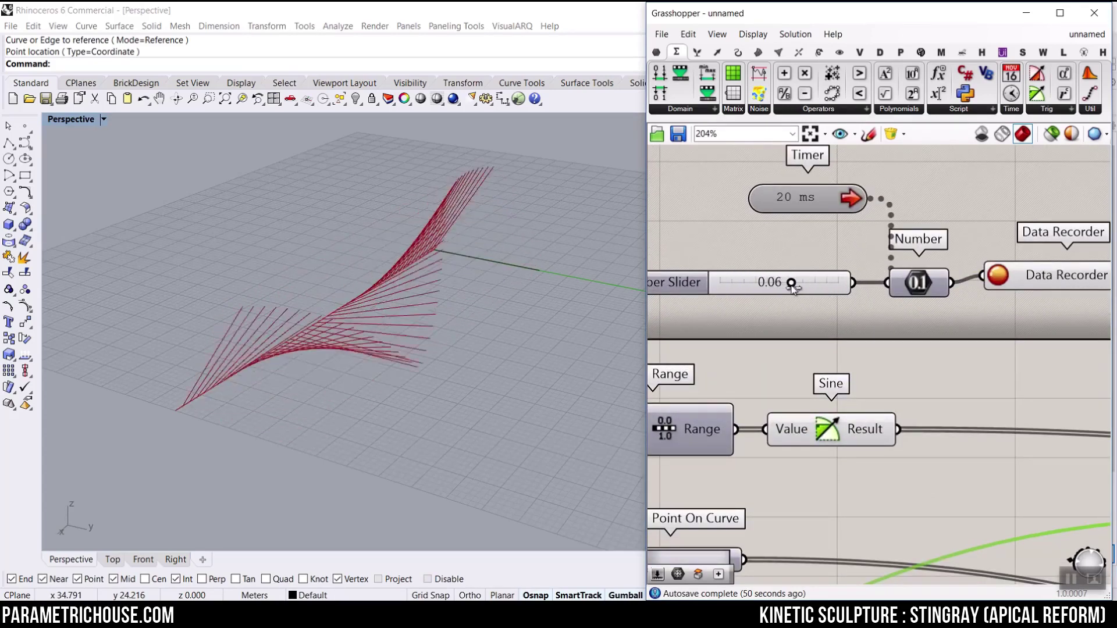
Step: Add a Scale component in the empty canvas beside Rotate 3D
{"action": "mouse_move", "coordinate": [453, 323]}
{"action": "right_mouse_down"}
{"action": "mouse_move", "coordinate": [533, 321]}
{"action": "mouse_move", "coordinate": [571, 341]}
{"action": "mouse_move", "coordinate": [448, 342]}
{"action": "right_mouse_up"}
{"action": "right_click_drag", "start_coordinate": [944, 391], "coordinate": [811, 351]}
{"action": "scroll", "coordinate": [809, 350], "scroll_direction": "down", "scroll_amount": 5}
{"action": "right_click_drag", "start_coordinate": [1060, 425], "coordinate": [822, 341]}
{"action": "scroll", "coordinate": [940, 397], "scroll_direction": "up", "scroll_amount": 3}
{"action": "left_click_drag", "start_coordinate": [882, 377], "coordinate": [868, 409]}
{"action": "left_click", "coordinate": [963, 397]}
{"action": "double_click", "coordinate": [998, 402]}
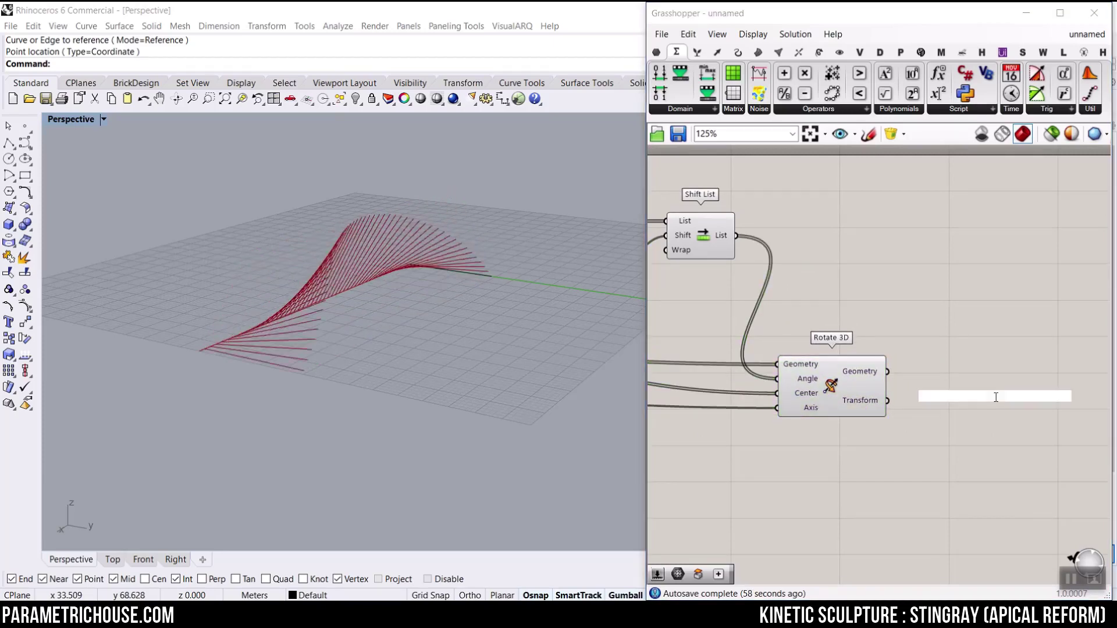
{"action": "key", "text": "Escape"}
{"action": "scroll", "coordinate": [847, 385], "scroll_direction": "up", "scroll_amount": 2}
{"action": "double_click", "coordinate": [878, 333]}
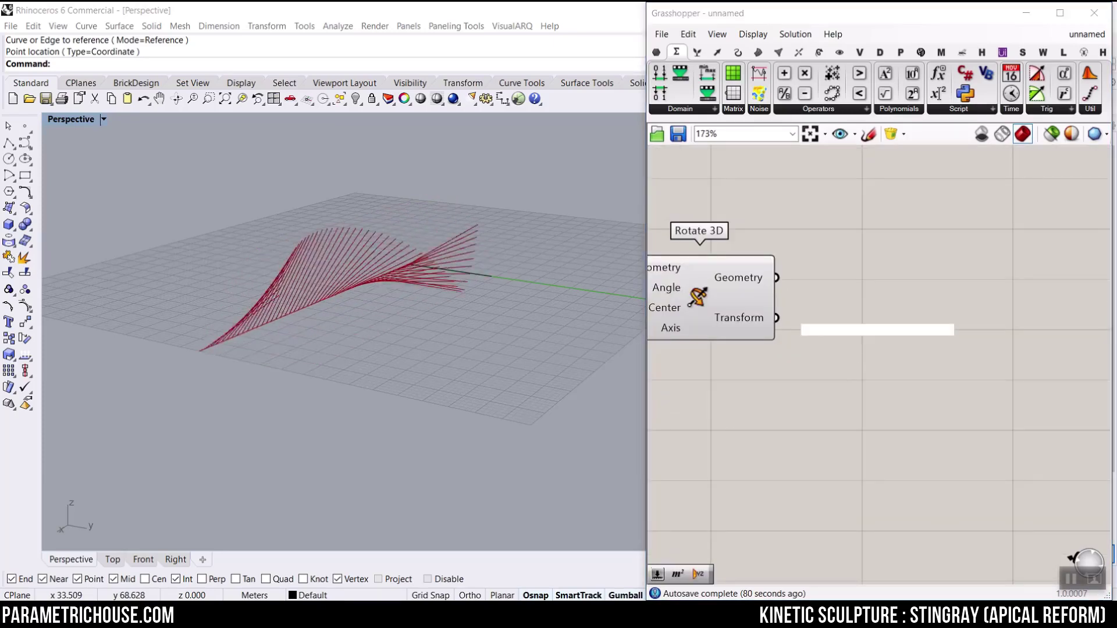
{"action": "type", "text": "sc"}
{"action": "key", "text": "Return"}
Step: Position the Scale component below Rotate 3D's outputs and feed Rotate 3D's Geometry into its Geometry input
{"action": "left_click_drag", "start_coordinate": [864, 331], "coordinate": [924, 303]}
{"action": "scroll", "coordinate": [758, 279], "scroll_direction": "up", "scroll_amount": 3}
{"action": "left_click_drag", "start_coordinate": [795, 278], "coordinate": [938, 401]}
{"action": "scroll", "coordinate": [898, 324], "scroll_direction": "down", "scroll_amount": 4}
{"action": "scroll", "coordinate": [931, 390], "scroll_direction": "up", "scroll_amount": 4}
{"action": "scroll", "coordinate": [931, 385], "scroll_direction": "down", "scroll_amount": 9}
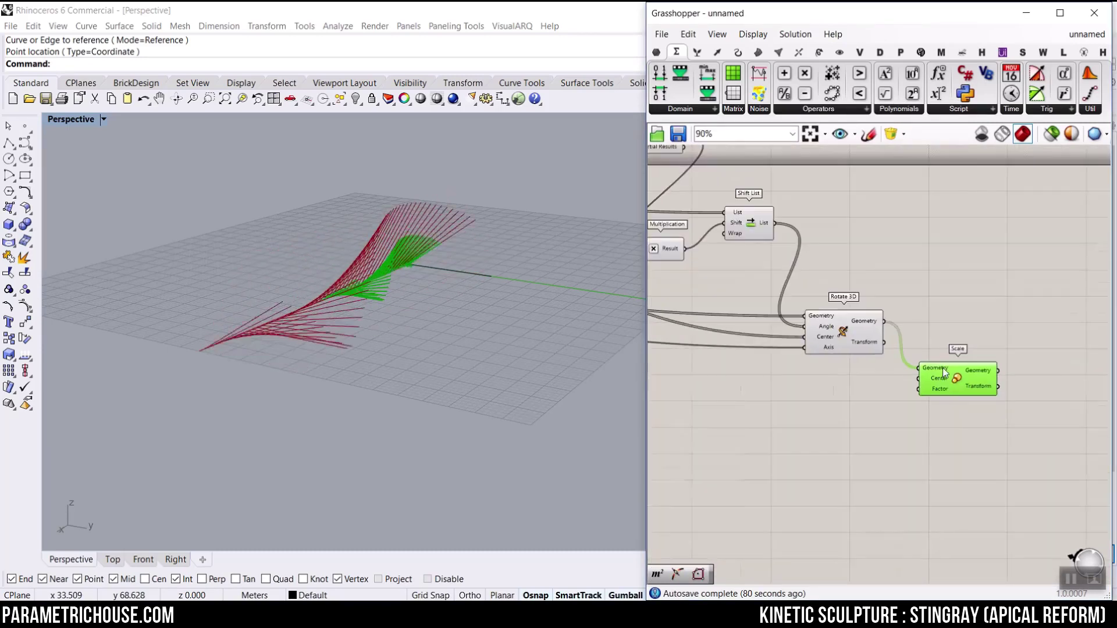
Step: Connect the Point On Curve output to the Scale component's Center input
{"action": "right_click_drag", "start_coordinate": [867, 361], "coordinate": [953, 361]}
{"action": "scroll", "coordinate": [748, 335], "scroll_direction": "up", "scroll_amount": 4}
{"action": "right_click_drag", "start_coordinate": [739, 334], "coordinate": [799, 317]}
{"action": "left_click_drag", "start_coordinate": [800, 283], "coordinate": [830, 287]}
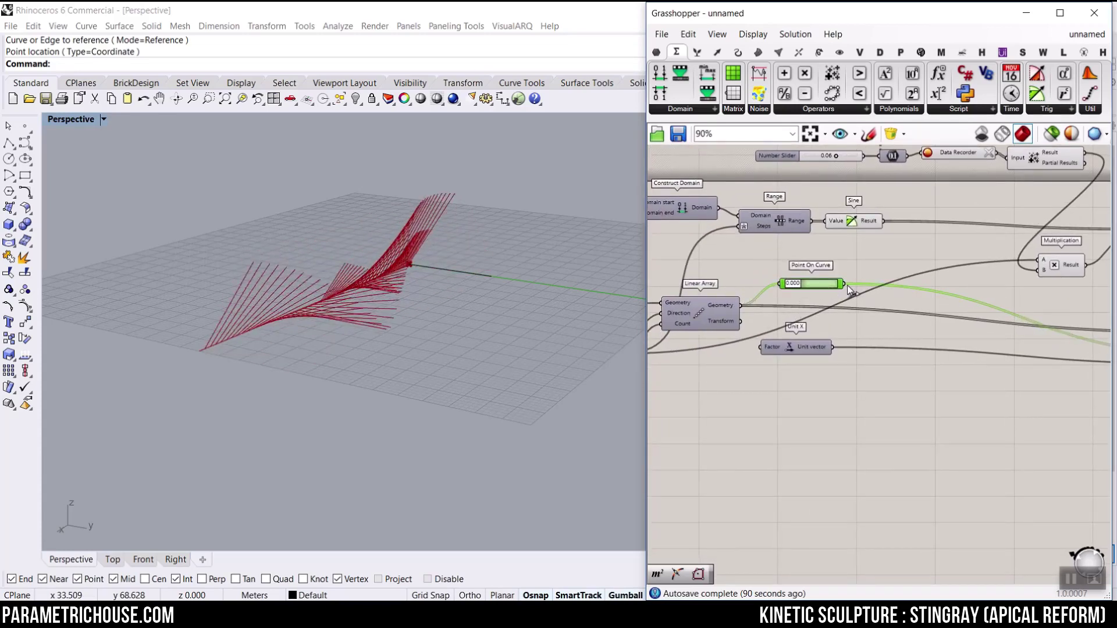
{"action": "scroll", "coordinate": [847, 278], "scroll_direction": "down", "scroll_amount": 7}
{"action": "left_click_drag", "start_coordinate": [843, 284], "coordinate": [909, 261]}
{"action": "scroll", "coordinate": [949, 302], "scroll_direction": "up", "scroll_amount": 6}
{"action": "scroll", "coordinate": [924, 289], "scroll_direction": "up", "scroll_amount": 4}
{"action": "left_click", "coordinate": [952, 270]}
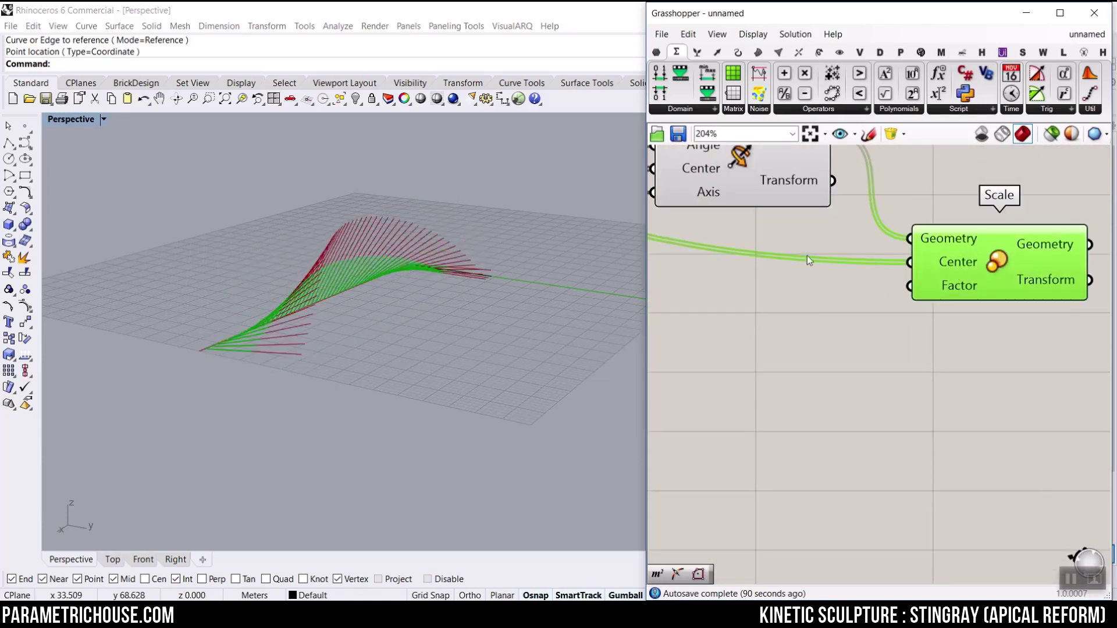
Step: Turn off the preview of Rotate 3D so only the scaled lines are drawn
{"action": "right_click_drag", "start_coordinate": [355, 310], "coordinate": [415, 317]}
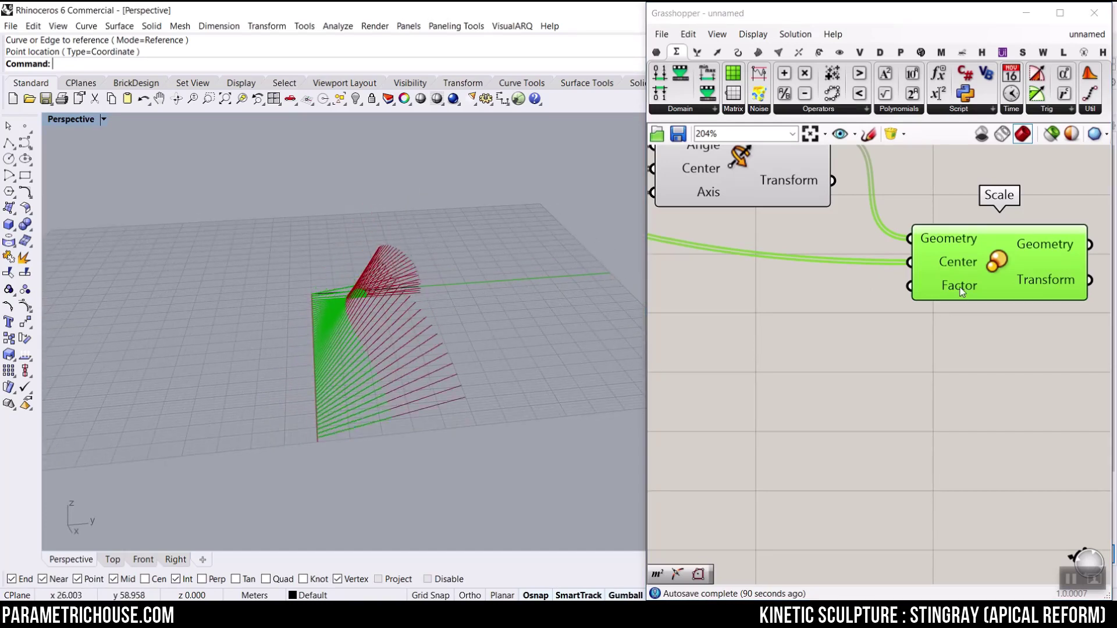
{"action": "right_click_drag", "start_coordinate": [362, 349], "coordinate": [456, 343]}
{"action": "scroll", "coordinate": [545, 327], "scroll_direction": "up", "scroll_amount": 4}
{"action": "scroll", "coordinate": [756, 280], "scroll_direction": "down", "scroll_amount": 5}
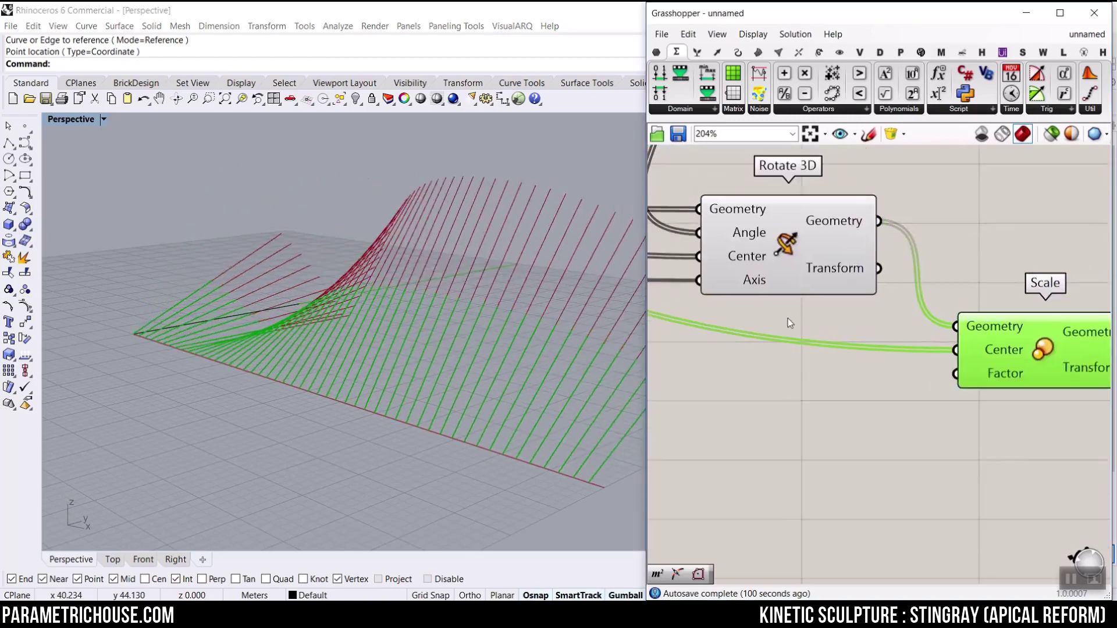
{"action": "right_click", "coordinate": [786, 269]}
{"action": "left_click", "coordinate": [803, 296]}
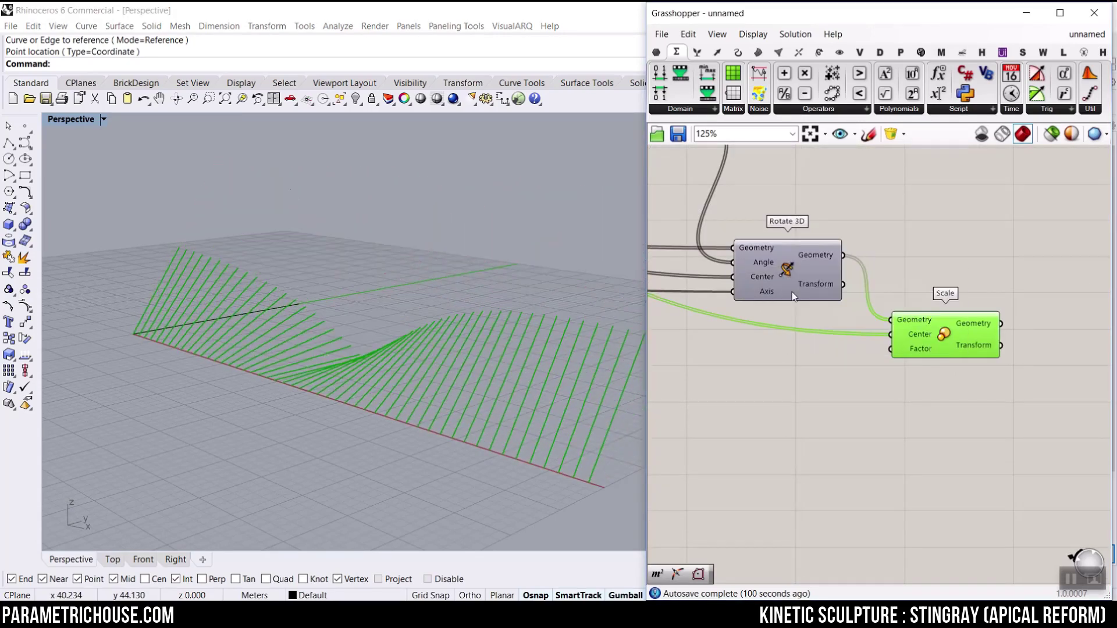
Step: Examine the animated scaled lines and the data flow from Mass Addition through Multiplication and Shift List to Rotate 3D
{"action": "scroll", "coordinate": [352, 315], "scroll_direction": "down", "scroll_amount": 5}
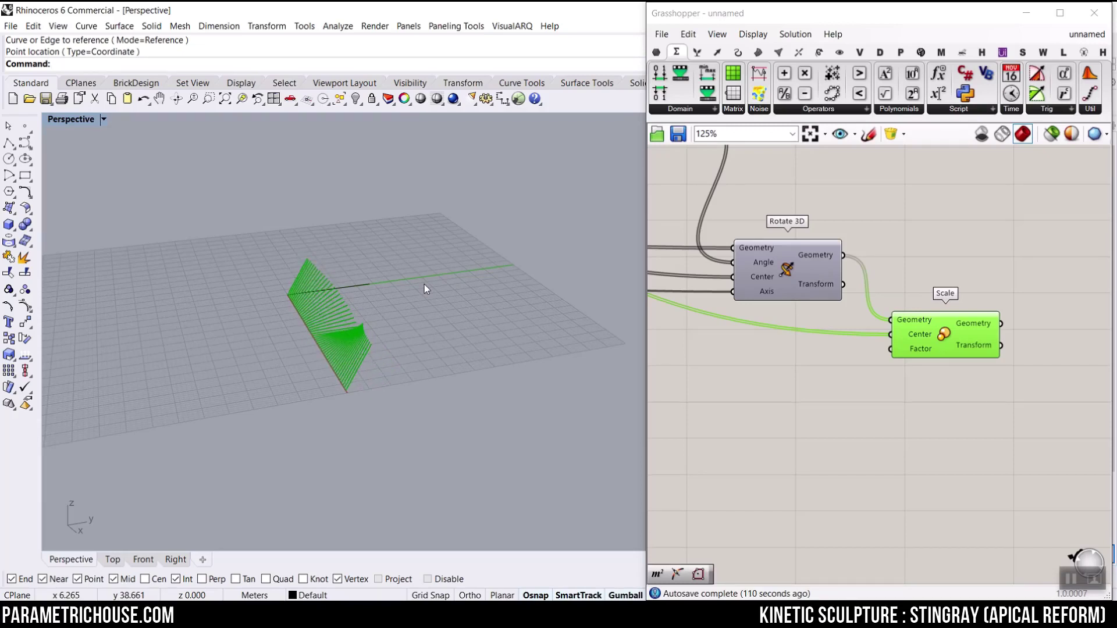
{"action": "scroll", "coordinate": [826, 343], "scroll_direction": "down", "scroll_amount": 4}
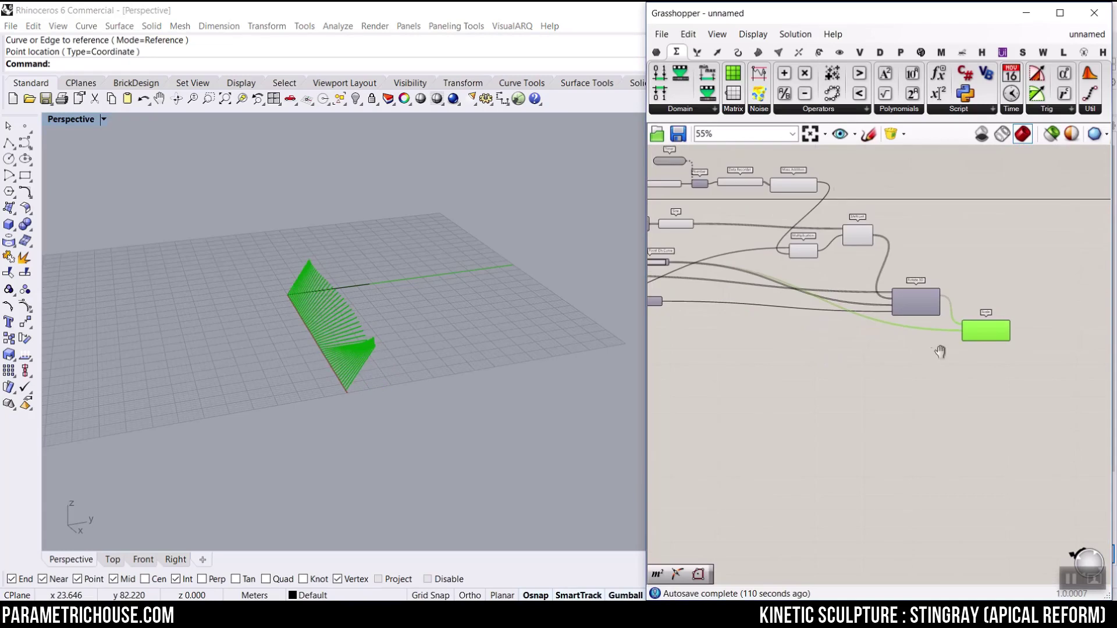
{"action": "scroll", "coordinate": [931, 296], "scroll_direction": "up", "scroll_amount": 4}
{"action": "right_click_drag", "start_coordinate": [739, 285], "coordinate": [833, 337]}
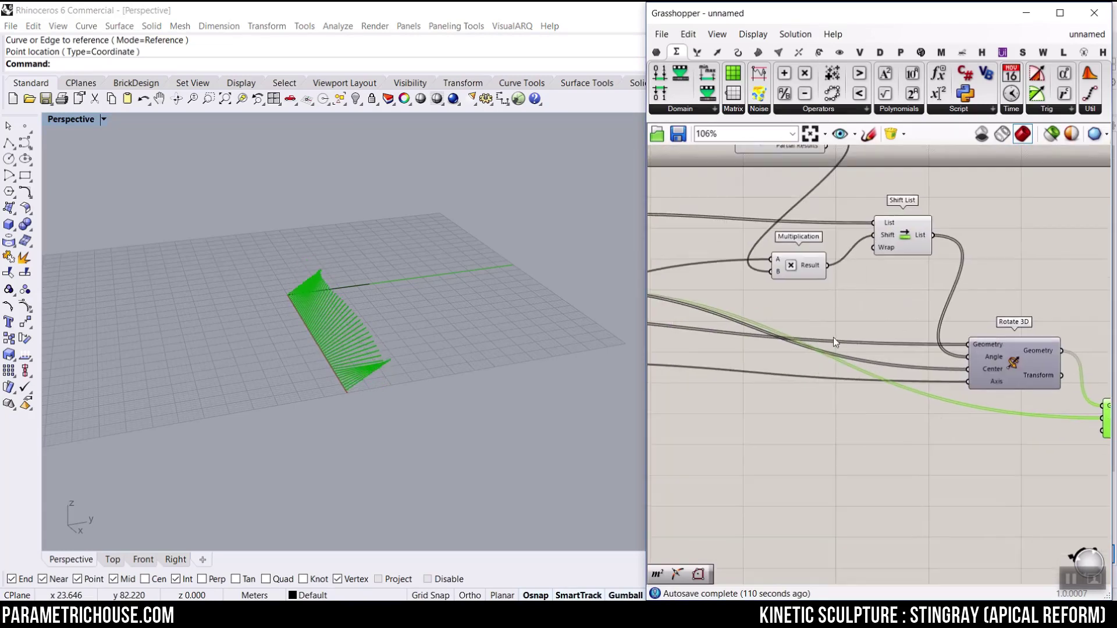
{"action": "right_click_drag", "start_coordinate": [803, 296], "coordinate": [829, 399]}
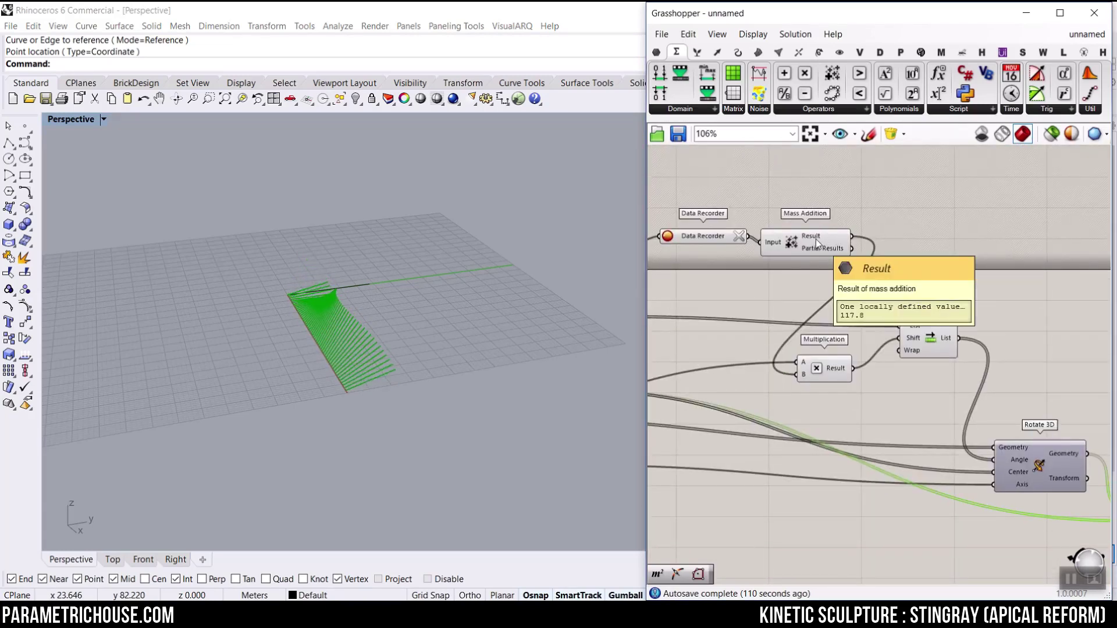
{"action": "scroll", "coordinate": [792, 382], "scroll_direction": "down", "scroll_amount": 4}
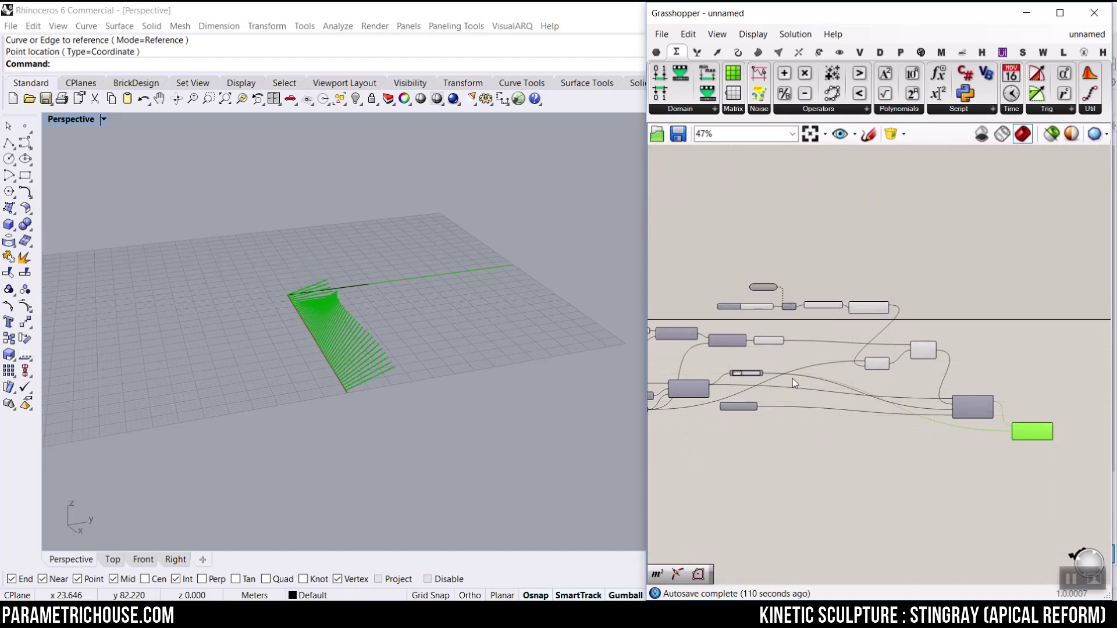
{"action": "scroll", "coordinate": [793, 378], "scroll_direction": "up", "scroll_amount": 3}
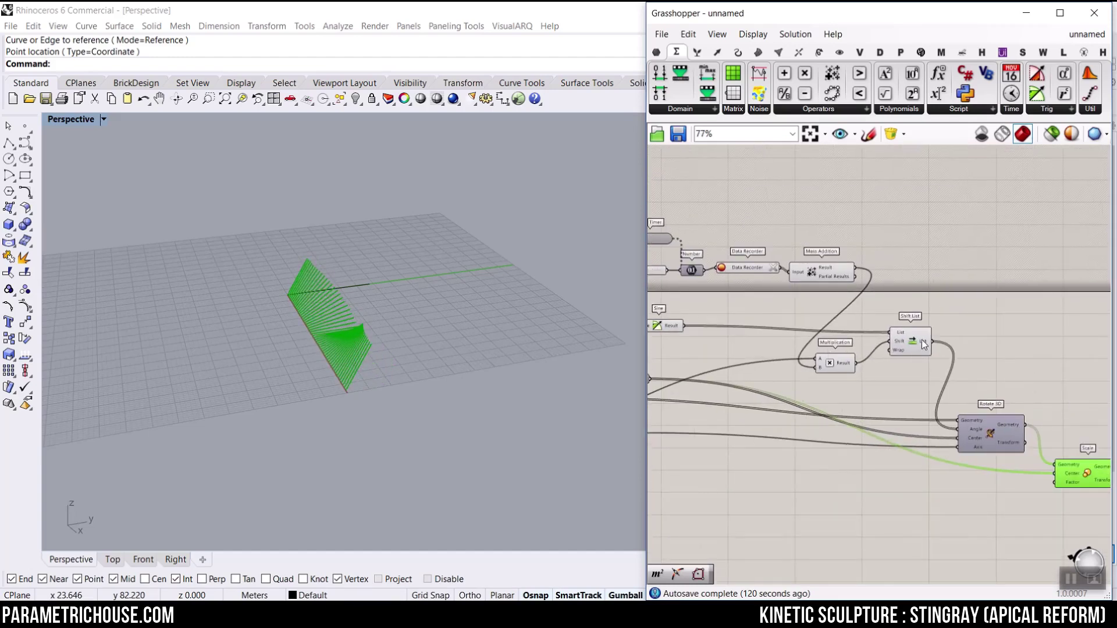
{"action": "scroll", "coordinate": [911, 293], "scroll_direction": "up", "scroll_amount": 2}
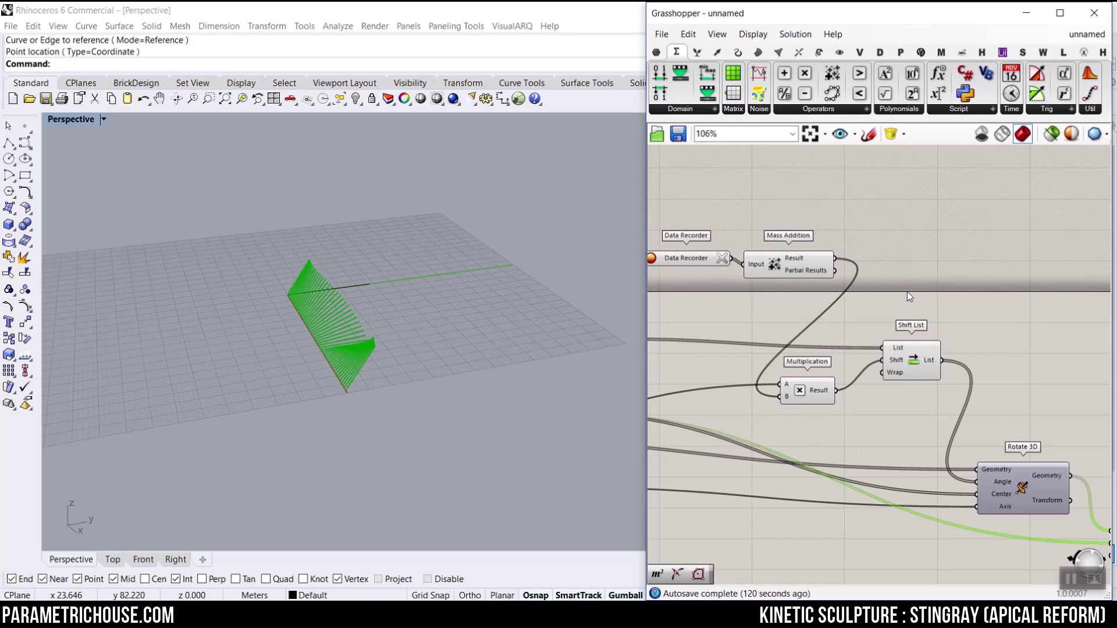
{"action": "right_click_drag", "start_coordinate": [788, 374], "coordinate": [779, 332]}
{"action": "scroll", "coordinate": [909, 341], "scroll_direction": "up", "scroll_amount": 1}
{"action": "scroll", "coordinate": [909, 340], "scroll_direction": "up", "scroll_amount": 2}
{"action": "mouse_move", "coordinate": [885, 306]}
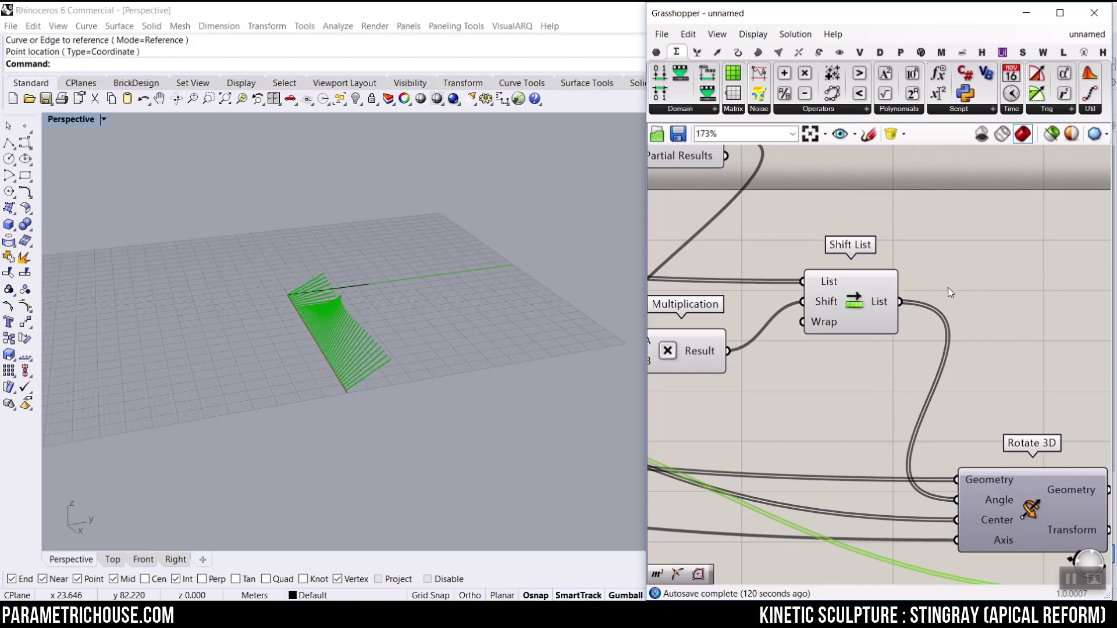
Step: Add a Remap Numbers component beside Shift List and feed Shift List's List output into its Value input
{"action": "scroll", "coordinate": [930, 312], "scroll_direction": "up", "scroll_amount": 1}
{"action": "double_click", "coordinate": [930, 312]}
{"action": "type", "text": "rem"}
{"action": "left_click", "coordinate": [931, 239]}
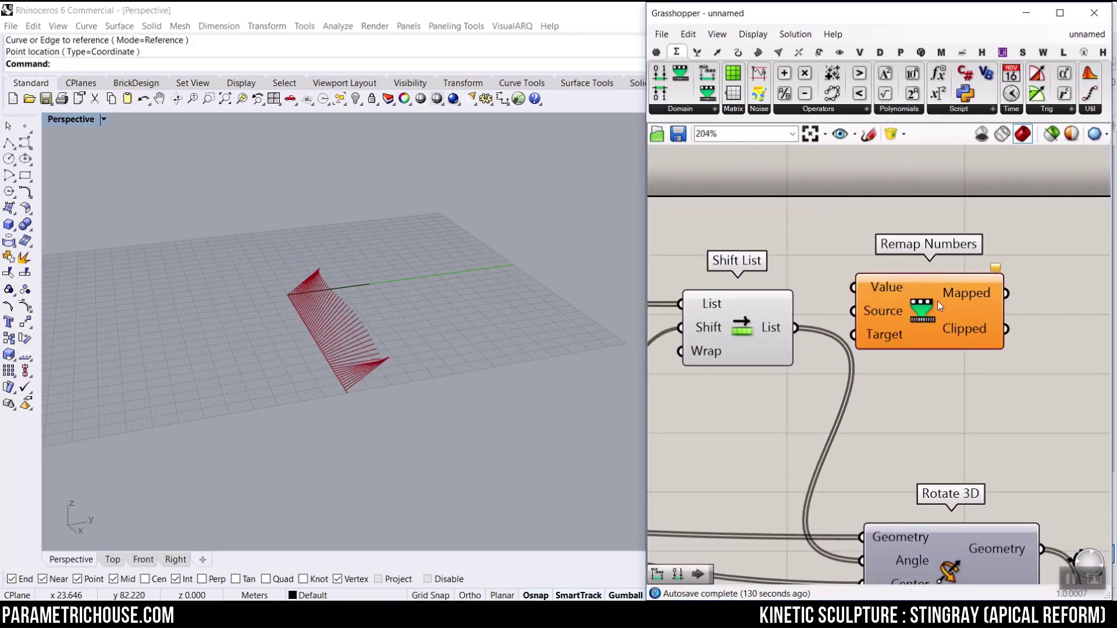
{"action": "left_click_drag", "start_coordinate": [938, 301], "coordinate": [945, 337]}
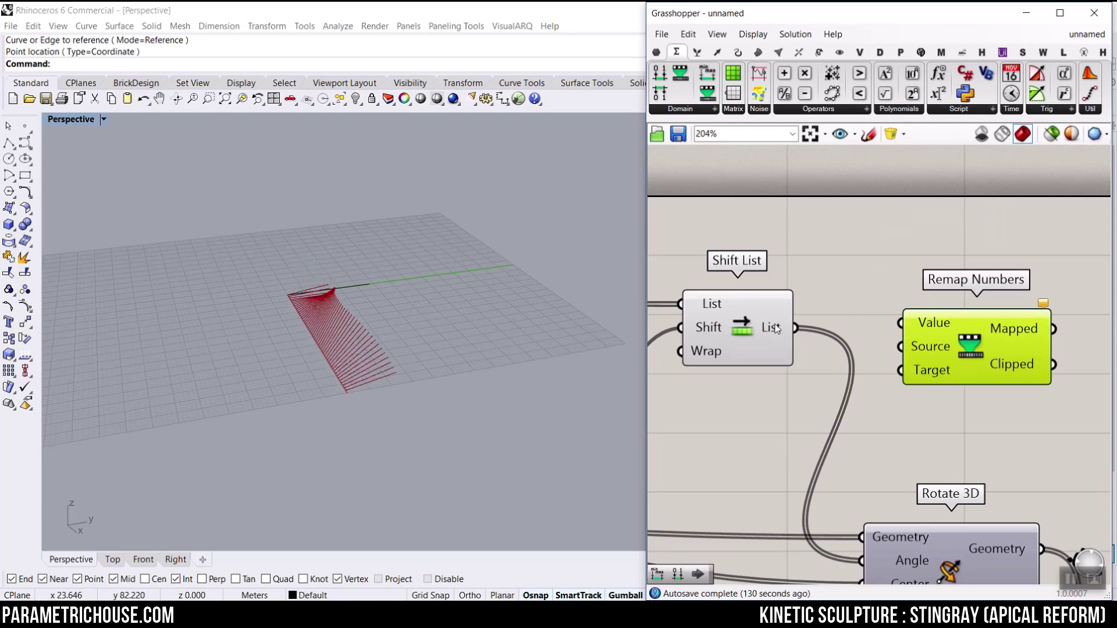
{"action": "left_click_drag", "start_coordinate": [796, 329], "coordinate": [912, 326]}
{"action": "scroll", "coordinate": [912, 325], "scroll_direction": "down", "scroll_amount": 4}
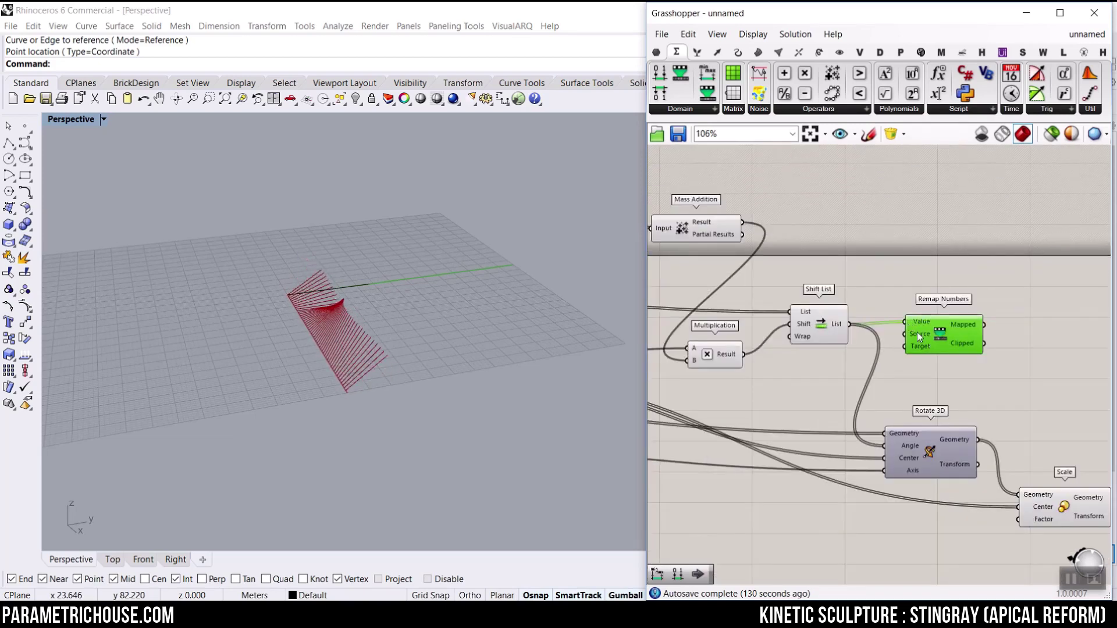
Step: Inspect the shifted list values, the Sine component they come from, and Remap Numbers' default Source domain
{"action": "scroll", "coordinate": [917, 333], "scroll_direction": "up", "scroll_amount": 4}
{"action": "scroll", "coordinate": [917, 336], "scroll_direction": "down", "scroll_amount": 4}
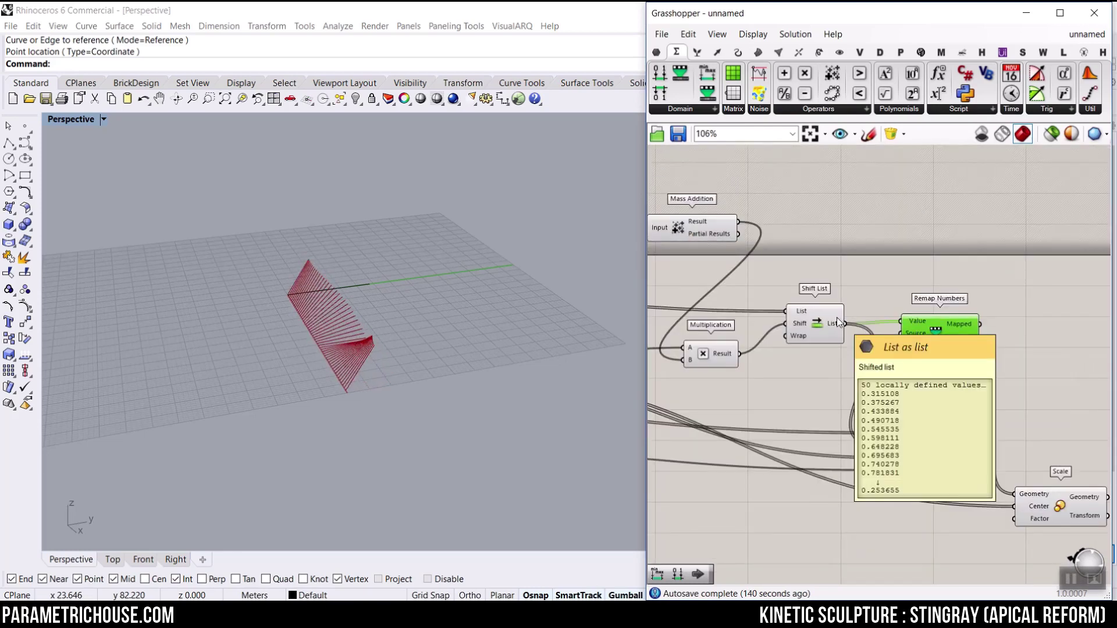
{"action": "right_click_drag", "start_coordinate": [836, 329], "coordinate": [835, 285]}
{"action": "mouse_move", "coordinate": [836, 285]}
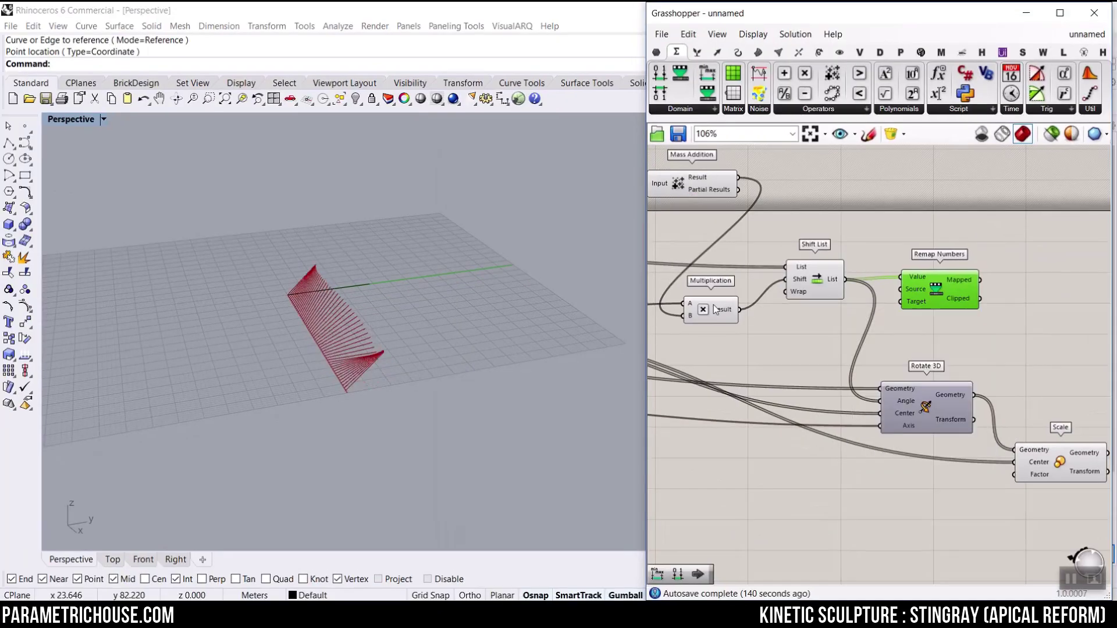
{"action": "right_click_drag", "start_coordinate": [716, 306], "coordinate": [849, 311]}
{"action": "scroll", "coordinate": [756, 268], "scroll_direction": "up", "scroll_amount": 3}
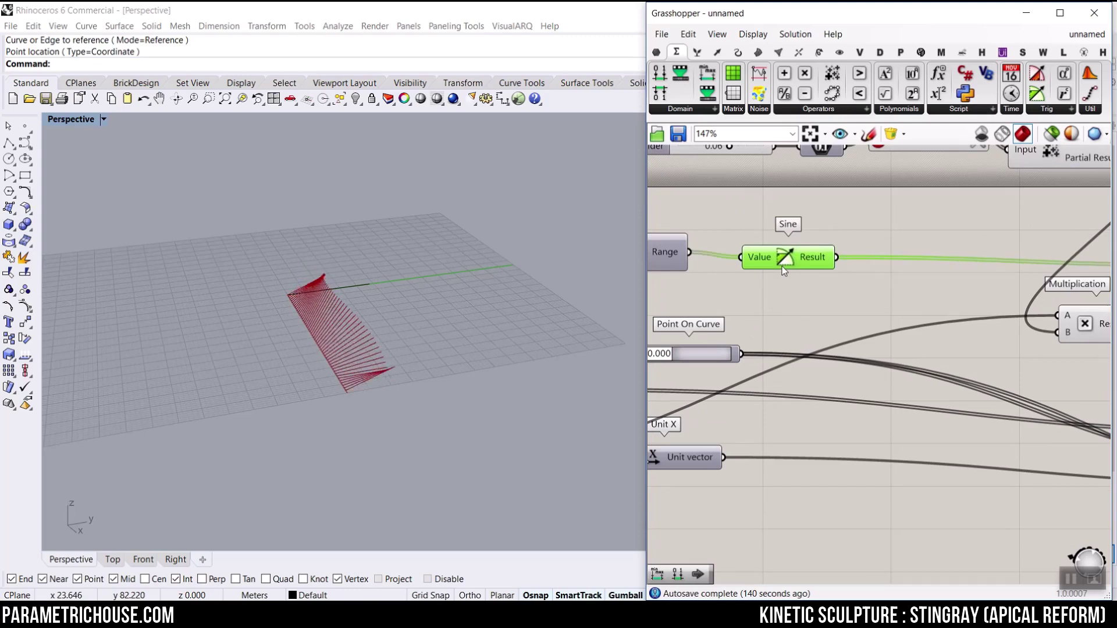
{"action": "right_click_drag", "start_coordinate": [937, 276], "coordinate": [762, 260]}
{"action": "scroll", "coordinate": [762, 260], "scroll_direction": "down", "scroll_amount": 2}
{"action": "right_click_drag", "start_coordinate": [1069, 268], "coordinate": [934, 265]}
{"action": "scroll", "coordinate": [934, 264], "scroll_direction": "up", "scroll_amount": 3}
{"action": "mouse_move", "coordinate": [950, 274]}
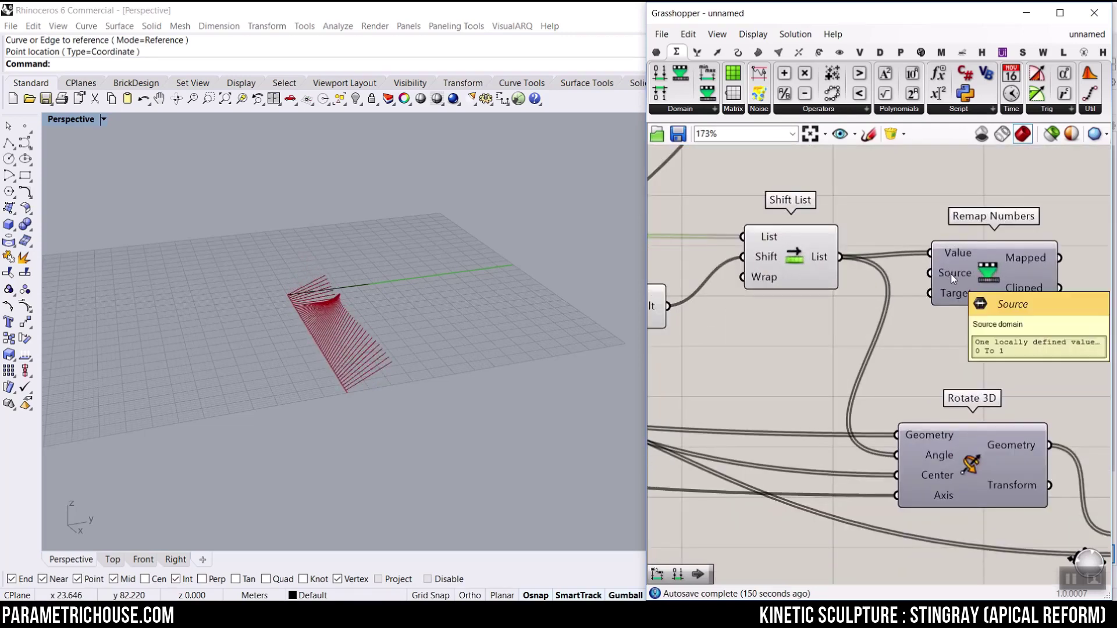
Step: Add a Bounds component fed by Shift List's List, send its Domain to Remap Numbers' Source, and space the components apart
{"action": "right_click_drag", "start_coordinate": [854, 331], "coordinate": [746, 355]}
{"action": "left_click_drag", "start_coordinate": [879, 312], "coordinate": [951, 317]}
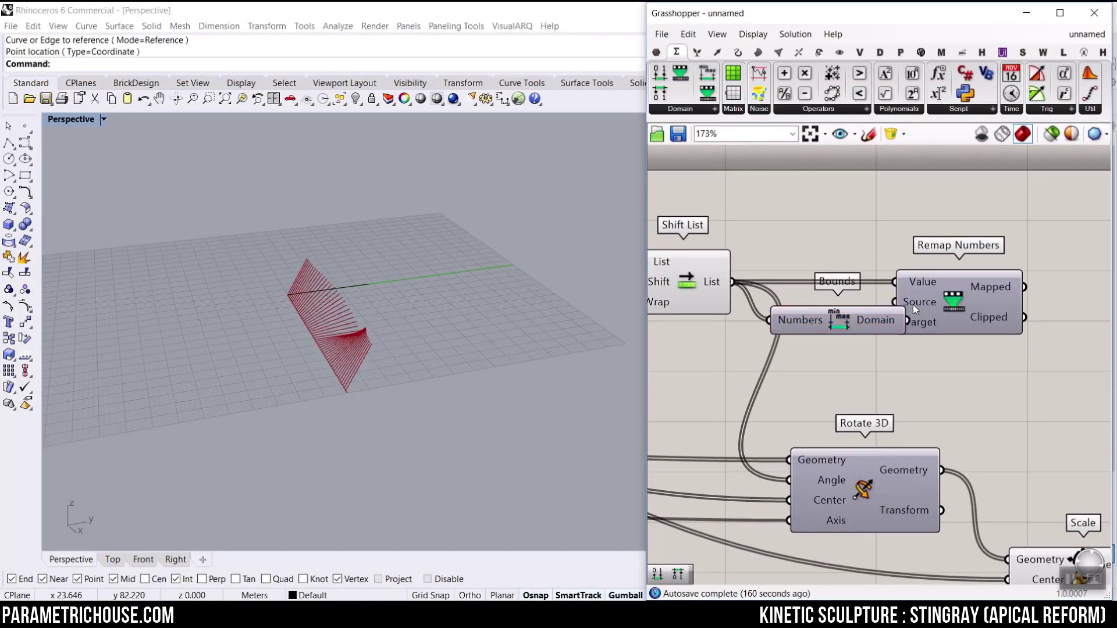
{"action": "left_click_drag", "start_coordinate": [942, 297], "coordinate": [1031, 302]}
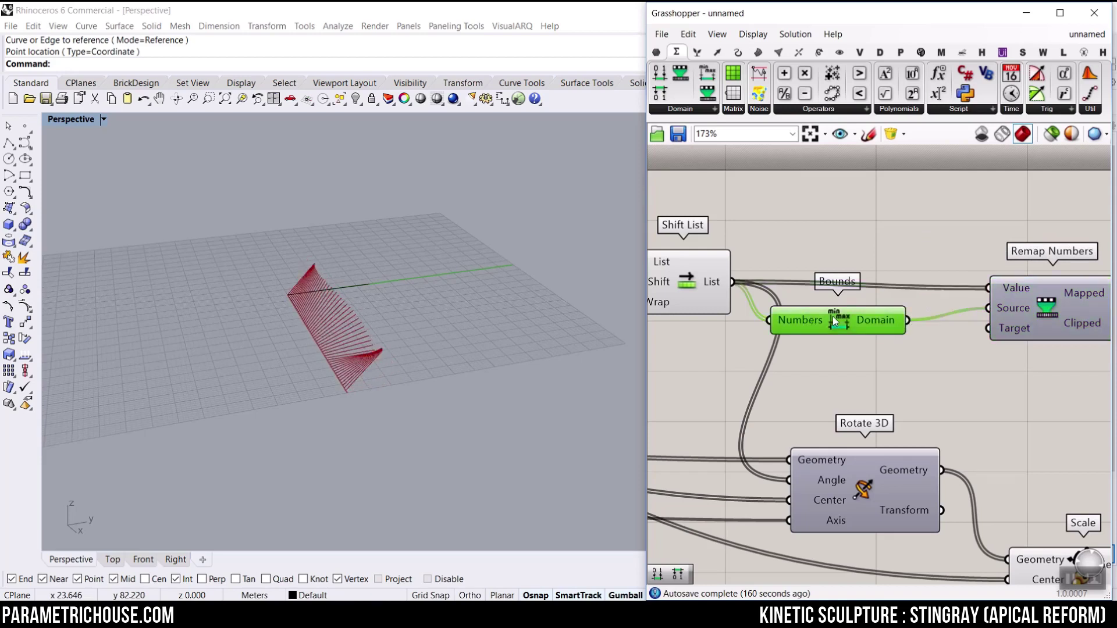
Step: Add a Construct Domain component for Remap Numbers' Target and feed a number slider of 0.1 into Domain start
{"action": "right_click_drag", "start_coordinate": [939, 338], "coordinate": [854, 263]}
{"action": "mouse_move", "coordinate": [854, 263]}
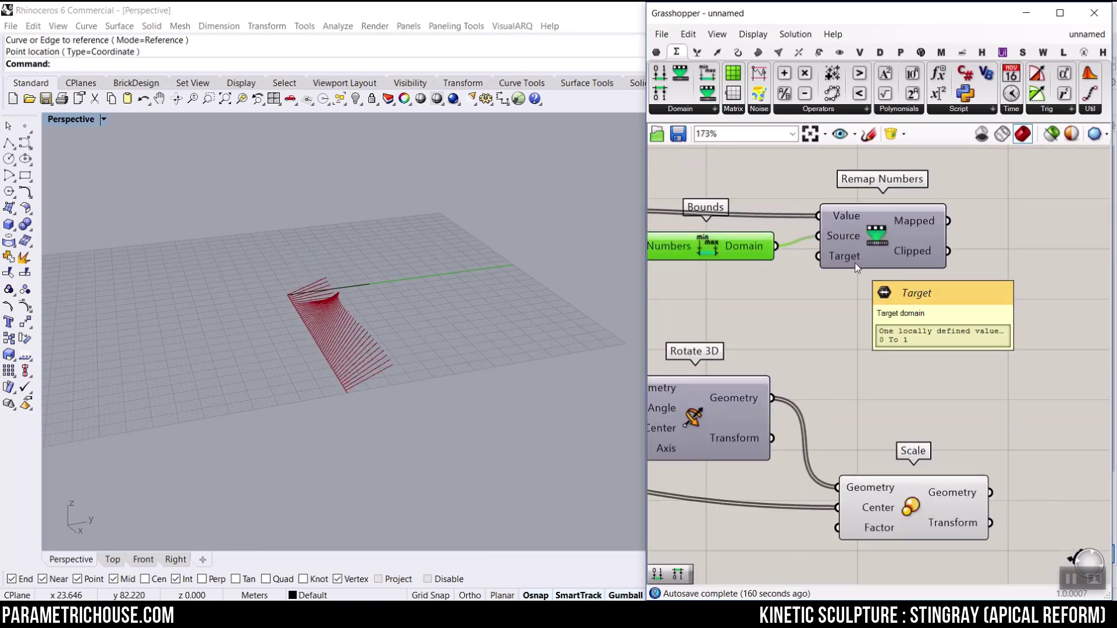
{"action": "left_click_drag", "start_coordinate": [752, 281], "coordinate": [732, 320]}
{"action": "right_click_drag", "start_coordinate": [732, 320], "coordinate": [855, 259]}
{"action": "right_click_drag", "start_coordinate": [697, 261], "coordinate": [746, 269]}
{"action": "double_click", "coordinate": [746, 269]}
{"action": "type", "text": "0.1"}
{"action": "key", "text": "Return"}
{"action": "left_click_drag", "start_coordinate": [757, 269], "coordinate": [722, 271]}
{"action": "left_click_drag", "start_coordinate": [818, 271], "coordinate": [849, 271]}
Step: Add a number slider of 1 and connect it to Construct Domain's Domain end
{"action": "left_click", "coordinate": [744, 303]}
{"action": "double_click", "coordinate": [741, 304]}
{"action": "type", "text": "1"}
{"action": "key", "text": "Return"}
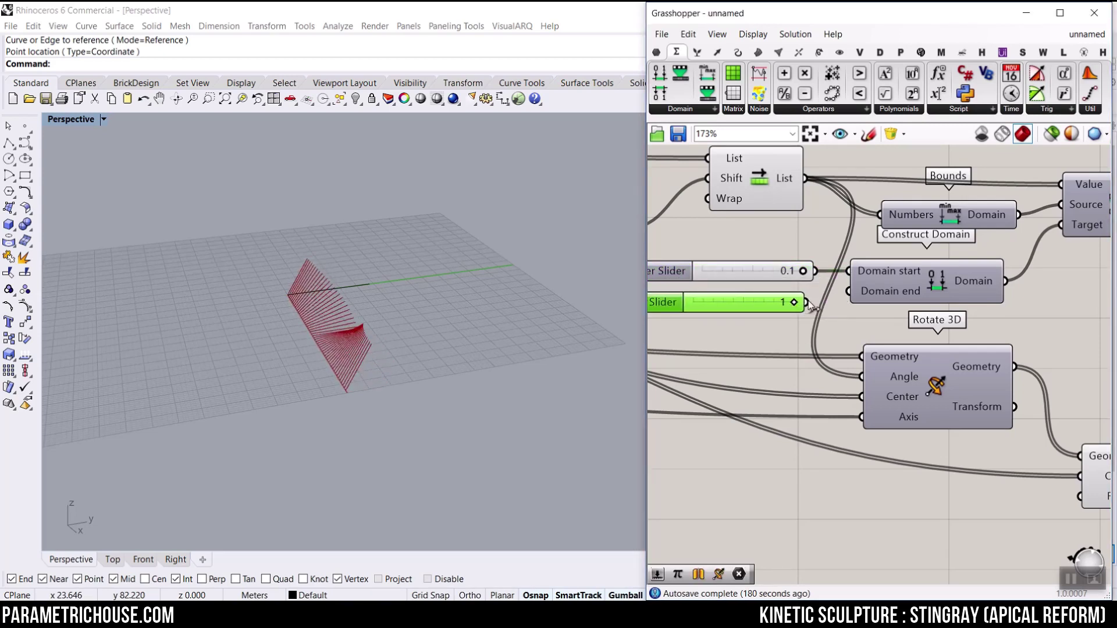
Step: Connect Remap Numbers' Mapped output to the Scale component's Factor and move Scale farther from Rotate 3D
{"action": "scroll", "coordinate": [937, 314], "scroll_direction": "down", "scroll_amount": 2}
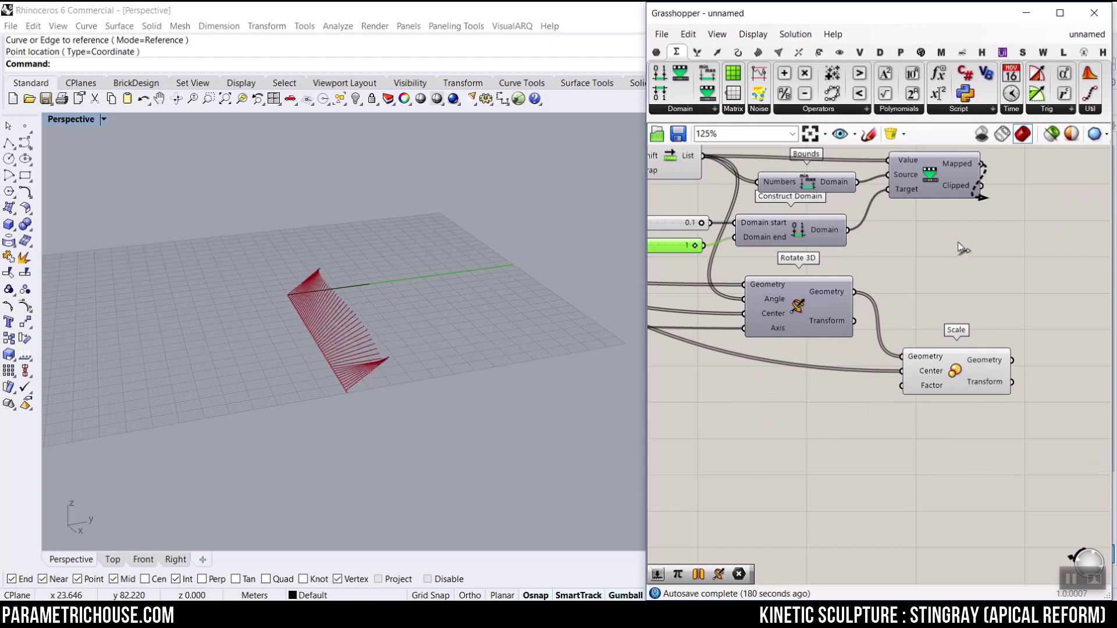
{"action": "scroll", "coordinate": [943, 308], "scroll_direction": "down", "scroll_amount": 3}
{"action": "left_click", "coordinate": [950, 344]}
{"action": "scroll", "coordinate": [365, 344], "scroll_direction": "up", "scroll_amount": 4}
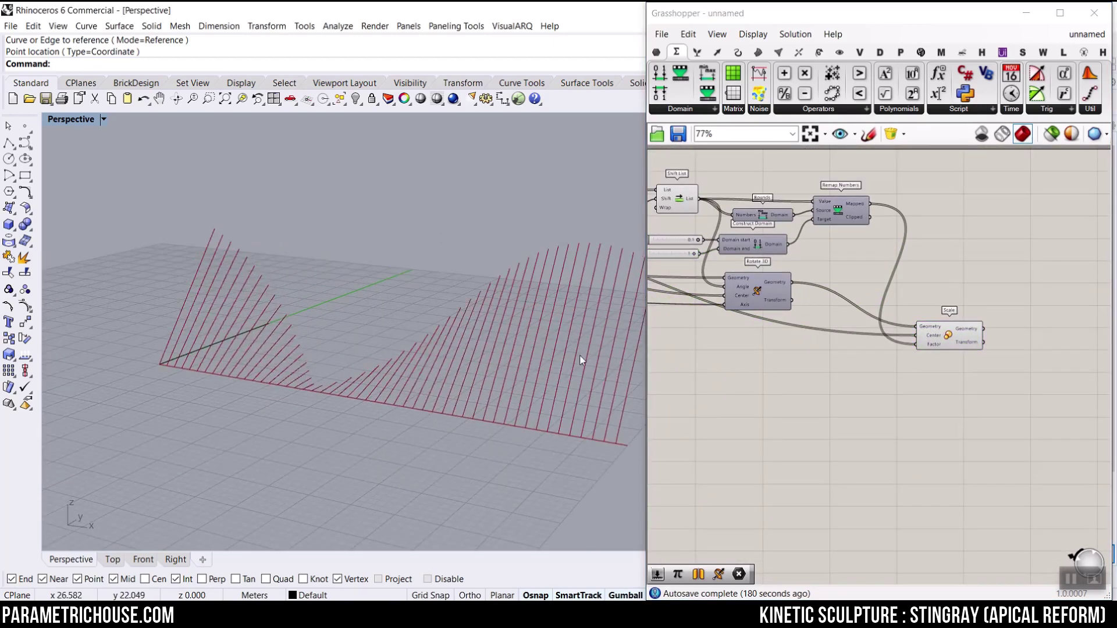
Step: Try swapping the target domain's sliders, with 1 as Domain start and 0.1 as Domain end, and restore the original order
{"action": "scroll", "coordinate": [811, 282], "scroll_direction": "up", "scroll_amount": 4}
{"action": "scroll", "coordinate": [814, 280], "scroll_direction": "up", "scroll_amount": 1}
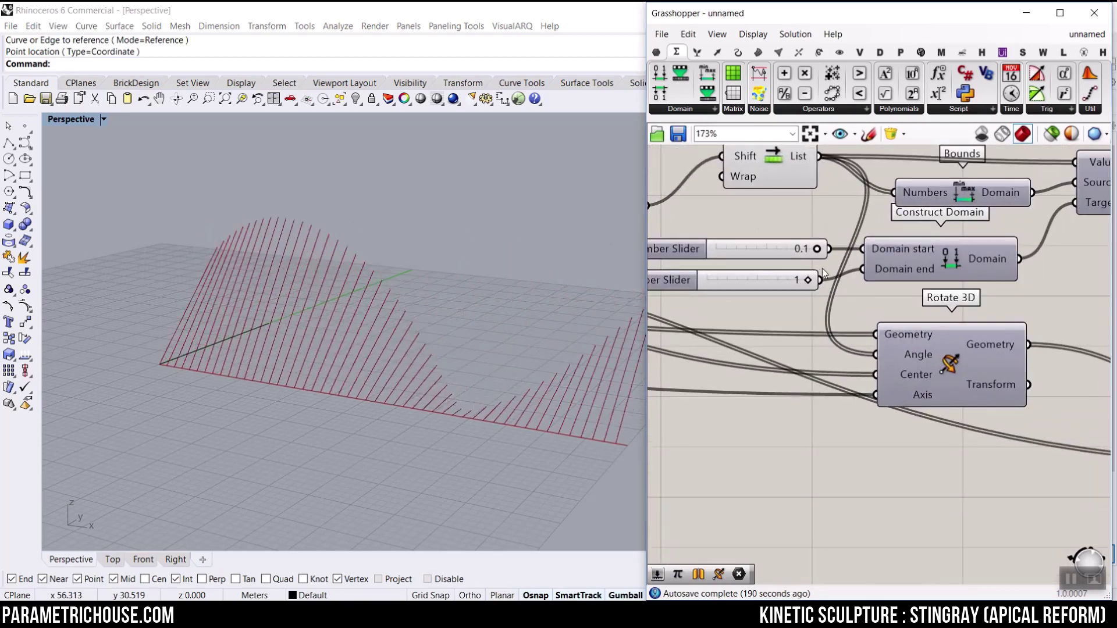
{"action": "left_click_drag", "start_coordinate": [830, 251], "coordinate": [862, 268]}
{"action": "scroll", "coordinate": [500, 295], "scroll_direction": "down", "scroll_amount": 5}
{"action": "right_click_drag", "start_coordinate": [428, 343], "coordinate": [476, 369]}
{"action": "scroll", "coordinate": [568, 363], "scroll_direction": "up", "scroll_amount": 4}
{"action": "right_click_drag", "start_coordinate": [569, 366], "coordinate": [458, 413]}
{"action": "scroll", "coordinate": [459, 409], "scroll_direction": "down", "scroll_amount": 4}
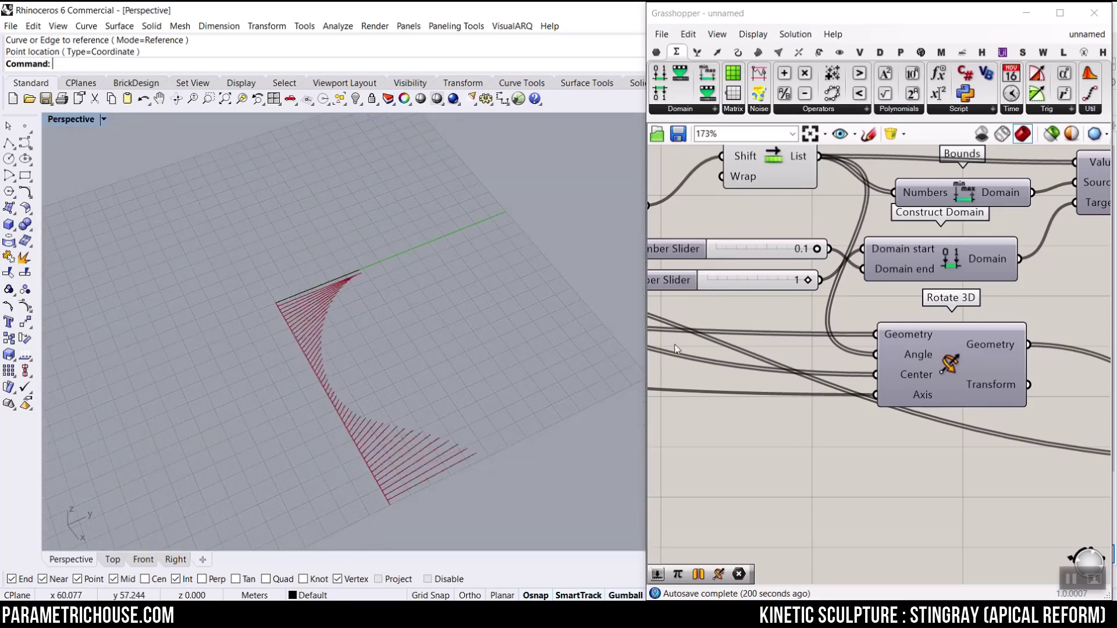
{"action": "left_click_drag", "start_coordinate": [821, 280], "coordinate": [863, 269]}
{"action": "right_click_drag", "start_coordinate": [438, 292], "coordinate": [450, 364]}
Step: Add a Mirror component beyond Scale and connect Scale's Geometry output to Mirror's Geometry input
{"action": "scroll", "coordinate": [895, 317], "scroll_direction": "down", "scroll_amount": 4}
{"action": "right_click_drag", "start_coordinate": [895, 317], "coordinate": [776, 286]}
{"action": "right_click_drag", "start_coordinate": [1011, 337], "coordinate": [885, 315]}
{"action": "scroll", "coordinate": [913, 347], "scroll_direction": "up", "scroll_amount": 5}
{"action": "double_click", "coordinate": [914, 348]}
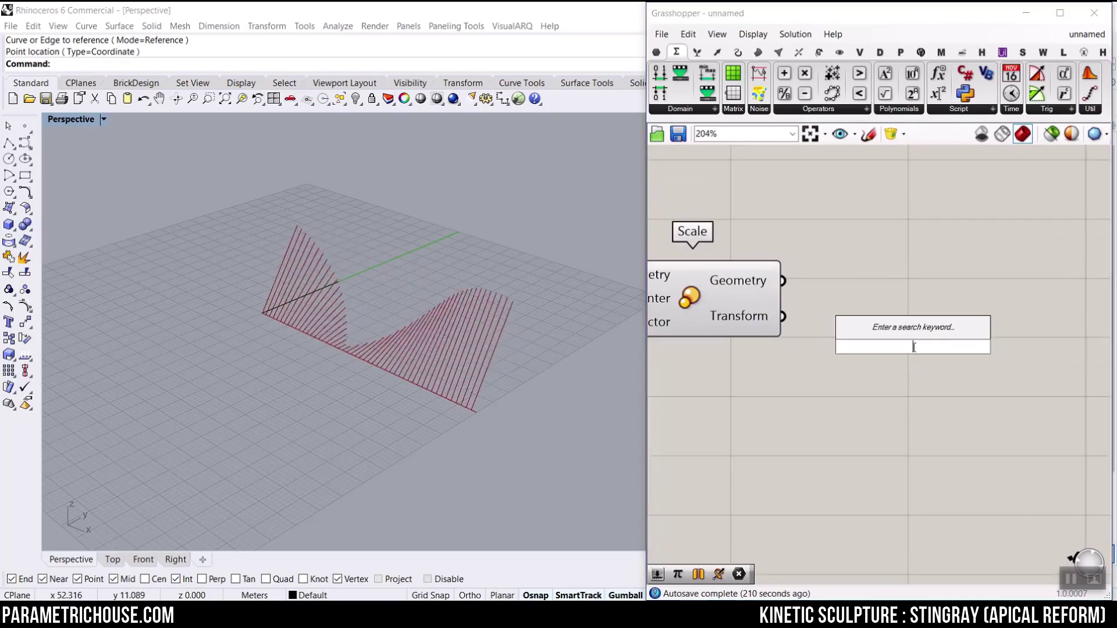
{"action": "type", "text": "mir"}
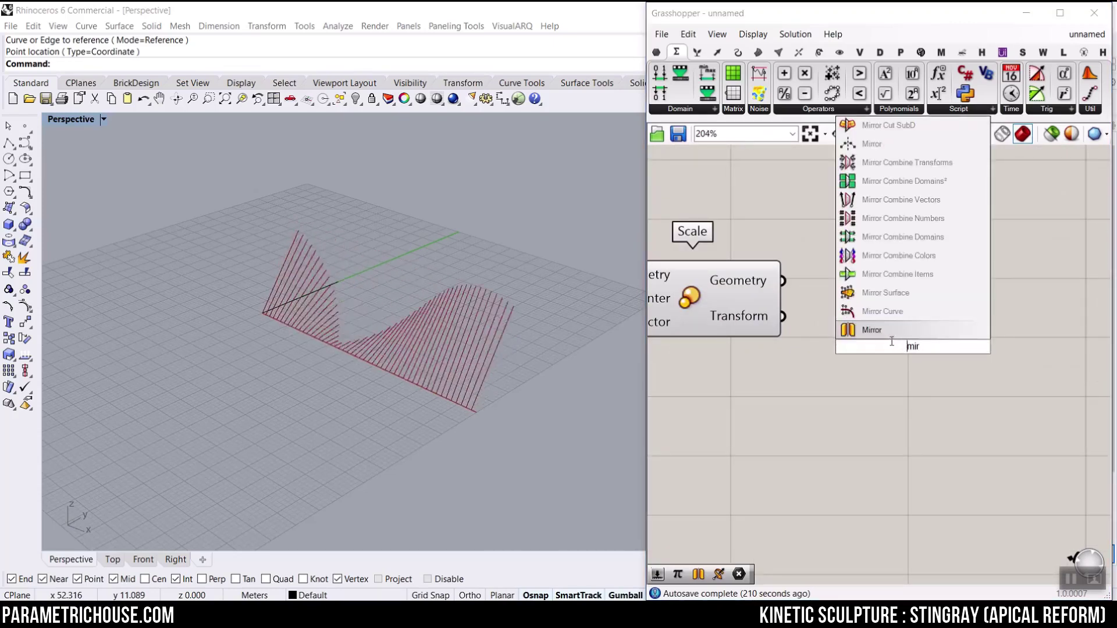
{"action": "left_click", "coordinate": [922, 366]}
{"action": "left_click_drag", "start_coordinate": [782, 281], "coordinate": [823, 333]}
{"action": "left_click_drag", "start_coordinate": [886, 356], "coordinate": [923, 393]}
{"action": "right_click_drag", "start_coordinate": [351, 365], "coordinate": [305, 349]}
{"action": "scroll", "coordinate": [305, 349], "scroll_direction": "up", "scroll_amount": 3}
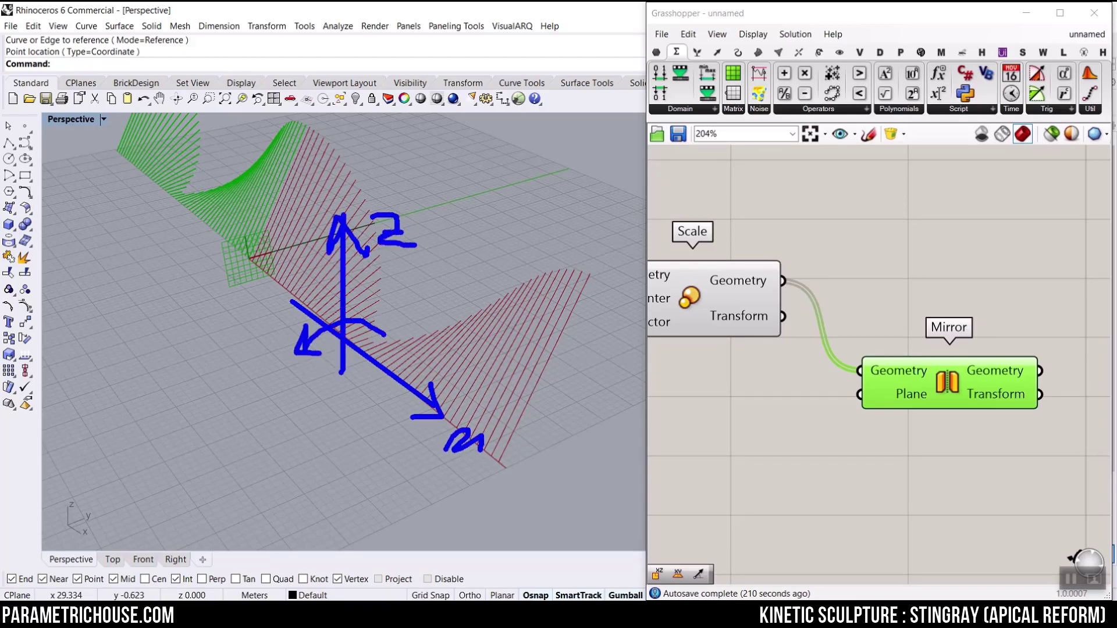
Step: Add an XZ Plane component and connect its Plane output to Mirror's Plane input
{"action": "double_click", "coordinate": [748, 417]}
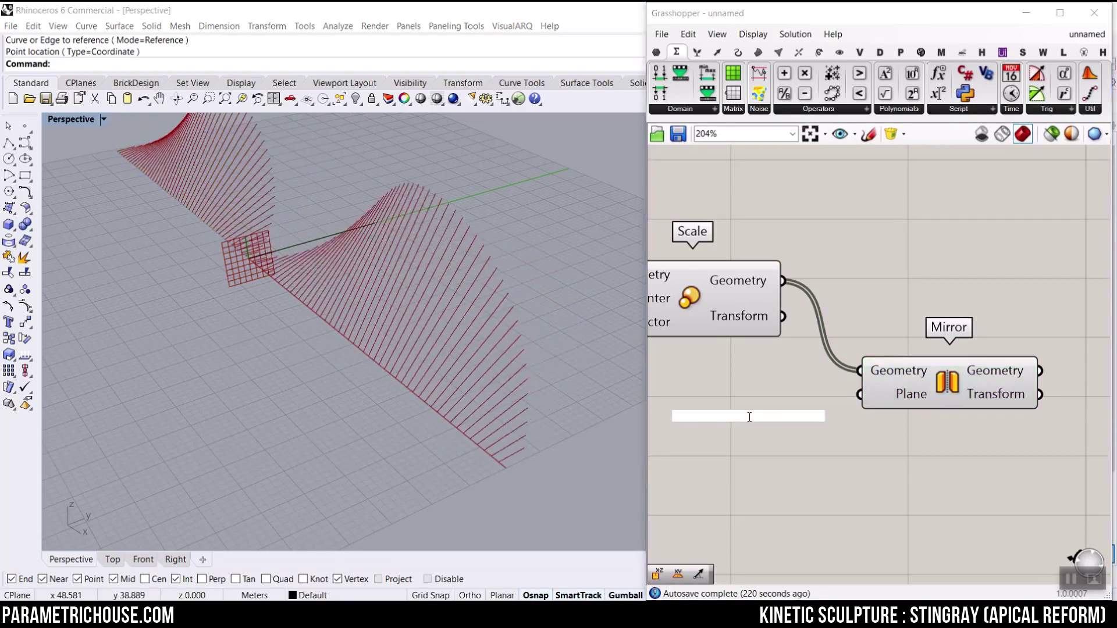
{"action": "type", "text": "xz"}
{"action": "key", "text": "Return"}
{"action": "left_click_drag", "start_coordinate": [814, 416], "coordinate": [860, 395]}
{"action": "mouse_move", "coordinate": [487, 355]}
{"action": "right_mouse_down"}
{"action": "mouse_move", "coordinate": [391, 337]}
{"action": "mouse_move", "coordinate": [443, 351]}
{"action": "right_mouse_up"}
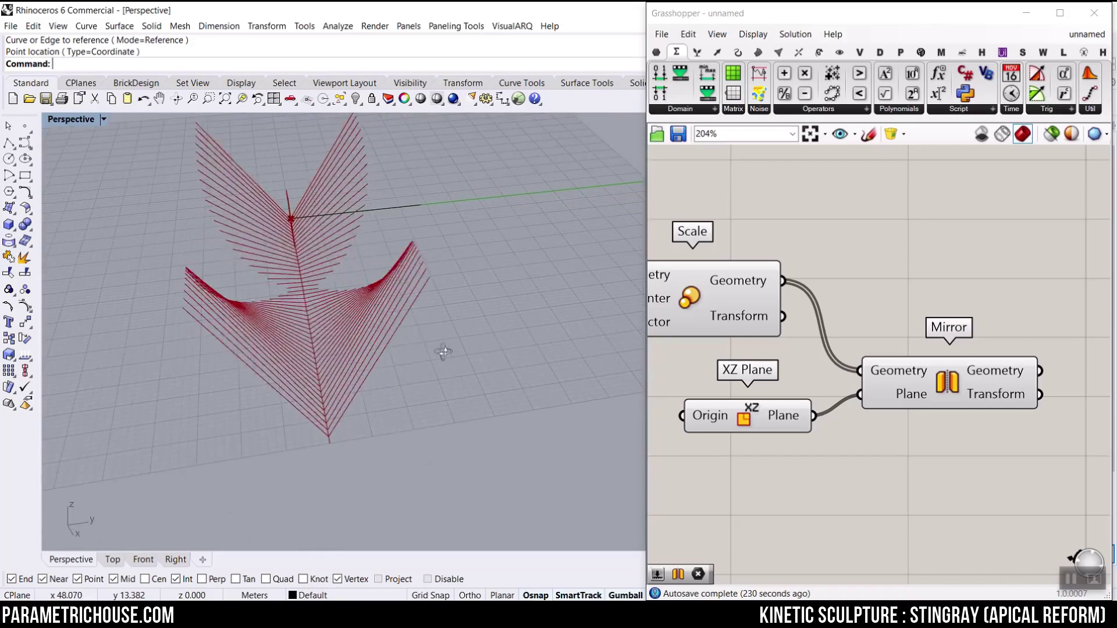
Step: Extract XZ Plane's Origin as a separate point parameter and move that point about 1.27 m along negative Y to separate the wings
{"action": "right_click_drag", "start_coordinate": [905, 342], "coordinate": [1053, 310]}
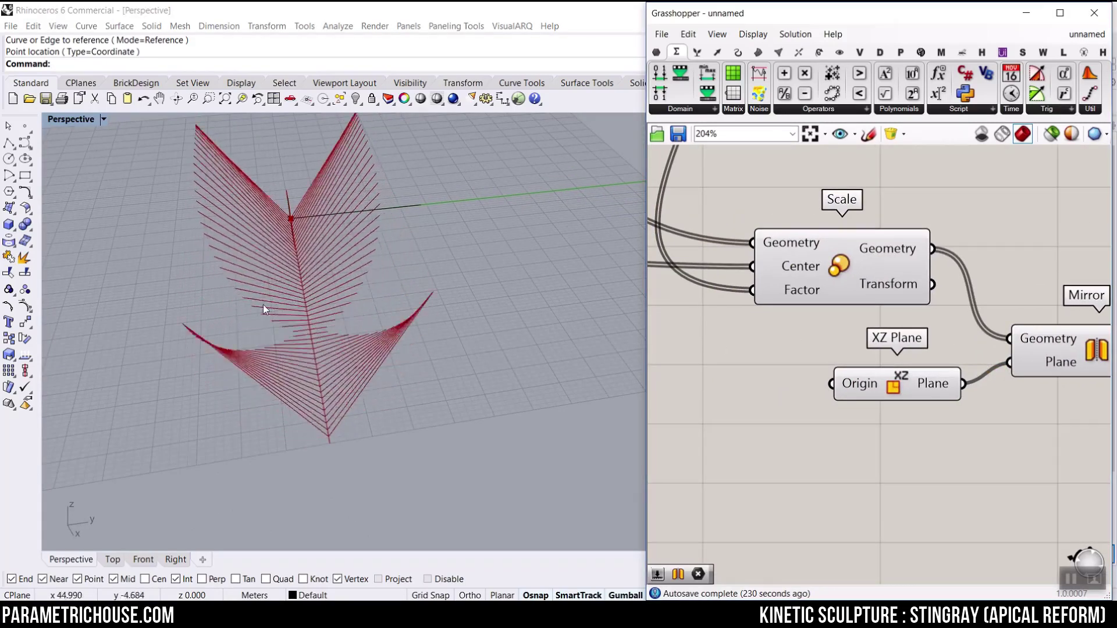
{"action": "right_click", "coordinate": [854, 383]}
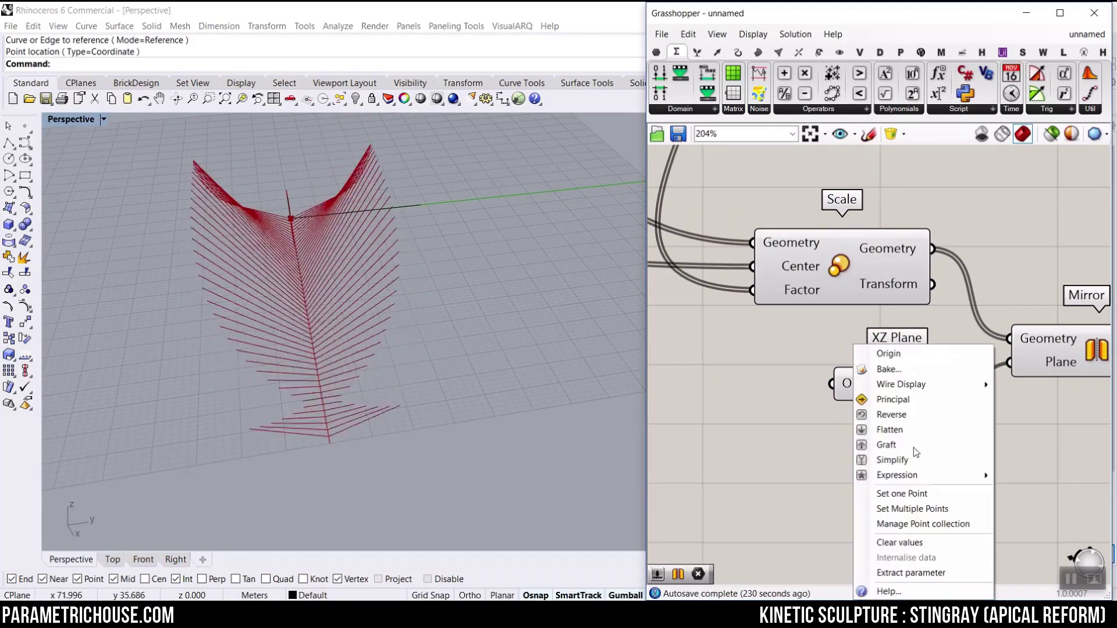
{"action": "left_click", "coordinate": [896, 573]}
{"action": "left_click", "coordinate": [717, 384]}
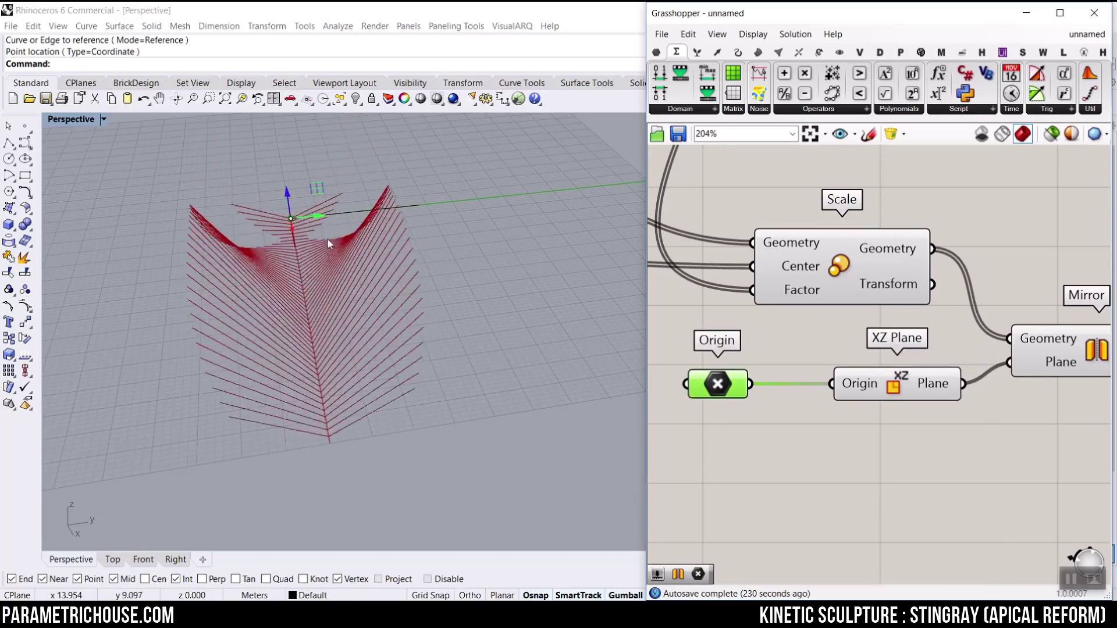
{"action": "left_click_drag", "start_coordinate": [311, 219], "coordinate": [306, 222]}
{"action": "right_click_drag", "start_coordinate": [291, 320], "coordinate": [399, 379]}
{"action": "right_click_drag", "start_coordinate": [554, 311], "coordinate": [454, 303]}
{"action": "left_click", "coordinate": [939, 163]}
Step: Try Point On Curve positions up to 1.000 as the rotation centre of the lines, and return the parameter to 0.000
{"action": "scroll", "coordinate": [801, 301], "scroll_direction": "down", "scroll_amount": 1}
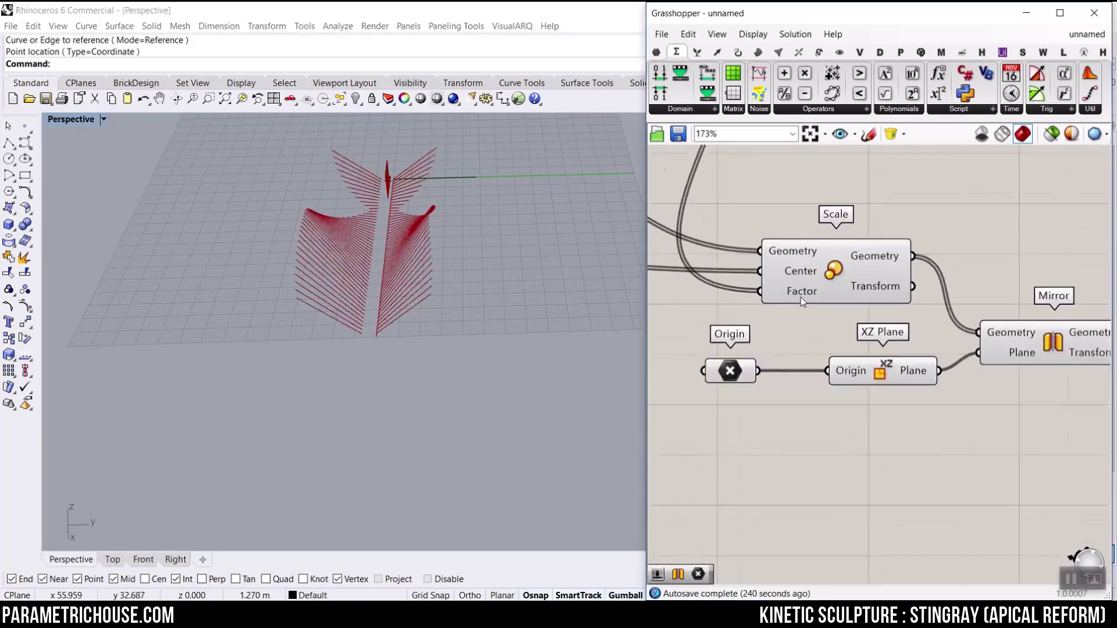
{"action": "scroll", "coordinate": [803, 301], "scroll_direction": "down", "scroll_amount": 3}
{"action": "right_click_drag", "start_coordinate": [391, 320], "coordinate": [507, 305]}
{"action": "right_click_drag", "start_coordinate": [806, 254], "coordinate": [935, 328]}
{"action": "scroll", "coordinate": [934, 329], "scroll_direction": "down", "scroll_amount": 6}
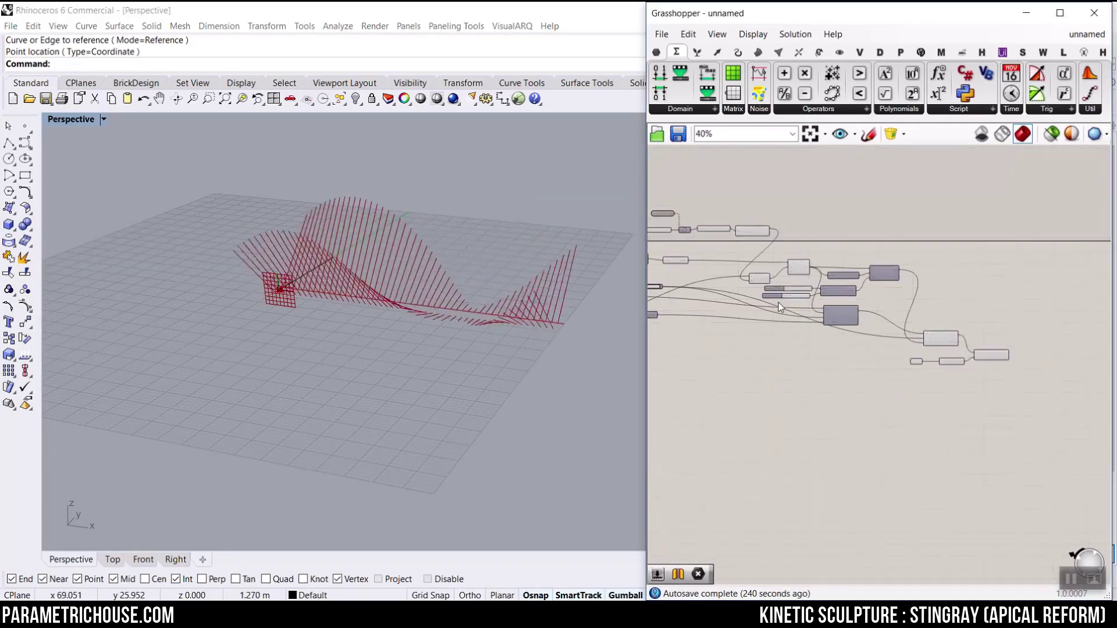
{"action": "scroll", "coordinate": [756, 308], "scroll_direction": "up", "scroll_amount": 4}
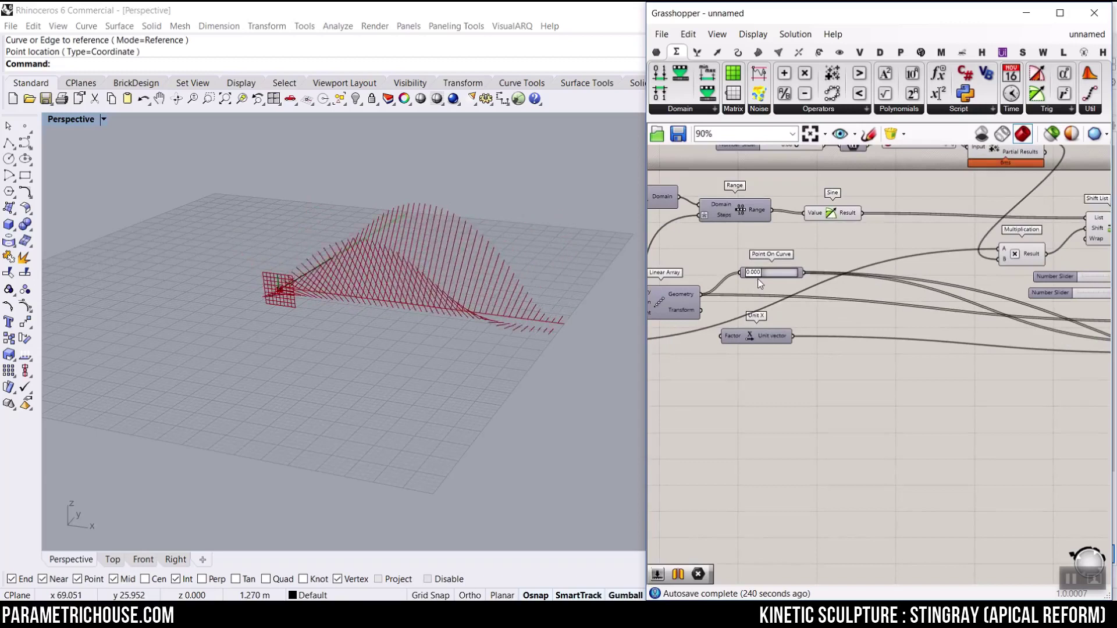
{"action": "right_click_drag", "start_coordinate": [489, 285], "coordinate": [422, 326]}
{"action": "scroll", "coordinate": [431, 320], "scroll_direction": "up", "scroll_amount": 3}
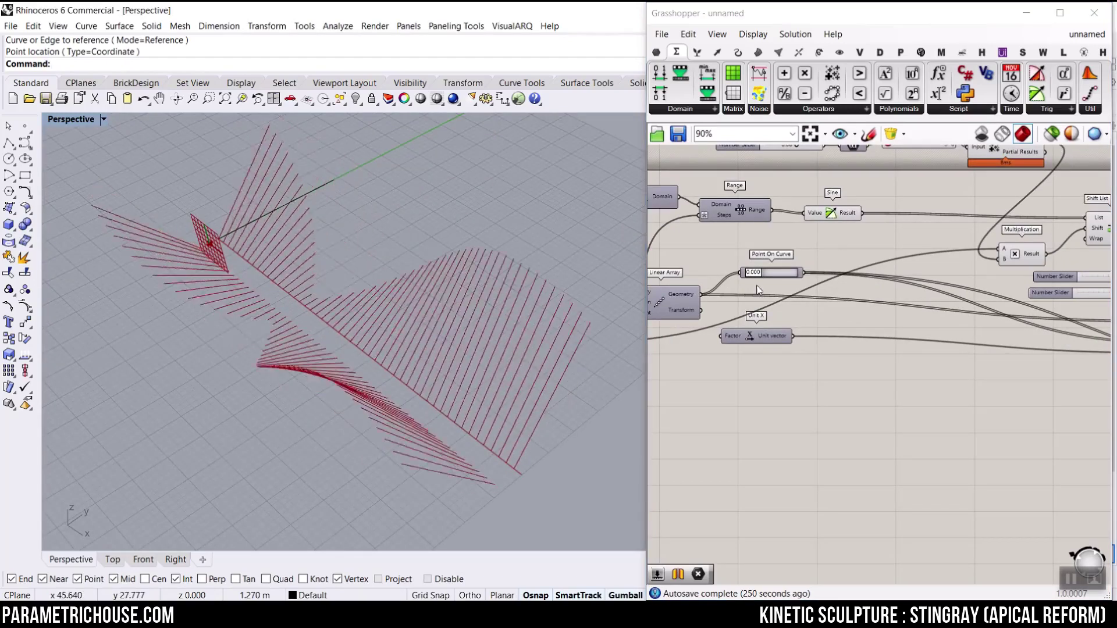
{"action": "scroll", "coordinate": [759, 285], "scroll_direction": "up", "scroll_amount": 3}
{"action": "left_click_drag", "start_coordinate": [763, 277], "coordinate": [827, 274]}
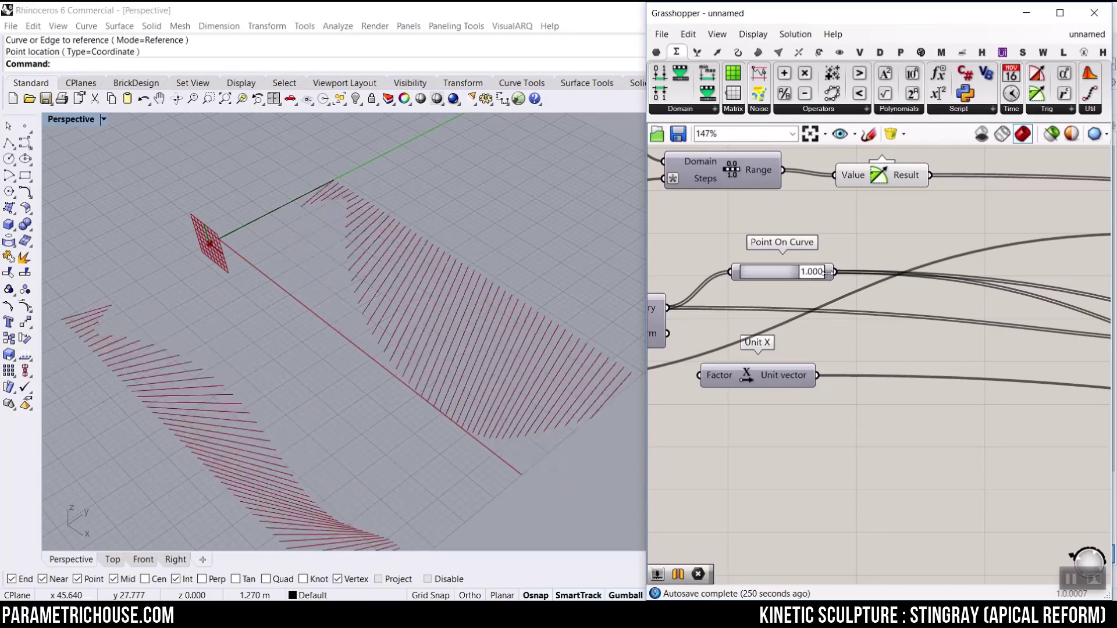
{"action": "left_click_drag", "start_coordinate": [813, 277], "coordinate": [781, 274]}
{"action": "right_click_drag", "start_coordinate": [429, 285], "coordinate": [462, 261]}
{"action": "left_click_drag", "start_coordinate": [782, 278], "coordinate": [778, 279]}
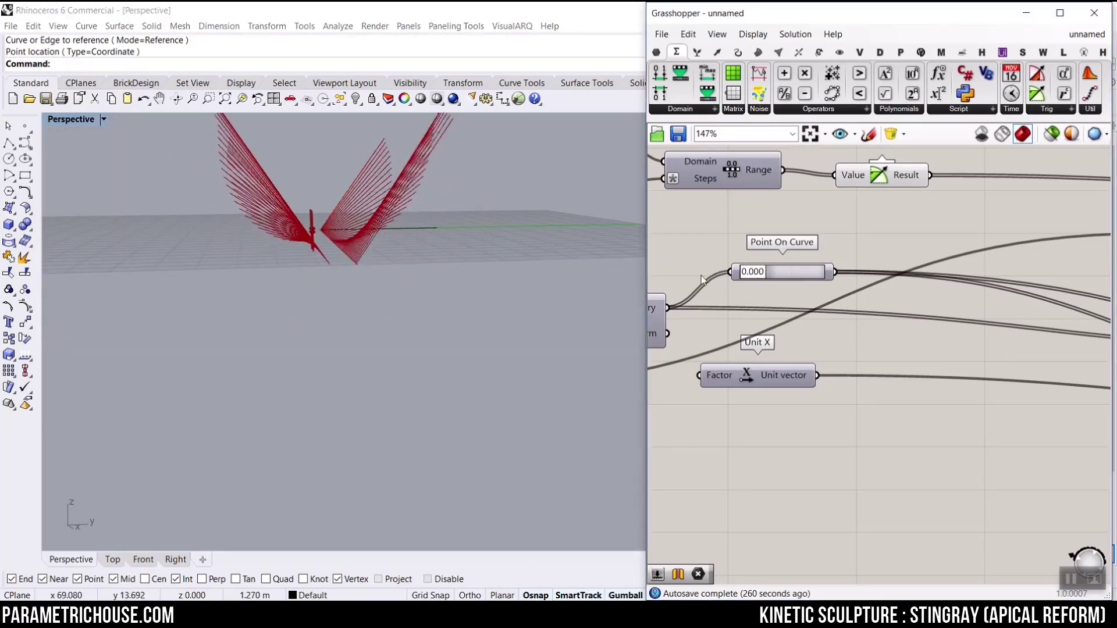
Step: Try reducing the Linear Array's Count slider to 20 and restore it to 50
{"action": "right_click_drag", "start_coordinate": [312, 297], "coordinate": [326, 335]}
{"action": "right_click_drag", "start_coordinate": [796, 309], "coordinate": [925, 334]}
{"action": "scroll", "coordinate": [731, 339], "scroll_direction": "down", "scroll_amount": 2}
{"action": "right_click_drag", "start_coordinate": [731, 340], "coordinate": [911, 338]}
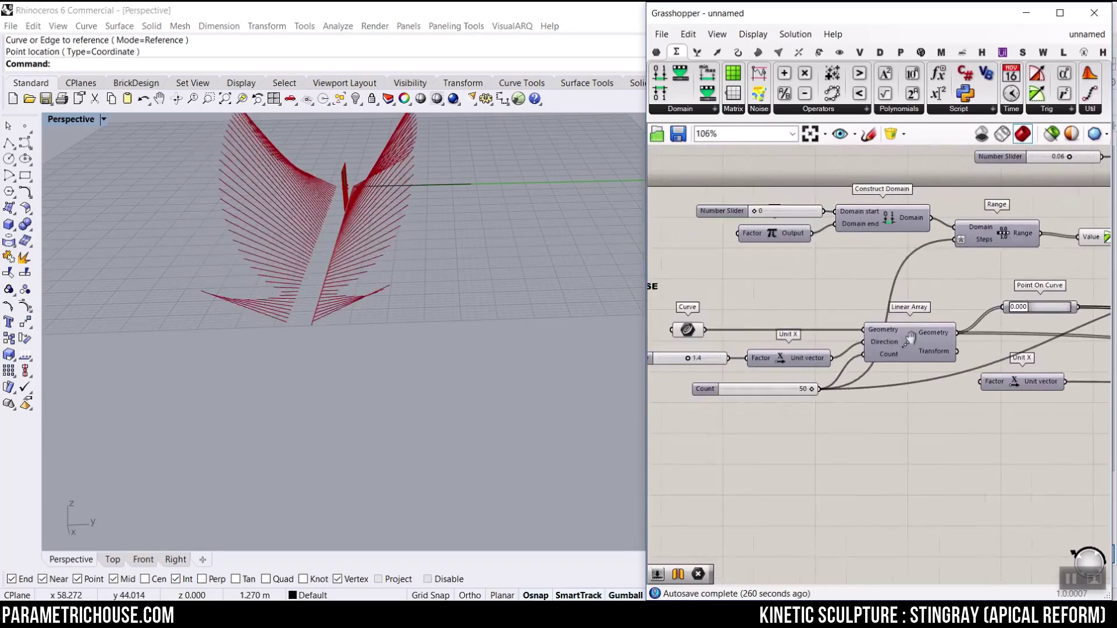
{"action": "scroll", "coordinate": [767, 386], "scroll_direction": "up", "scroll_amount": 4}
{"action": "left_click_drag", "start_coordinate": [856, 393], "coordinate": [848, 399]}
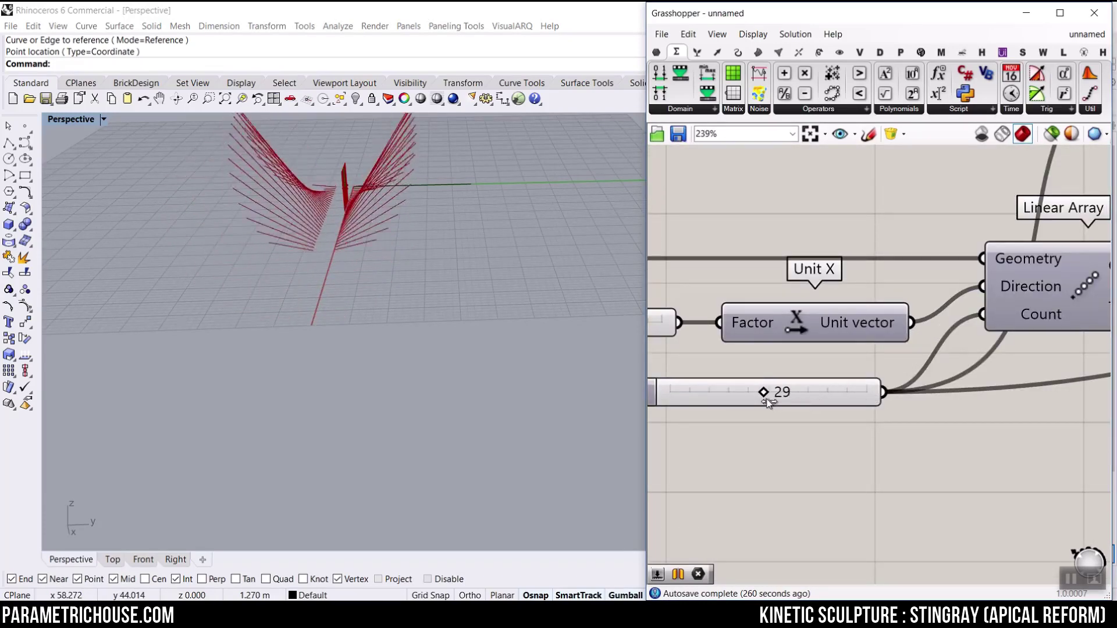
{"action": "right_click_drag", "start_coordinate": [310, 264], "coordinate": [436, 310]}
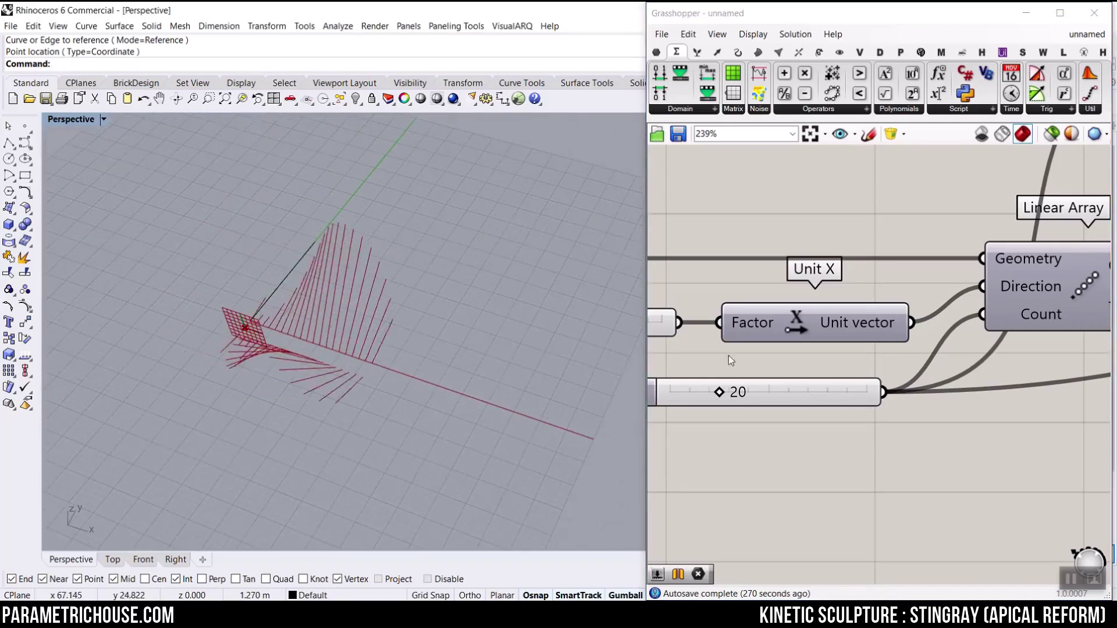
{"action": "left_click_drag", "start_coordinate": [720, 395], "coordinate": [858, 394]}
Step: Set the Distance slider for the line spacing to 1.3 and pick the base line in the Perspective view
{"action": "scroll", "coordinate": [804, 352], "scroll_direction": "down", "scroll_amount": 3}
{"action": "scroll", "coordinate": [808, 344], "scroll_direction": "up", "scroll_amount": 2}
{"action": "scroll", "coordinate": [808, 344], "scroll_direction": "up", "scroll_amount": 1}
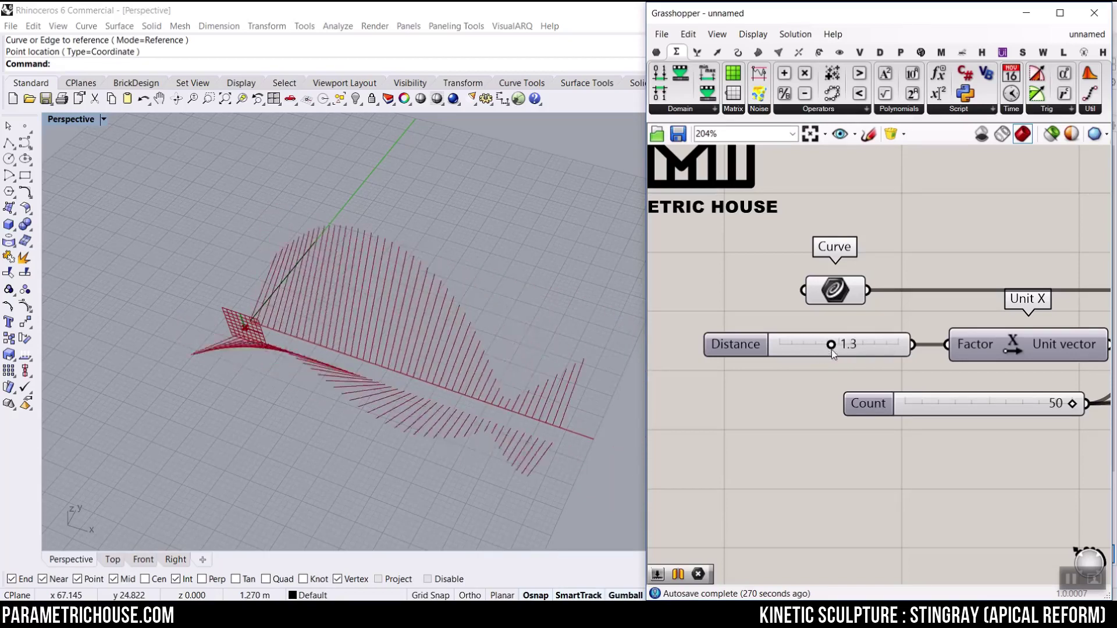
{"action": "left_click", "coordinate": [278, 296]}
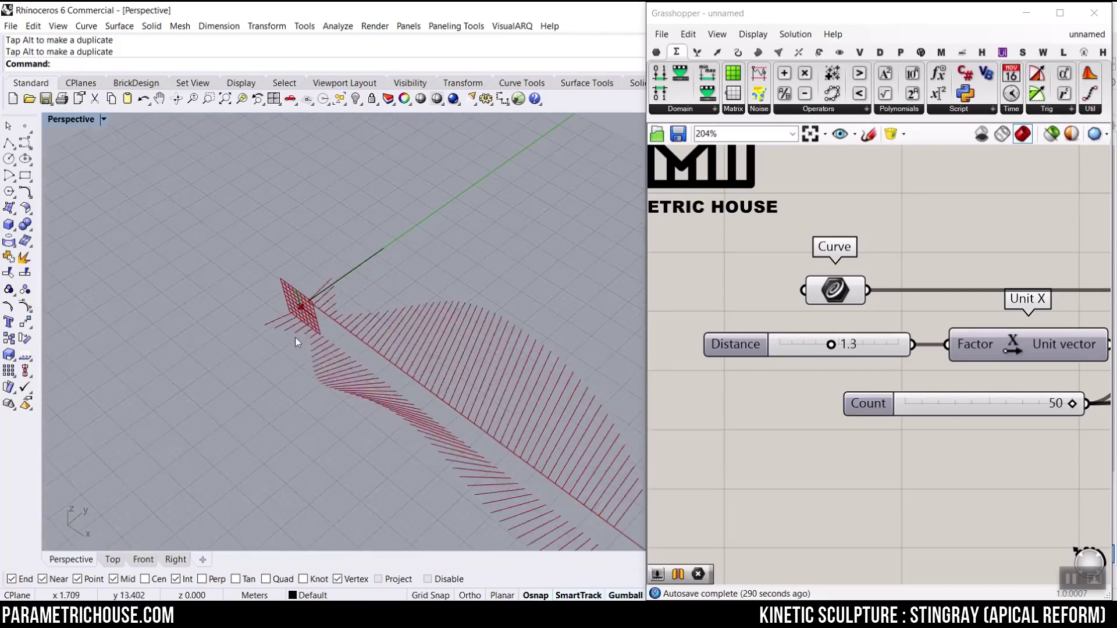
{"action": "right_click_drag", "start_coordinate": [341, 362], "coordinate": [381, 336]}
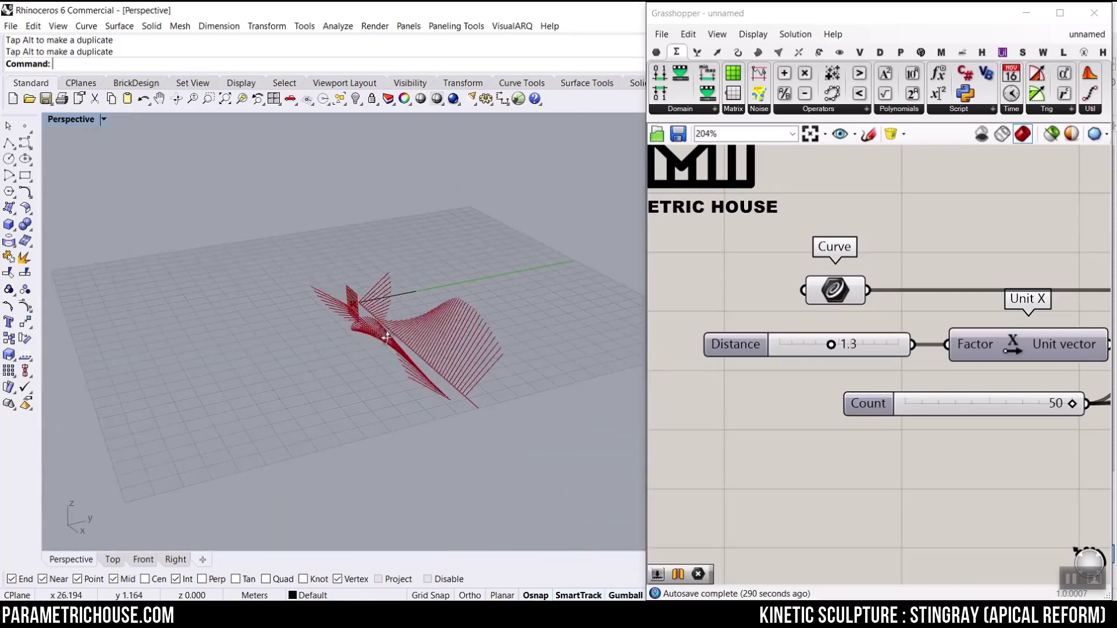
Step: Add a Curve container beyond Mirror and connect both Scale's and Mirror's Geometry outputs to it
{"action": "right_click_drag", "start_coordinate": [896, 319], "coordinate": [832, 313]}
{"action": "scroll", "coordinate": [832, 312], "scroll_direction": "down", "scroll_amount": 8}
{"action": "right_click_drag", "start_coordinate": [941, 321], "coordinate": [806, 338]}
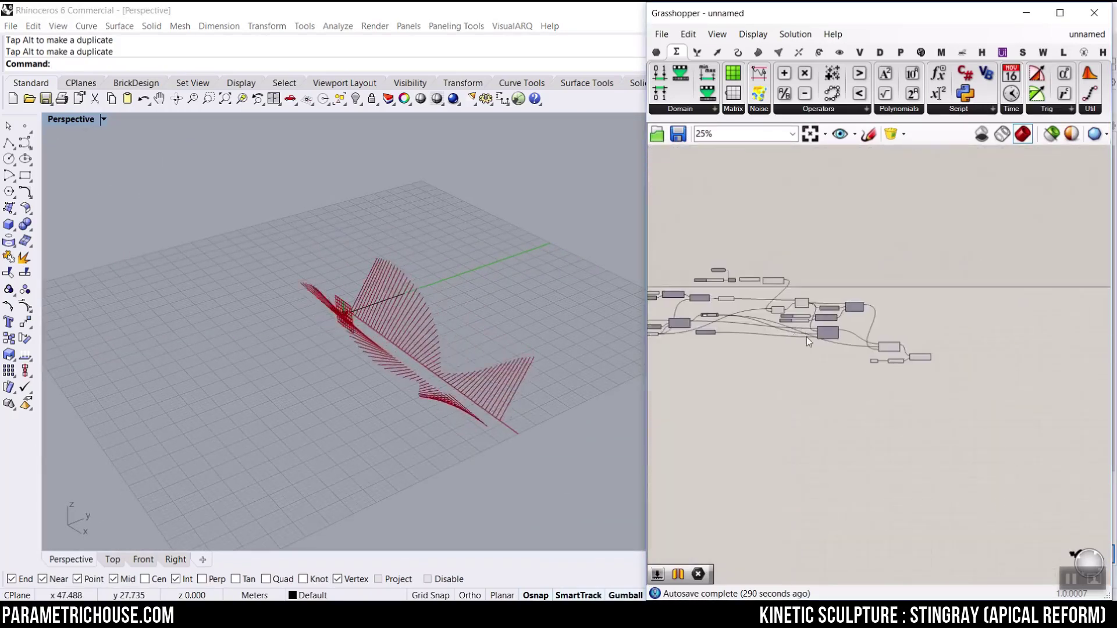
{"action": "scroll", "coordinate": [923, 382], "scroll_direction": "up", "scroll_amount": 4}
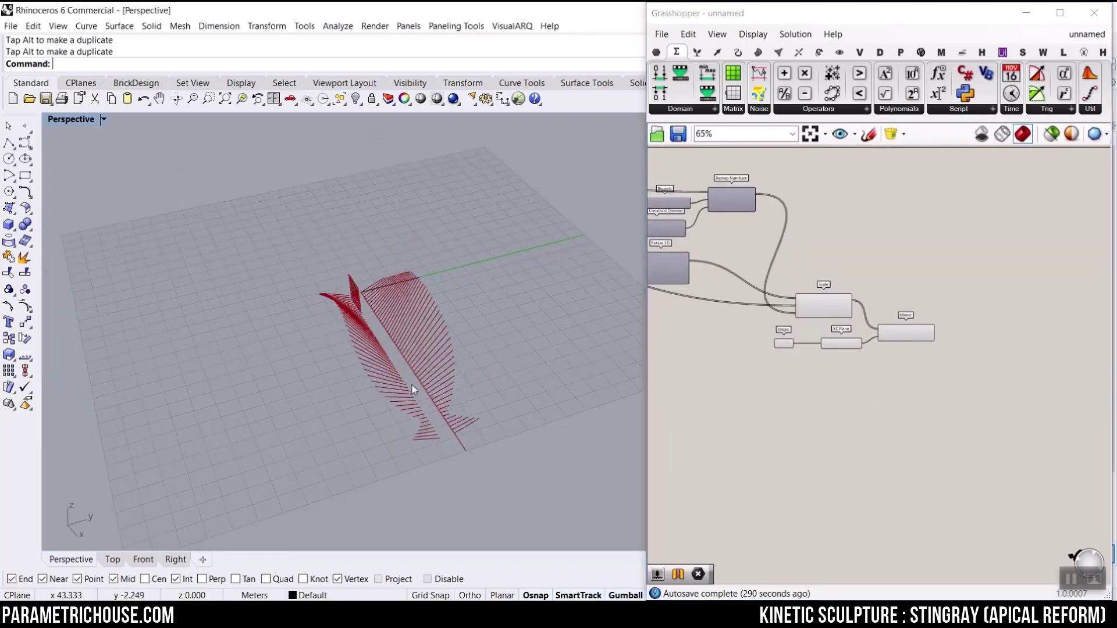
{"action": "scroll", "coordinate": [459, 396], "scroll_direction": "up", "scroll_amount": 3}
{"action": "scroll", "coordinate": [931, 350], "scroll_direction": "up", "scroll_amount": 3}
{"action": "right_click_drag", "start_coordinate": [948, 394], "coordinate": [891, 409]}
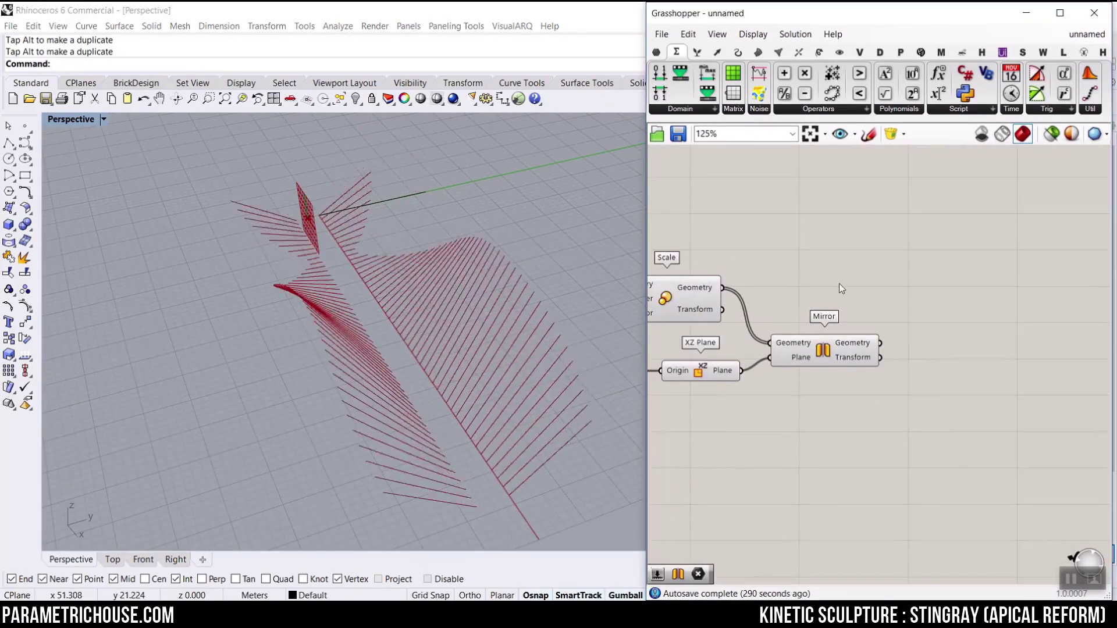
{"action": "left_click", "coordinate": [658, 53]}
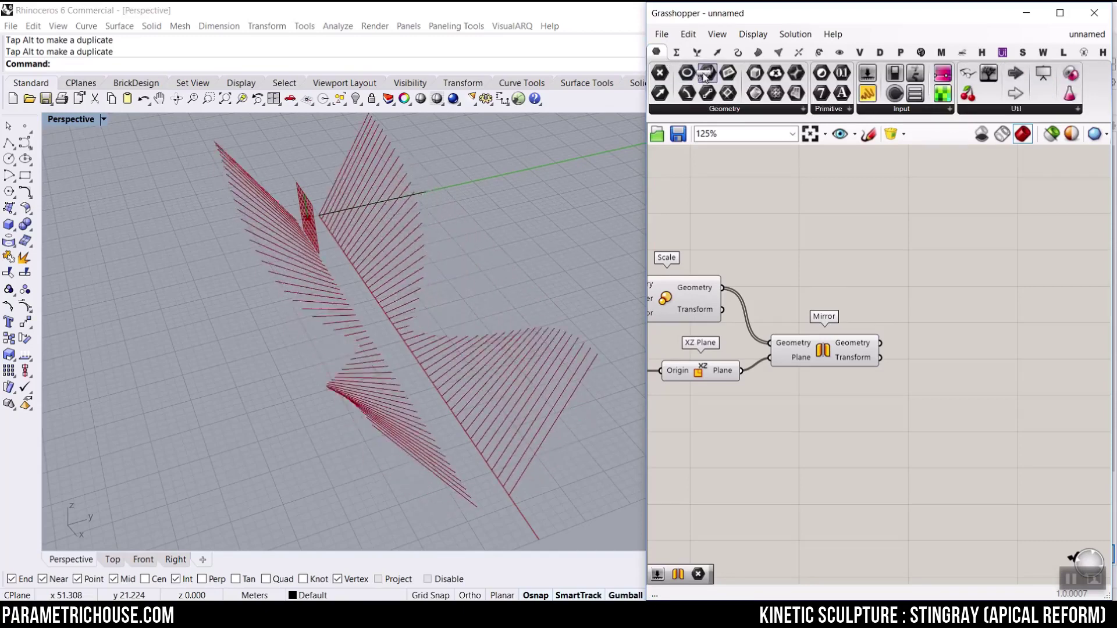
{"action": "left_click_drag", "start_coordinate": [708, 72], "coordinate": [910, 256]}
{"action": "left_click_drag", "start_coordinate": [722, 288], "coordinate": [998, 293]}
{"action": "scroll", "coordinate": [916, 330], "scroll_direction": "up", "scroll_amount": 3}
{"action": "left_click_drag", "start_coordinate": [858, 352], "coordinate": [998, 262], "text": "shift"}
Step: Turn off the preview of all components that precede the new Curve container
{"action": "scroll", "coordinate": [962, 330], "scroll_direction": "down", "scroll_amount": 5}
{"action": "left_click_drag", "start_coordinate": [986, 392], "coordinate": [709, 222]}
{"action": "right_click", "coordinate": [860, 188]}
{"action": "left_click", "coordinate": [896, 210]}
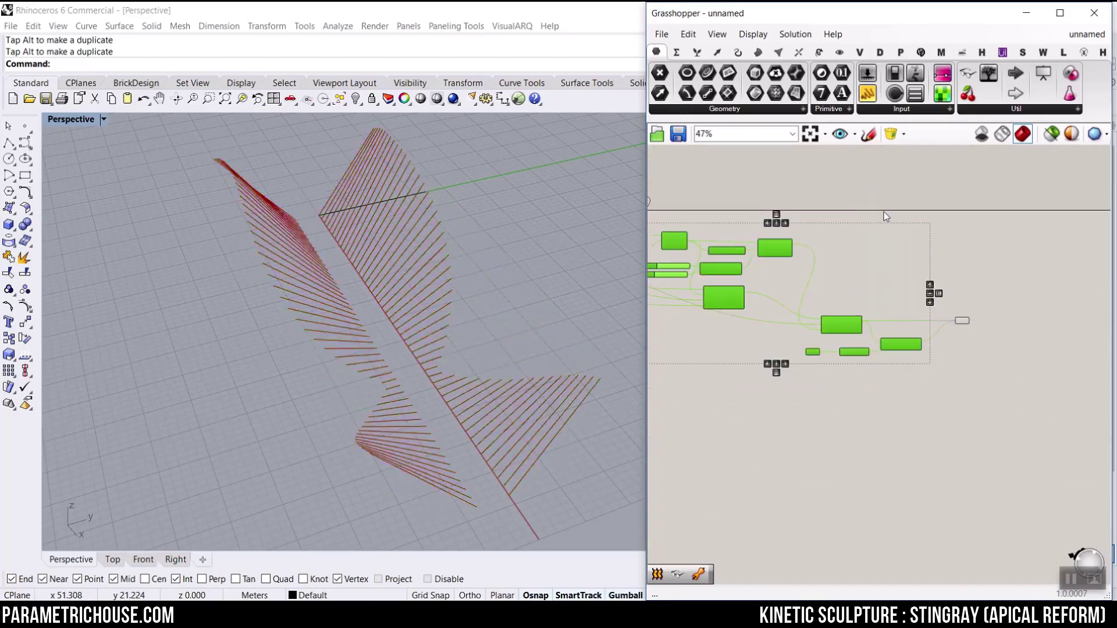
Step: Add a Pipe Variable component and connect the Curve container's output to its Curve input
{"action": "scroll", "coordinate": [827, 326], "scroll_direction": "up", "scroll_amount": 5}
{"action": "right_click_drag", "start_coordinate": [825, 331], "coordinate": [792, 330]}
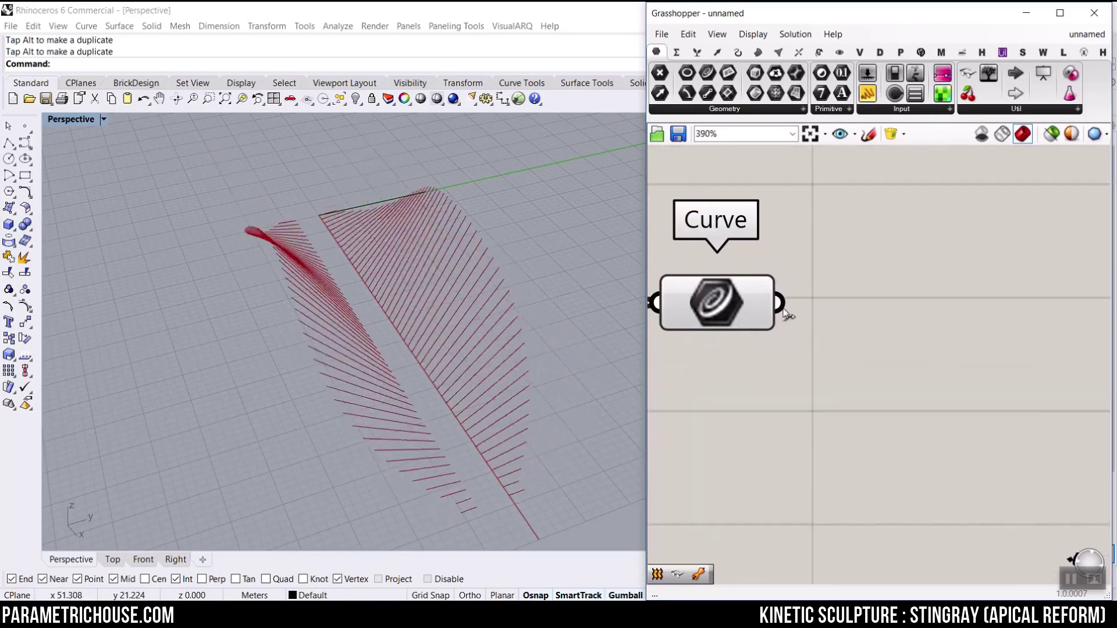
{"action": "right_click_drag", "start_coordinate": [536, 317], "coordinate": [397, 322]}
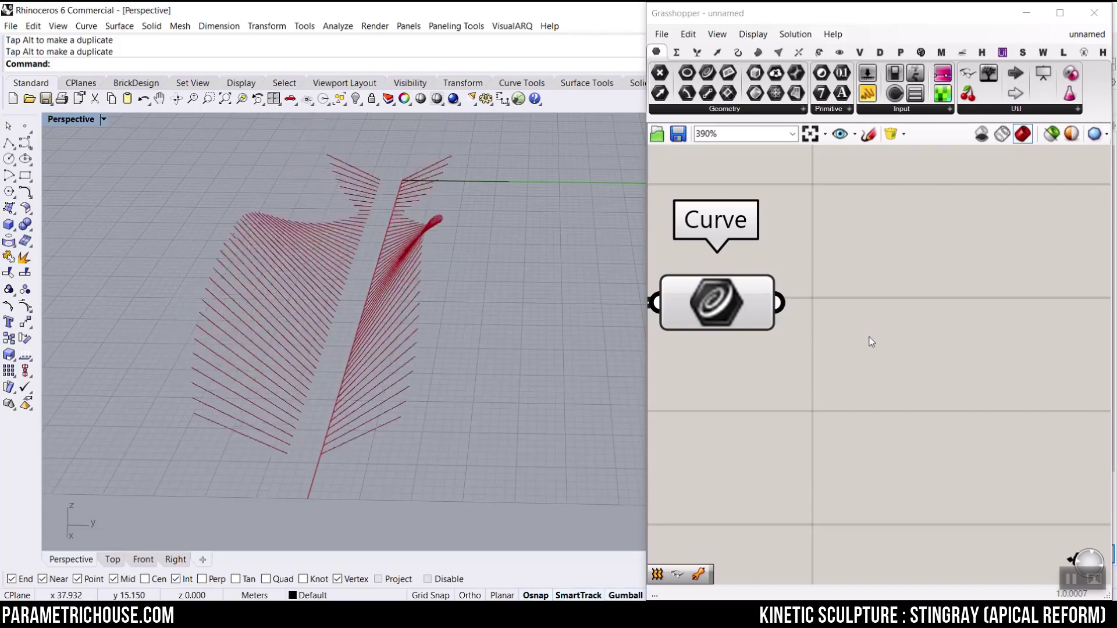
{"action": "double_click", "coordinate": [965, 367]}
{"action": "type", "text": "pip"}
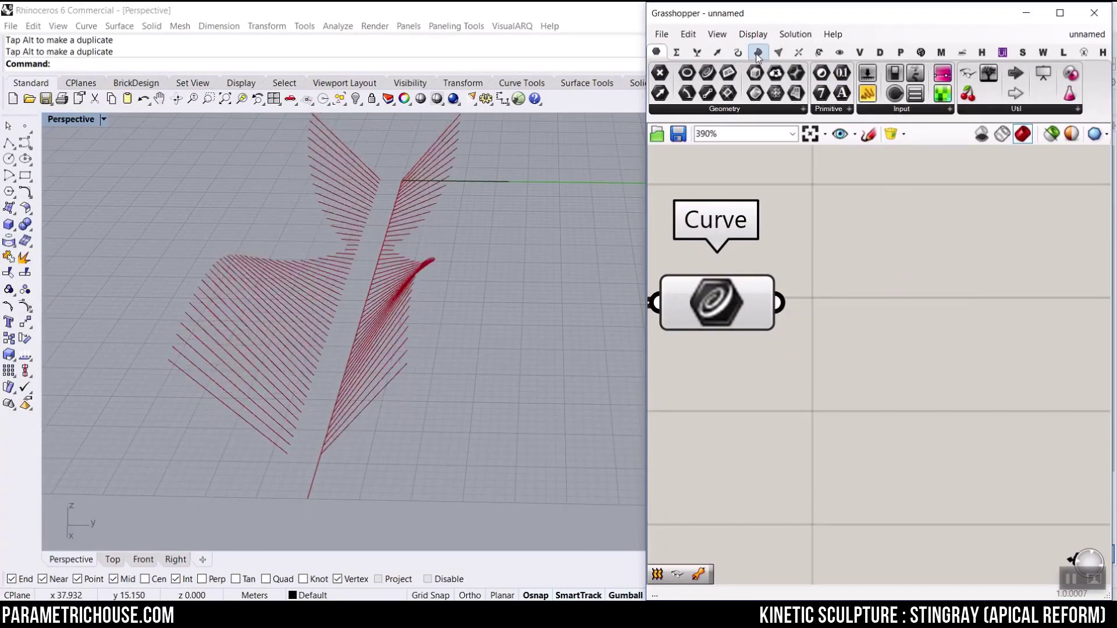
{"action": "left_click", "coordinate": [756, 53]}
{"action": "left_click", "coordinate": [856, 110]}
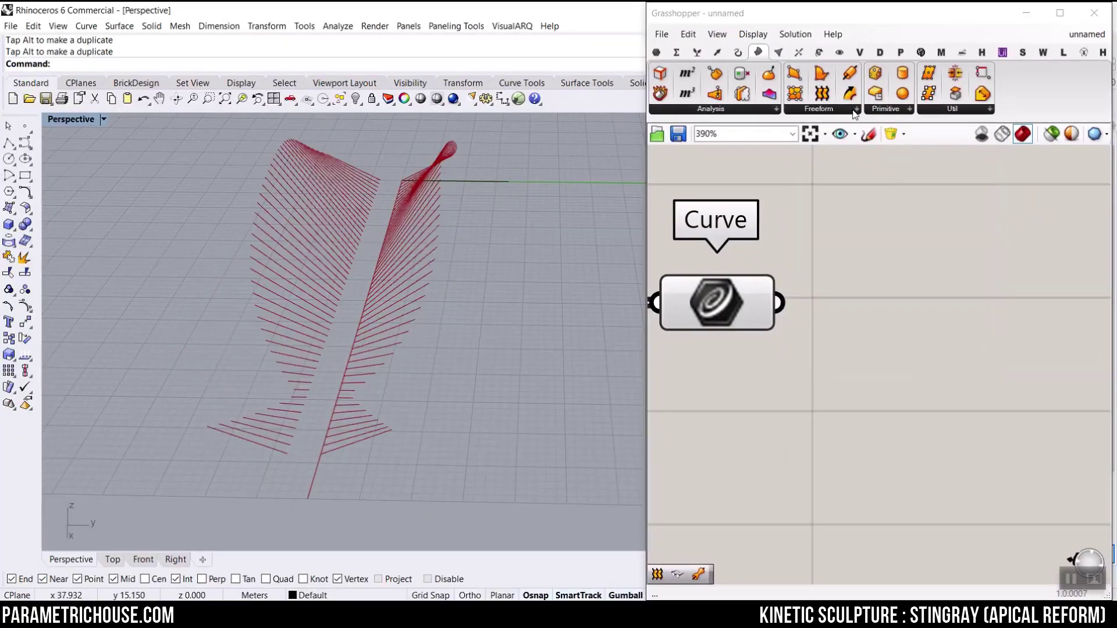
{"action": "left_click", "coordinate": [856, 110]}
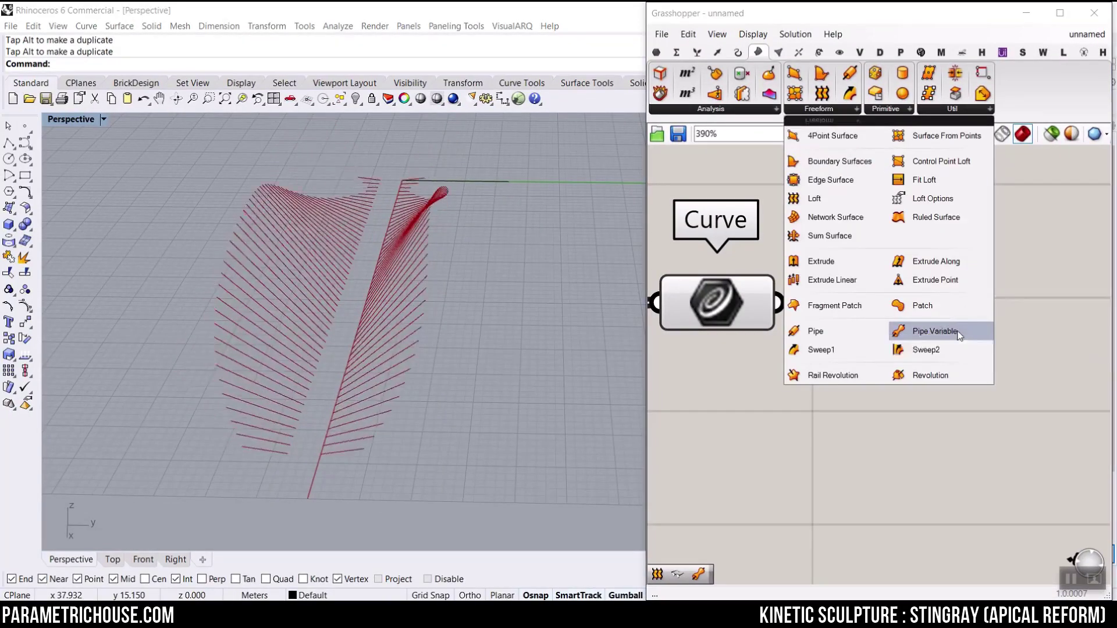
{"action": "left_click", "coordinate": [959, 336]}
{"action": "left_click", "coordinate": [983, 361]}
{"action": "left_click_drag", "start_coordinate": [785, 302], "coordinate": [890, 287]}
Step: Reparameterize the Curve input of Pipe Variable
{"action": "right_click", "coordinate": [890, 286]}
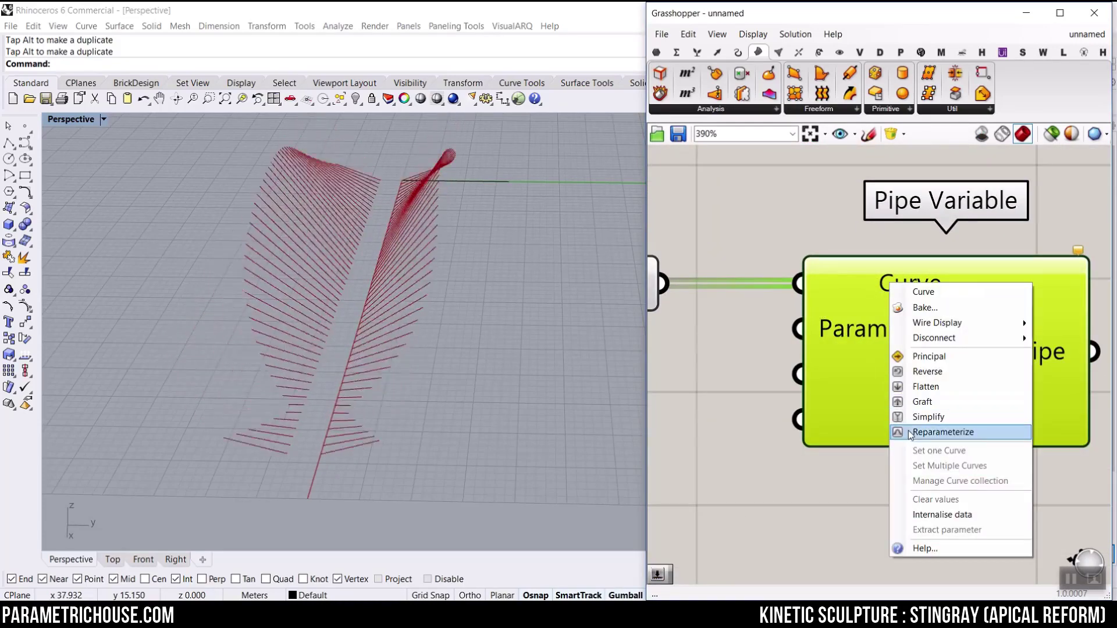
{"action": "left_click", "coordinate": [911, 433]}
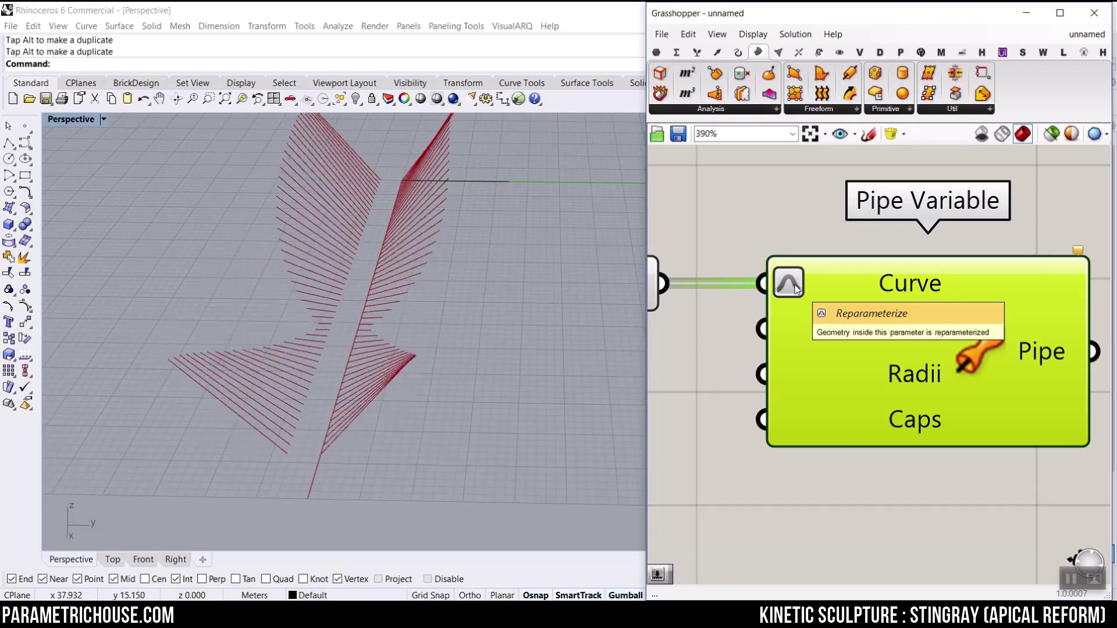
{"action": "scroll", "coordinate": [826, 261], "scroll_direction": "down", "scroll_amount": 3}
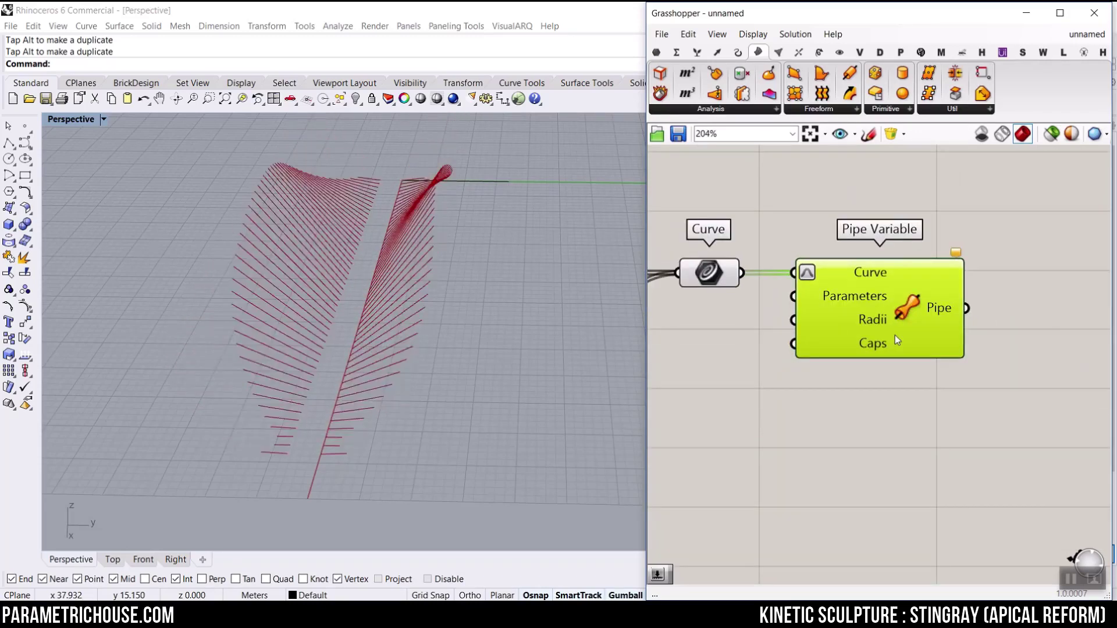
{"action": "scroll", "coordinate": [864, 334], "scroll_direction": "up", "scroll_amount": 2}
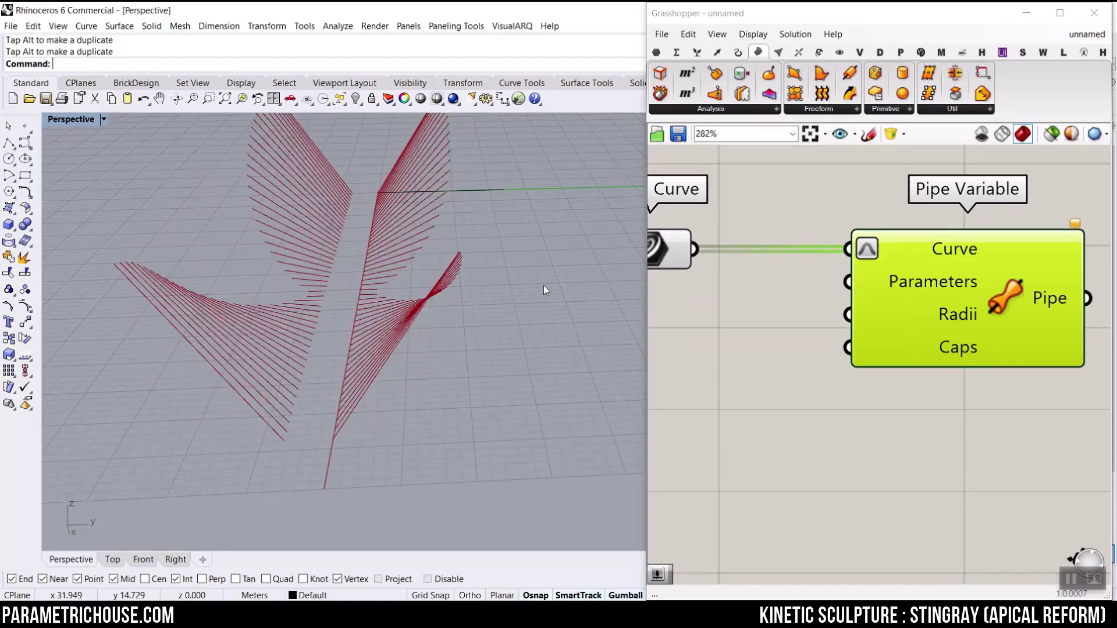
{"action": "scroll", "coordinate": [417, 254], "scroll_direction": "up", "scroll_amount": 4}
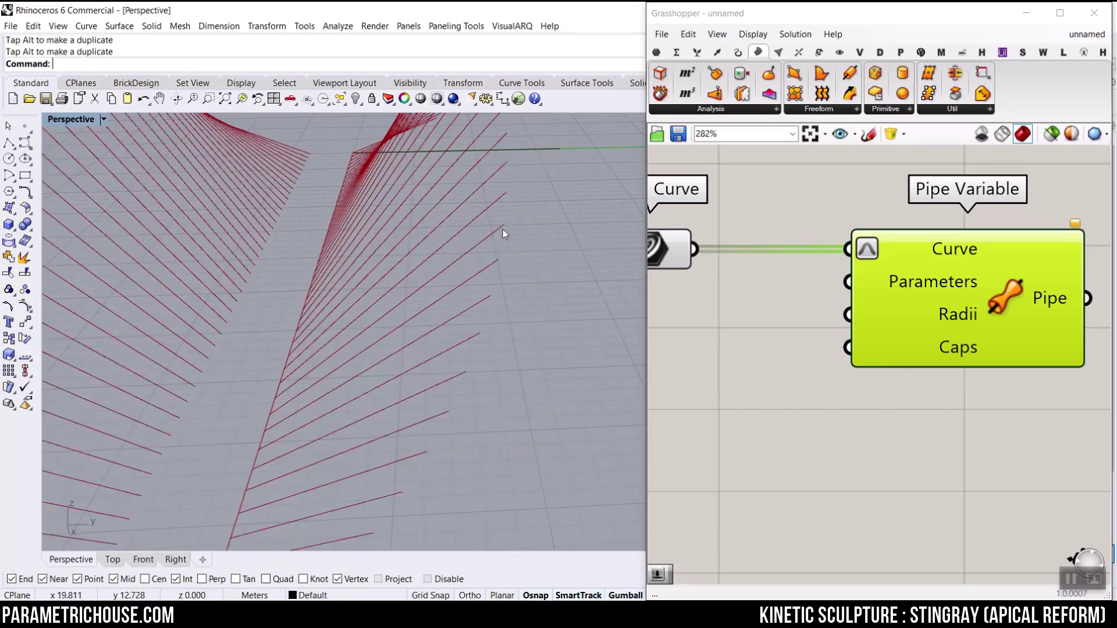
Step: Assign the values 0 and 1 as multiple numbers to the Parameters input of Pipe Variable
{"action": "scroll", "coordinate": [906, 289], "scroll_direction": "up", "scroll_amount": 4}
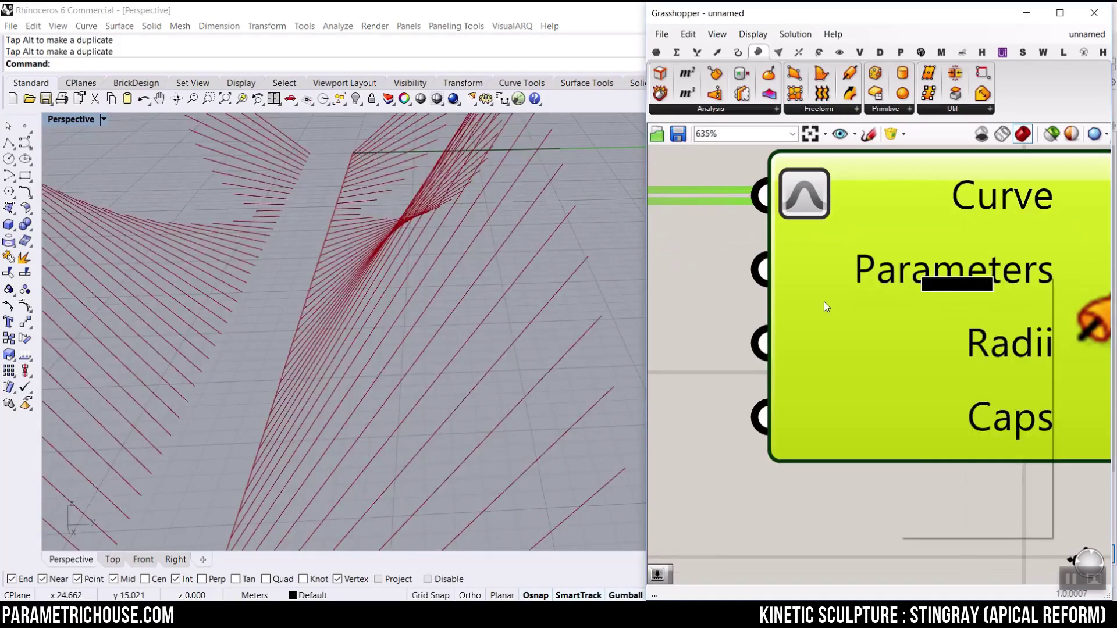
{"action": "right_click", "coordinate": [901, 278]}
{"action": "mouse_move", "coordinate": [952, 451]}
{"action": "left_click", "coordinate": [799, 447]}
{"action": "type", "text": "0"}
{"action": "key", "text": "Return"}
{"action": "type", "text": "1"}
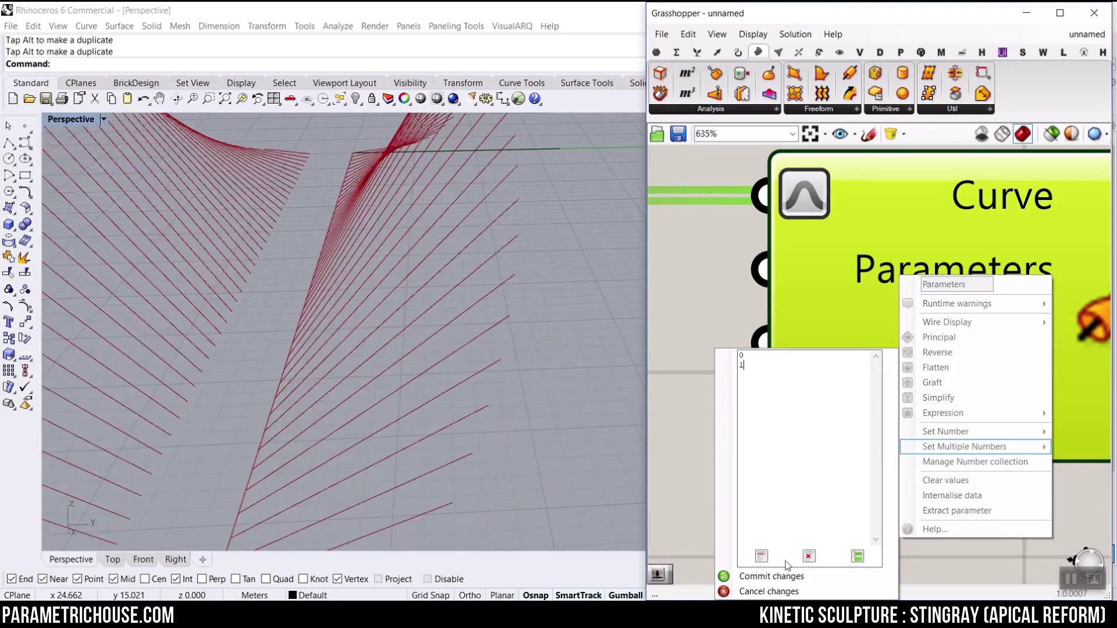
{"action": "left_click", "coordinate": [787, 578]}
{"action": "scroll", "coordinate": [895, 316], "scroll_direction": "down", "scroll_amount": 5}
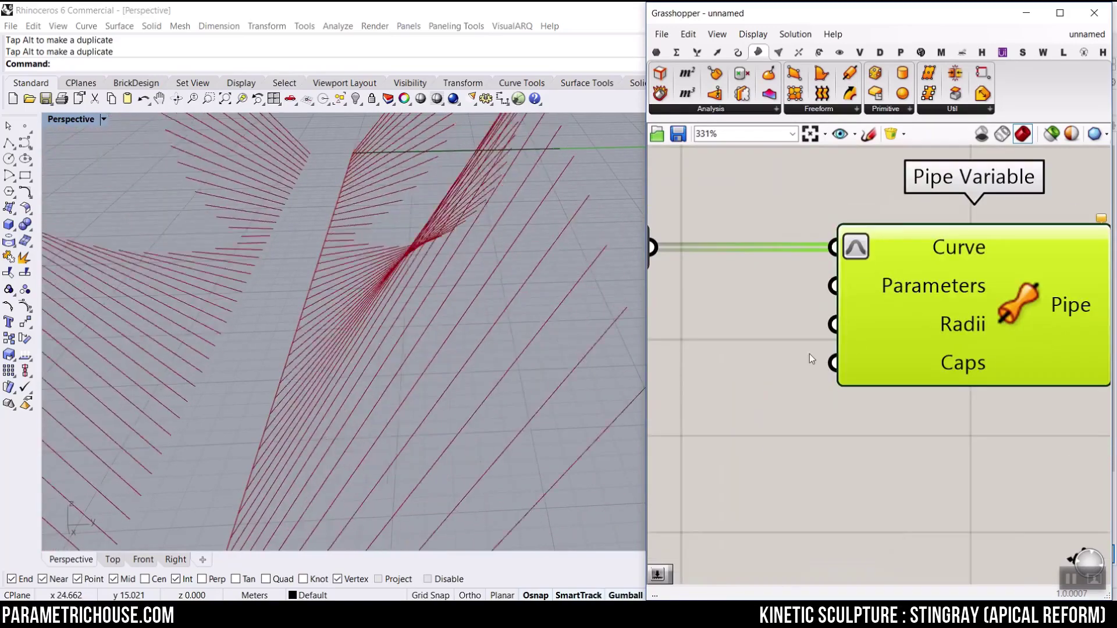
{"action": "double_click", "coordinate": [776, 326]}
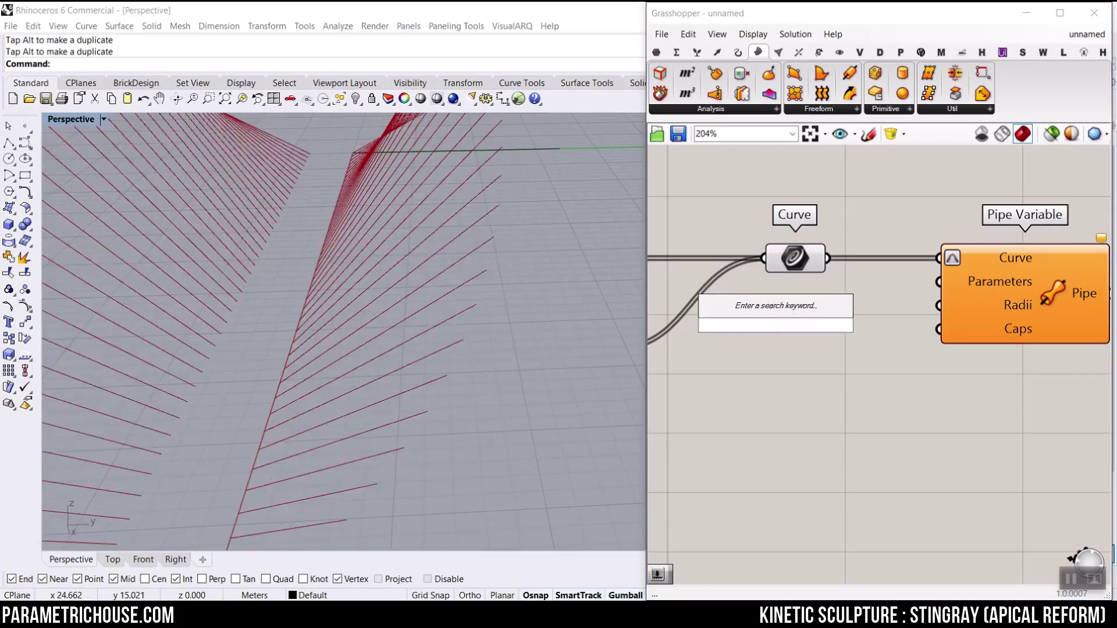
{"action": "type", "text": "0.1"}
{"action": "key", "text": "Return"}
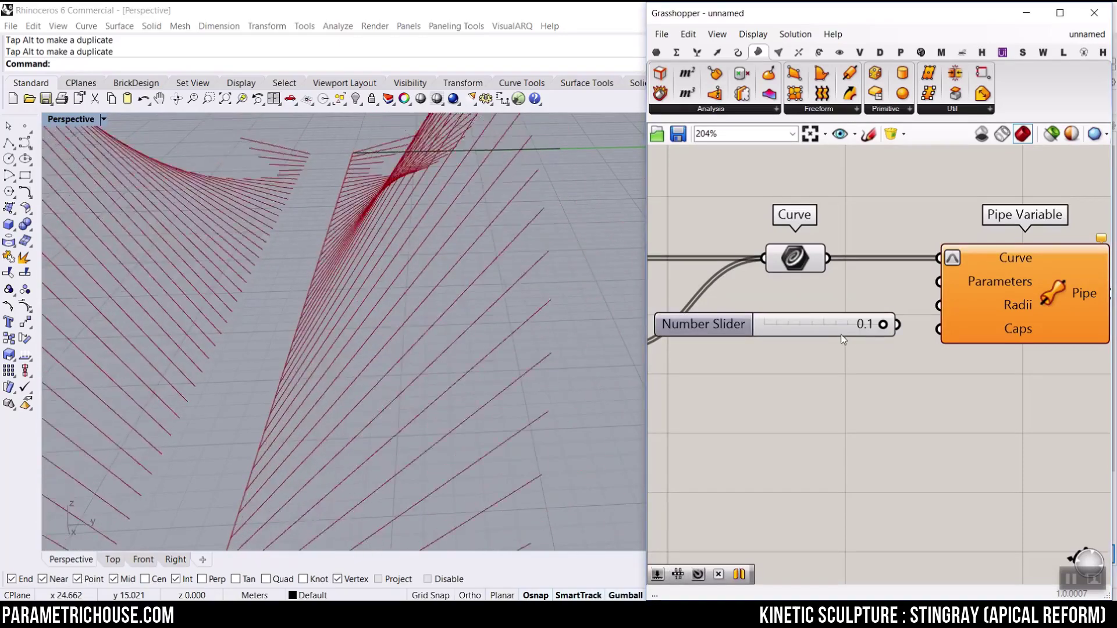
{"action": "double_click", "coordinate": [808, 371]}
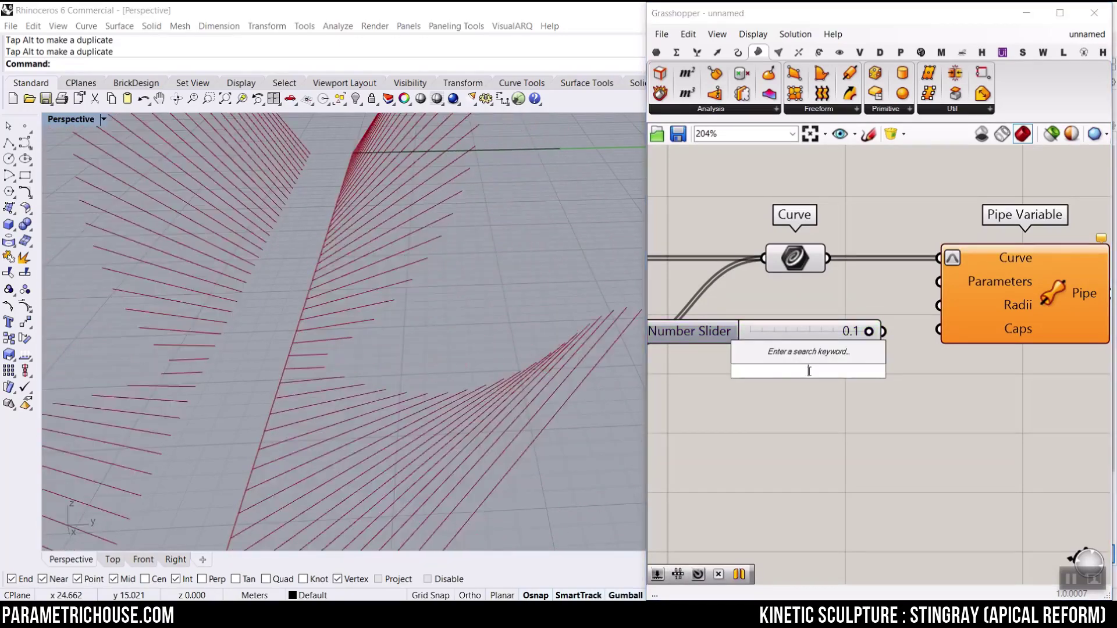
{"action": "left_click", "coordinate": [783, 333]}
{"action": "key", "text": "Delete"}
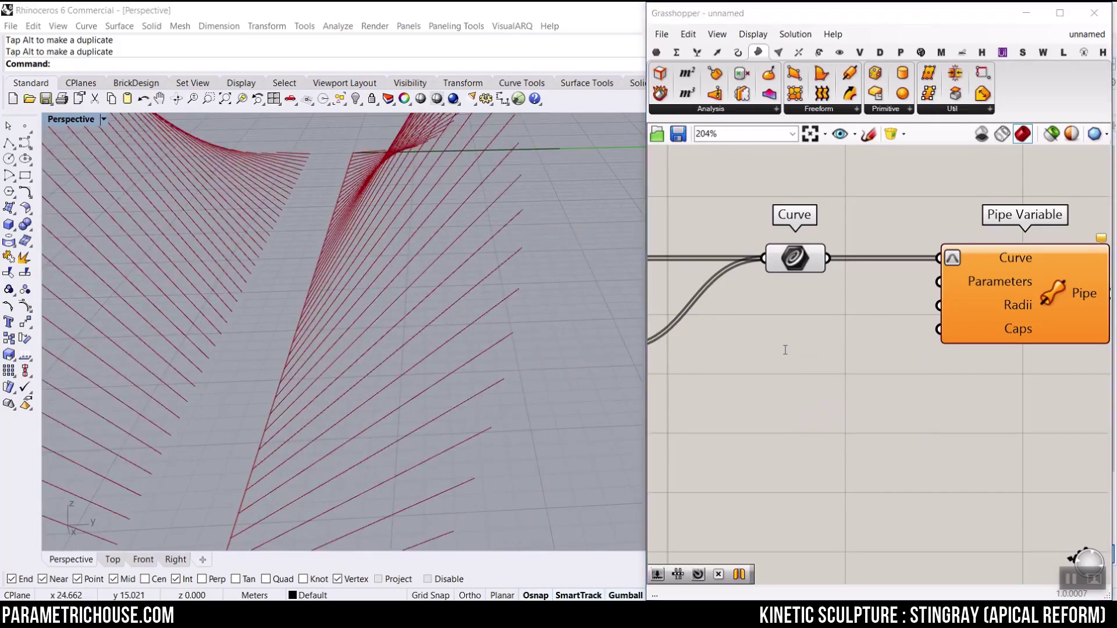
Step: Add a number slider ranging from 0.1 to 0.60 before Pipe Variable and duplicate it directly below
{"action": "double_click", "coordinate": [785, 349]}
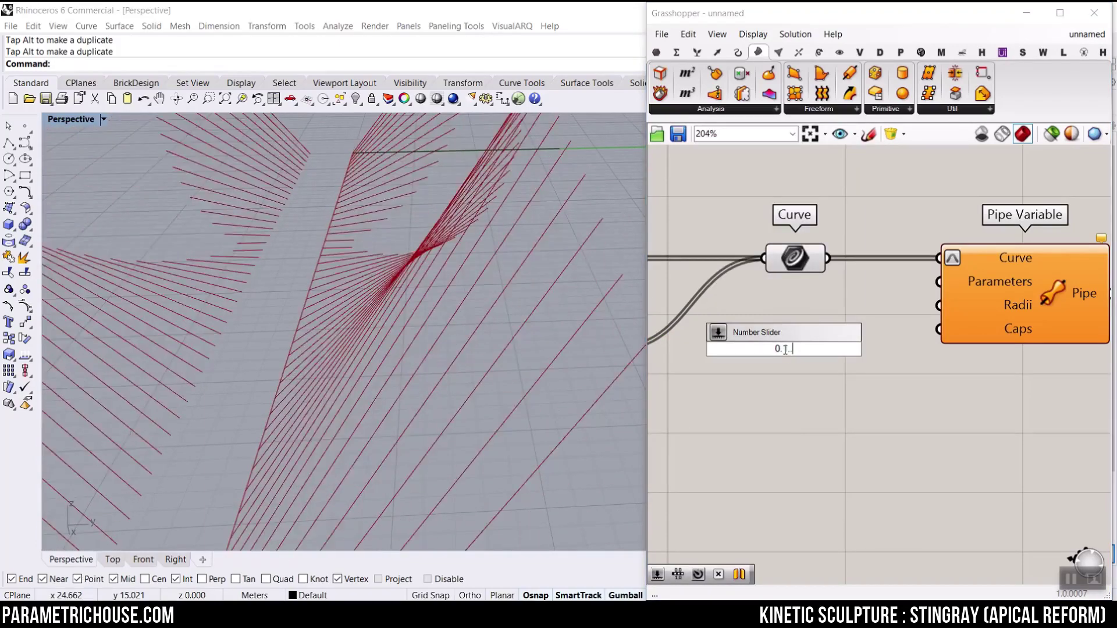
{"action": "type", "text": "0.1..0.60"}
{"action": "key", "text": "Return"}
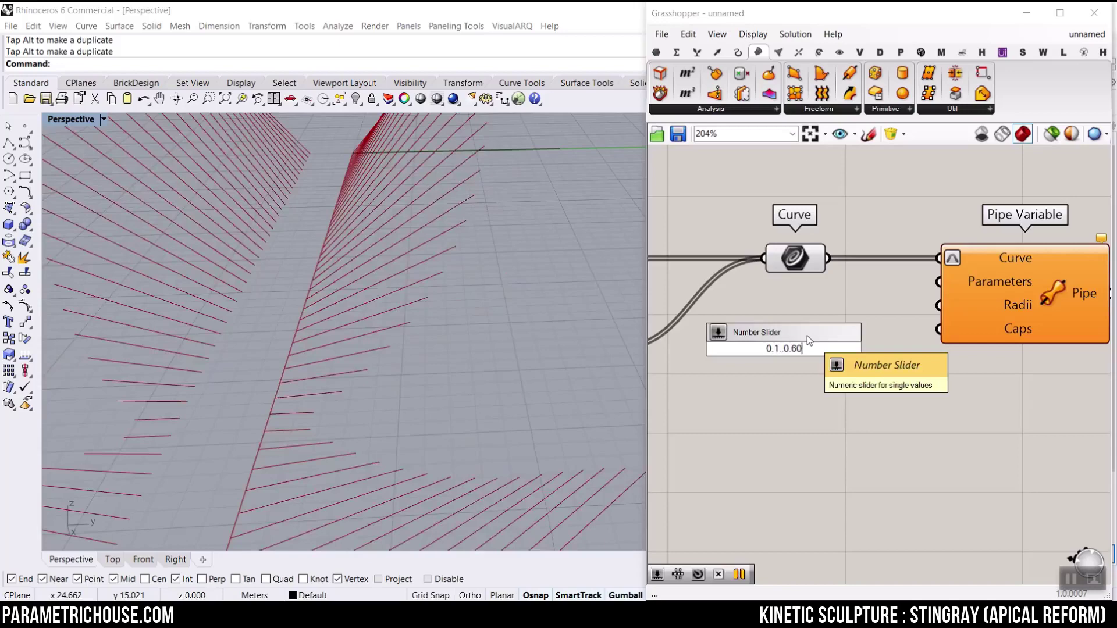
{"action": "scroll", "coordinate": [808, 336], "scroll_direction": "up", "scroll_amount": 3}
{"action": "left_click_drag", "start_coordinate": [832, 285], "coordinate": [835, 334]}
Step: Connect both number sliders to the Radii input of Pipe Variable
{"action": "right_click_drag", "start_coordinate": [952, 291], "coordinate": [895, 292]}
{"action": "left_click_drag", "start_coordinate": [921, 281], "coordinate": [932, 285]}
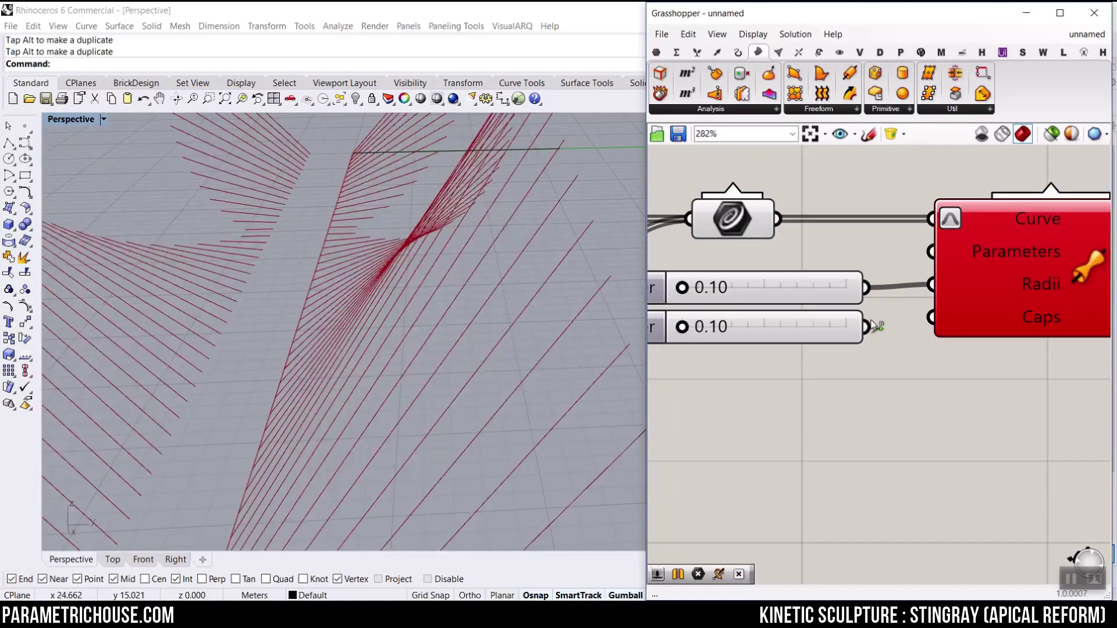
{"action": "left_click_drag", "start_coordinate": [927, 282], "coordinate": [927, 283], "text": "shift"}
Step: Set the upper radius slider to 0.34 and leave the lower one at 0.10 after testing 0.27
{"action": "left_click_drag", "start_coordinate": [686, 326], "coordinate": [739, 328]}
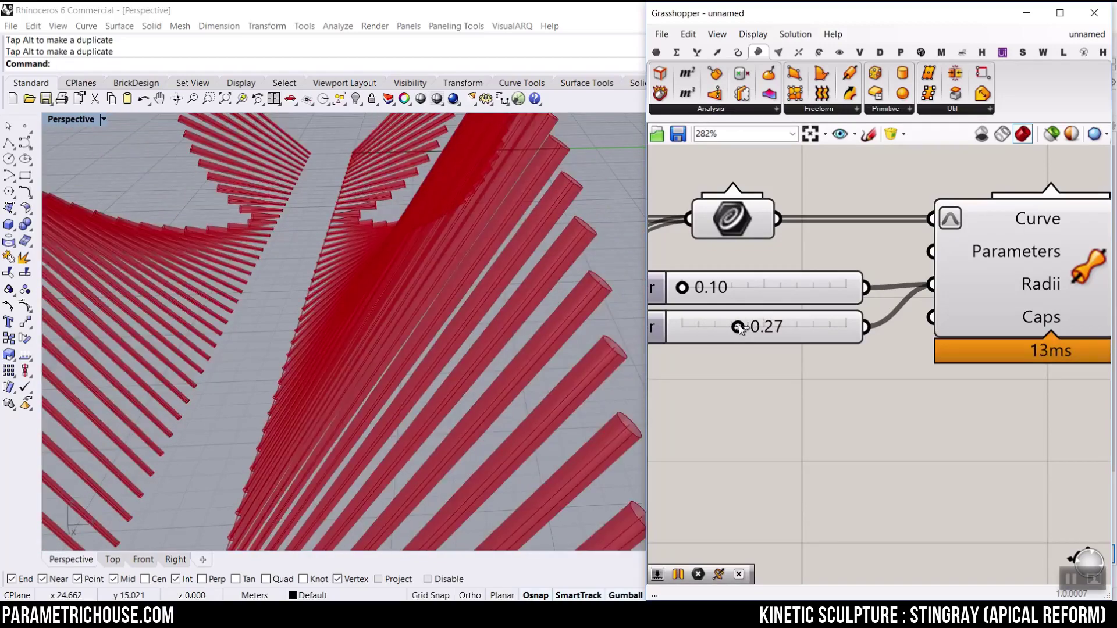
{"action": "left_click_drag", "start_coordinate": [738, 326], "coordinate": [680, 339]}
{"action": "left_click_drag", "start_coordinate": [682, 287], "coordinate": [761, 289]}
Step: Try the Round and Flat cap types on Pipe Variable and set Caps back to None
{"action": "right_click_drag", "start_coordinate": [524, 268], "coordinate": [505, 292]}
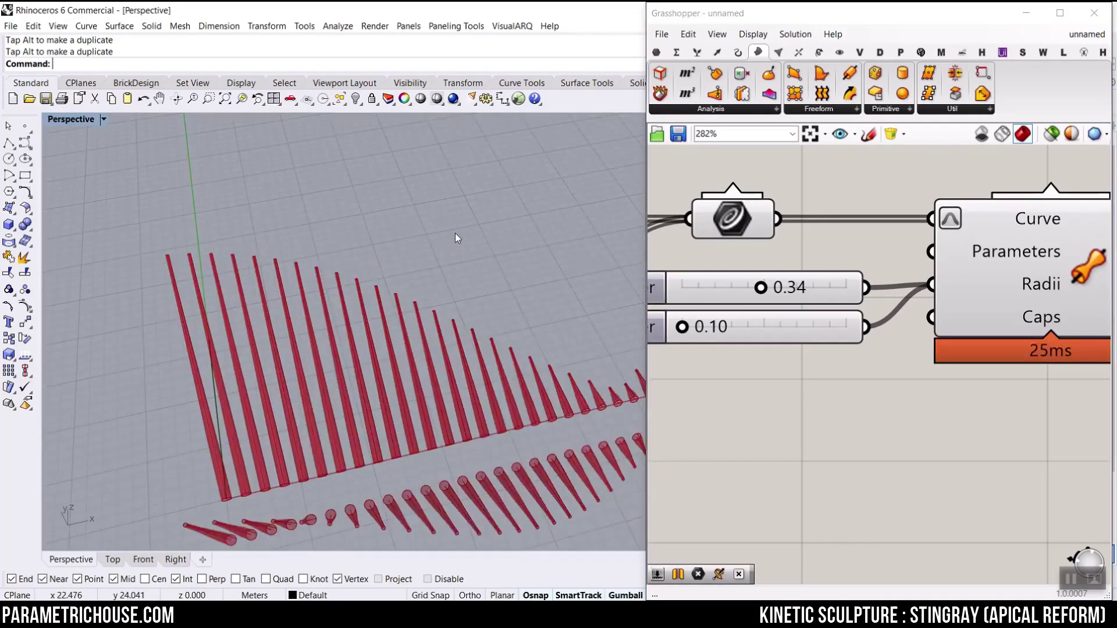
{"action": "right_click", "coordinate": [1032, 322]}
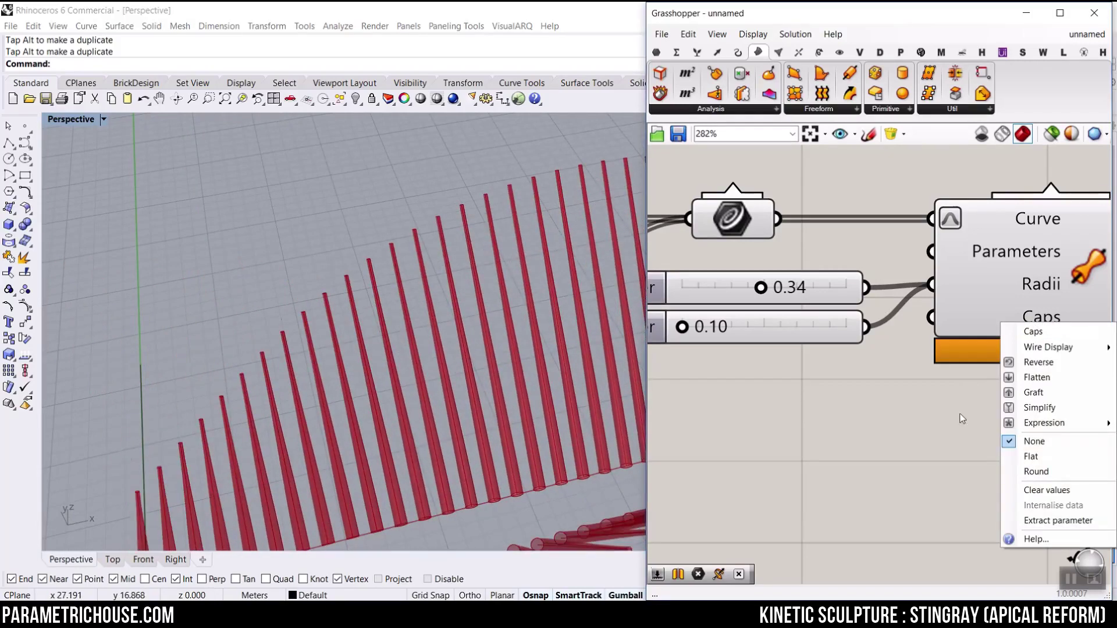
{"action": "left_click", "coordinate": [1037, 471]}
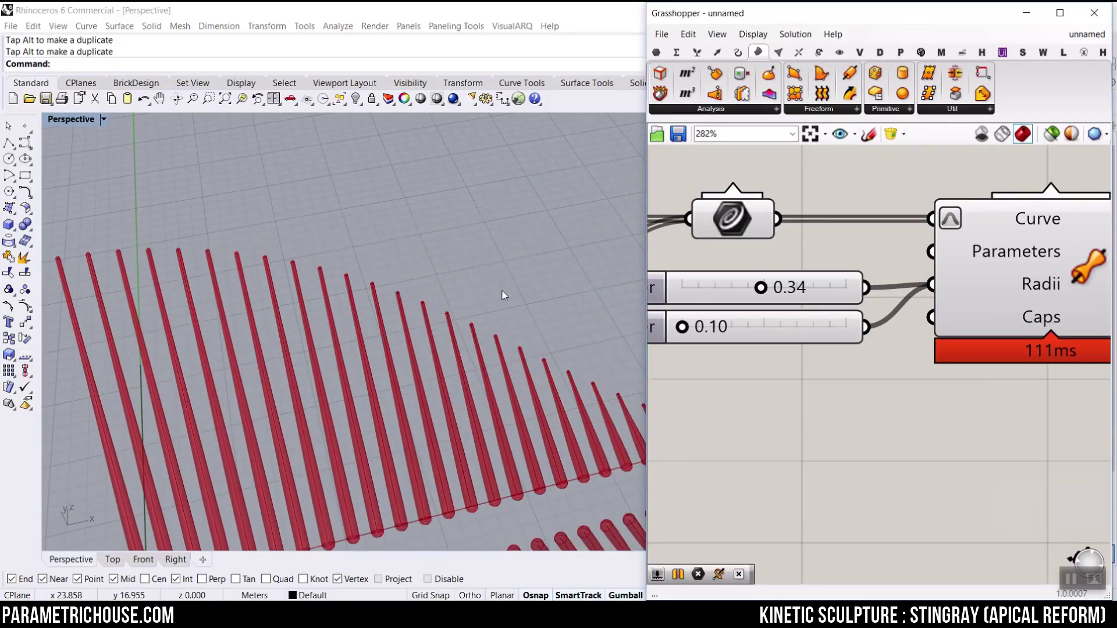
{"action": "mouse_move", "coordinate": [522, 291]}
{"action": "right_mouse_down"}
{"action": "mouse_move", "coordinate": [396, 297]}
{"action": "mouse_move", "coordinate": [515, 305]}
{"action": "right_mouse_up"}
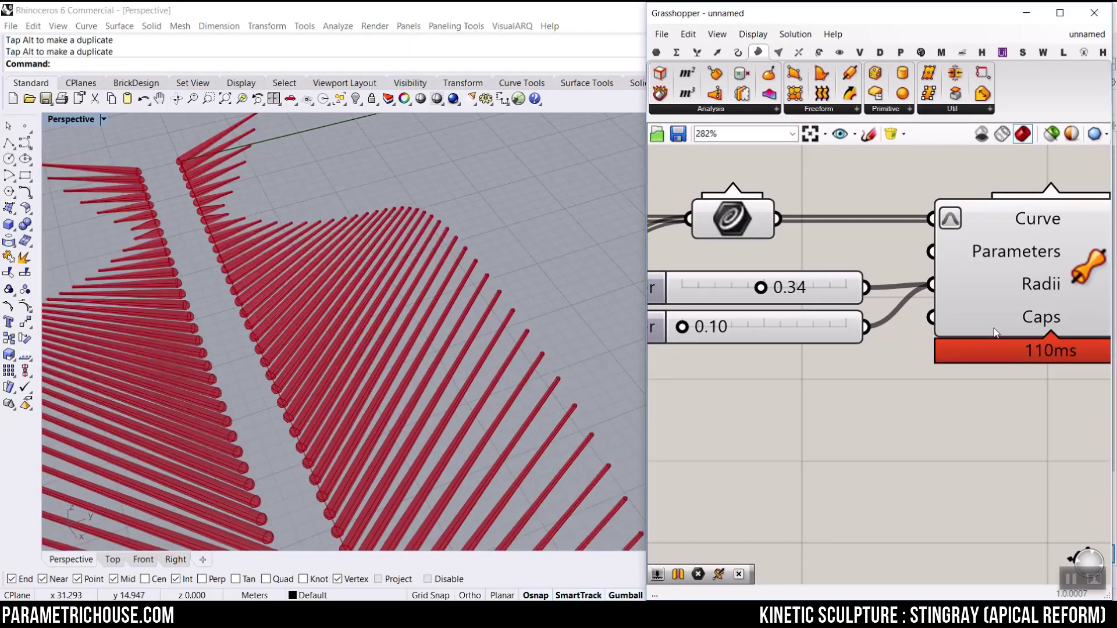
{"action": "right_click", "coordinate": [994, 328]}
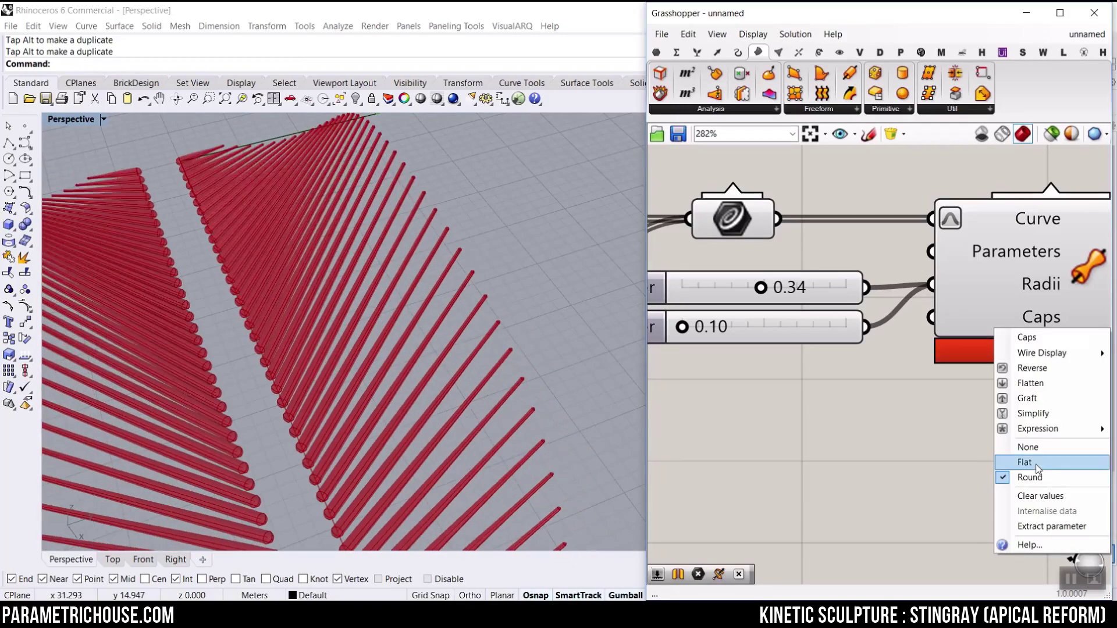
{"action": "left_click", "coordinate": [1028, 459]}
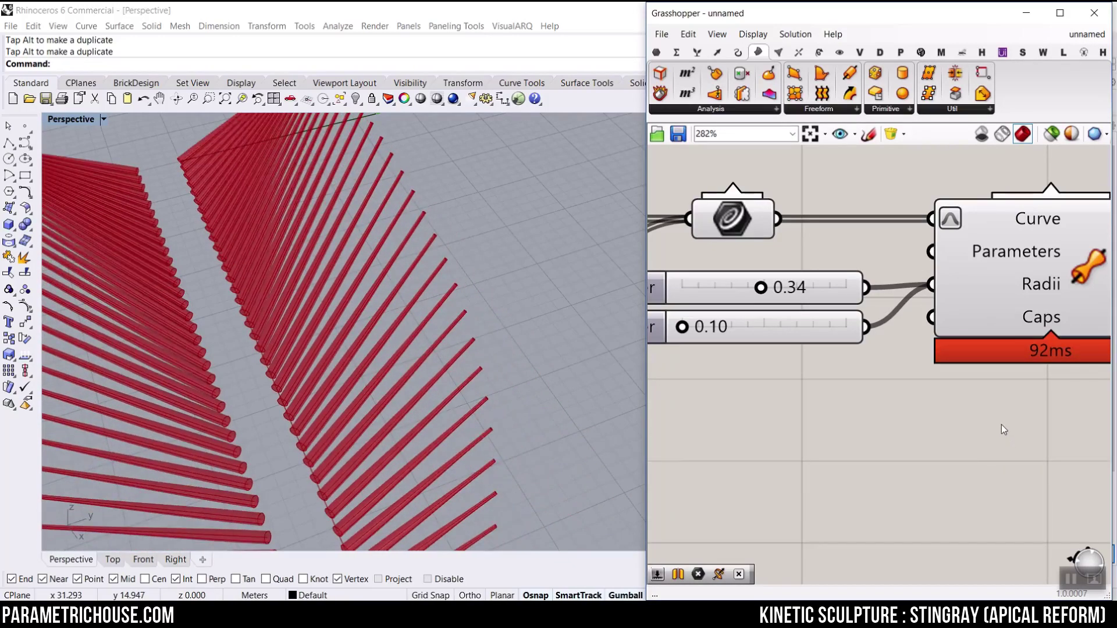
{"action": "right_click", "coordinate": [1022, 319]}
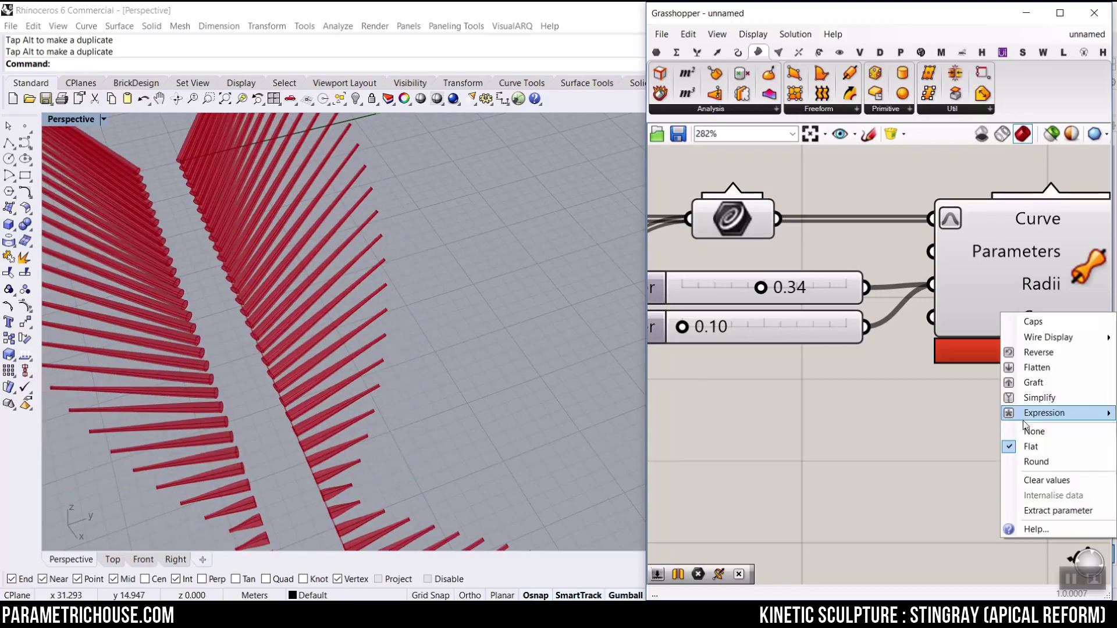
{"action": "left_click", "coordinate": [1032, 433]}
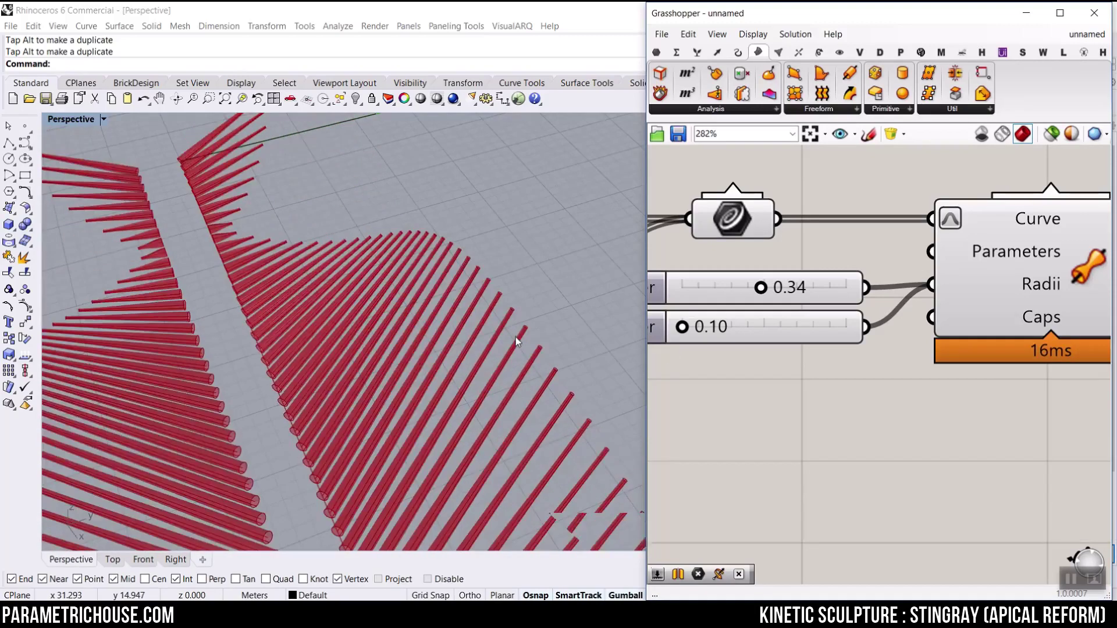
{"action": "scroll", "coordinate": [488, 352], "scroll_direction": "down", "scroll_amount": 6}
{"action": "right_click_drag", "start_coordinate": [420, 385], "coordinate": [373, 429]}
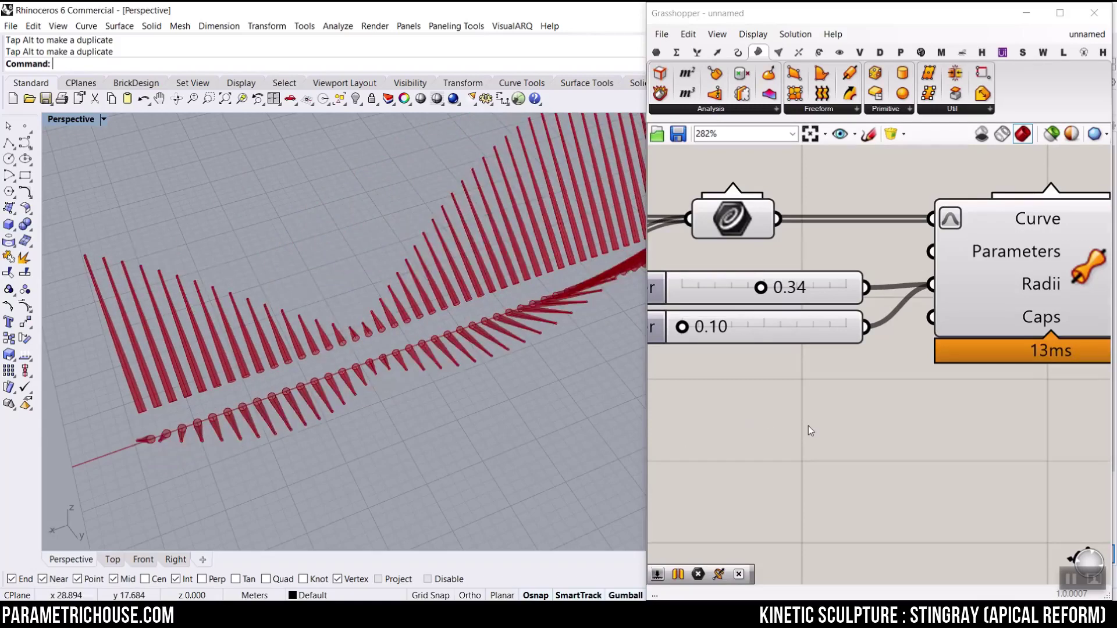
{"action": "scroll", "coordinate": [808, 428], "scroll_direction": "down", "scroll_amount": 2}
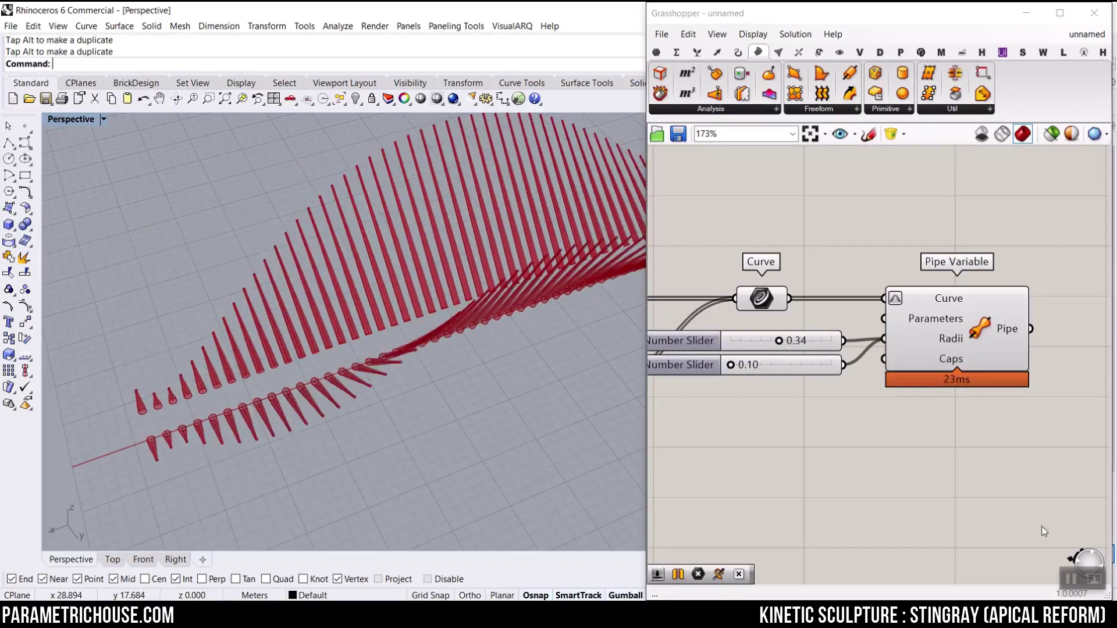